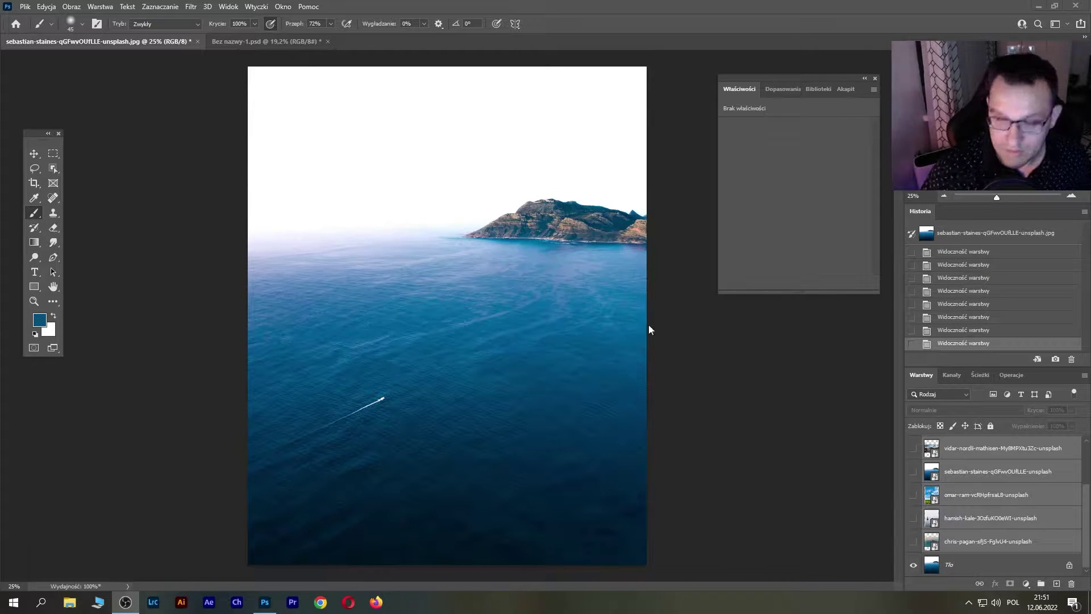
- Select the ocean background layer Tło in the photo document
{"action": "left_click", "coordinate": [241, 43]}
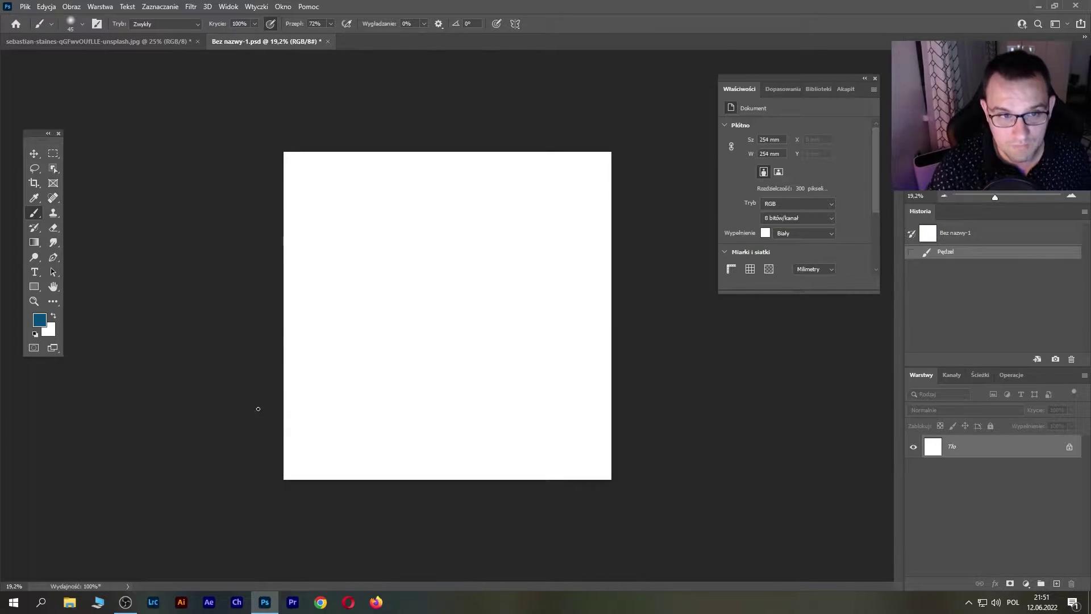
{"action": "left_click", "coordinate": [94, 42]}
{"action": "left_click", "coordinate": [1000, 563]}
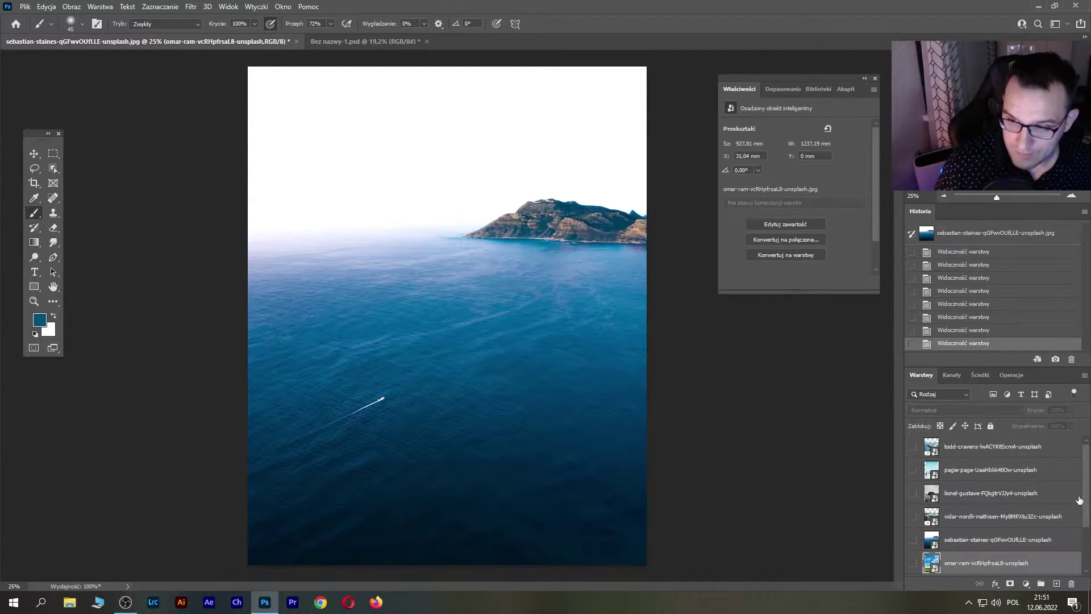
{"action": "left_click_drag", "start_coordinate": [1090, 499], "coordinate": [1090, 539]}
{"action": "left_click", "coordinate": [924, 568]}
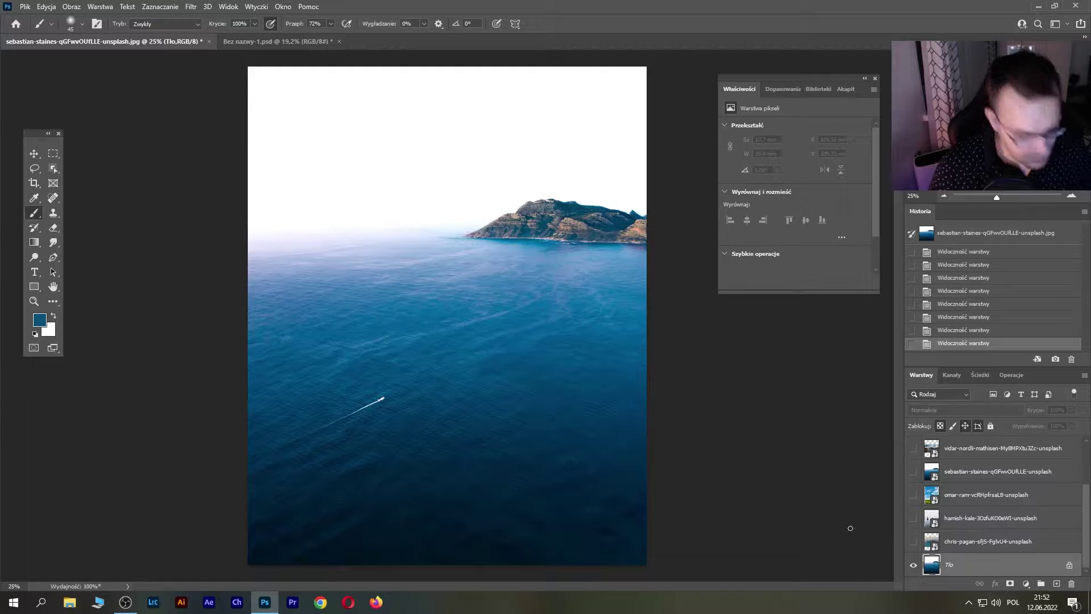
{"action": "key", "text": "v"}
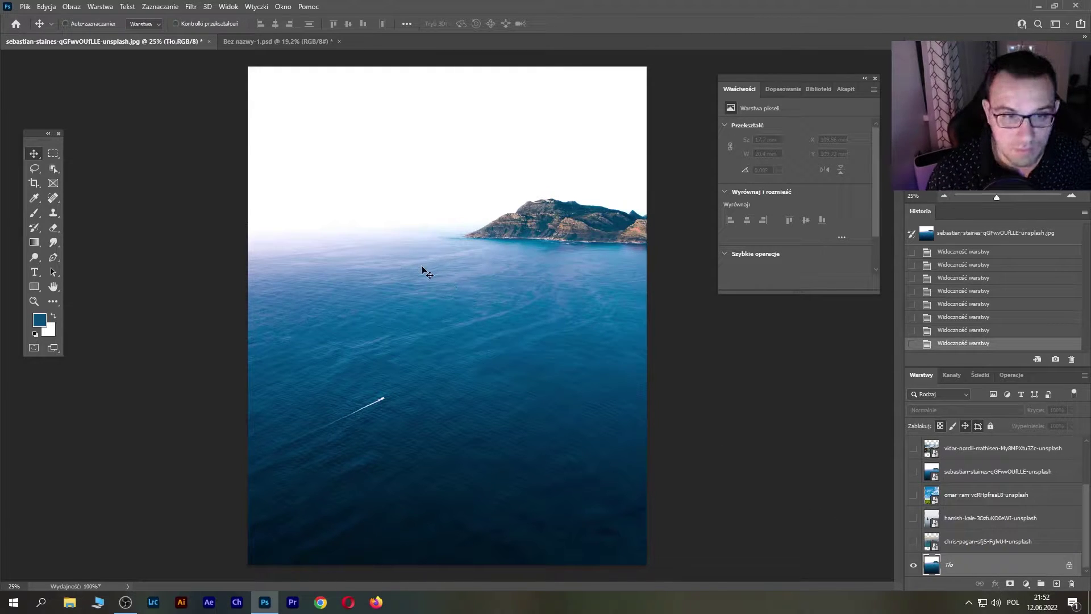
- Place the ocean photo into the blank square document and scale it to fill the canvas
{"action": "mouse_move", "coordinate": [425, 272]}
{"action": "left_mouse_down"}
{"action": "mouse_move", "coordinate": [279, 45]}
{"action": "mouse_move", "coordinate": [336, 195]}
{"action": "left_mouse_up"}
{"action": "left_click_drag", "start_coordinate": [478, 418], "coordinate": [515, 379]}
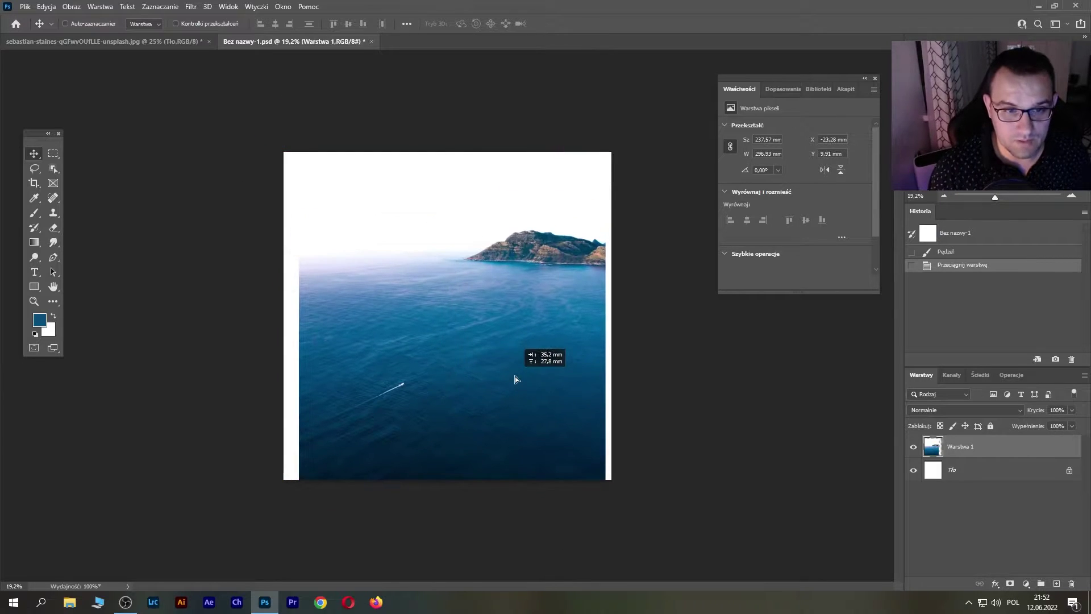
{"action": "key", "text": "ctrl+t"}
{"action": "left_click_drag", "start_coordinate": [607, 320], "coordinate": [619, 321]}
{"action": "left_click_drag", "start_coordinate": [293, 316], "coordinate": [283, 319]}
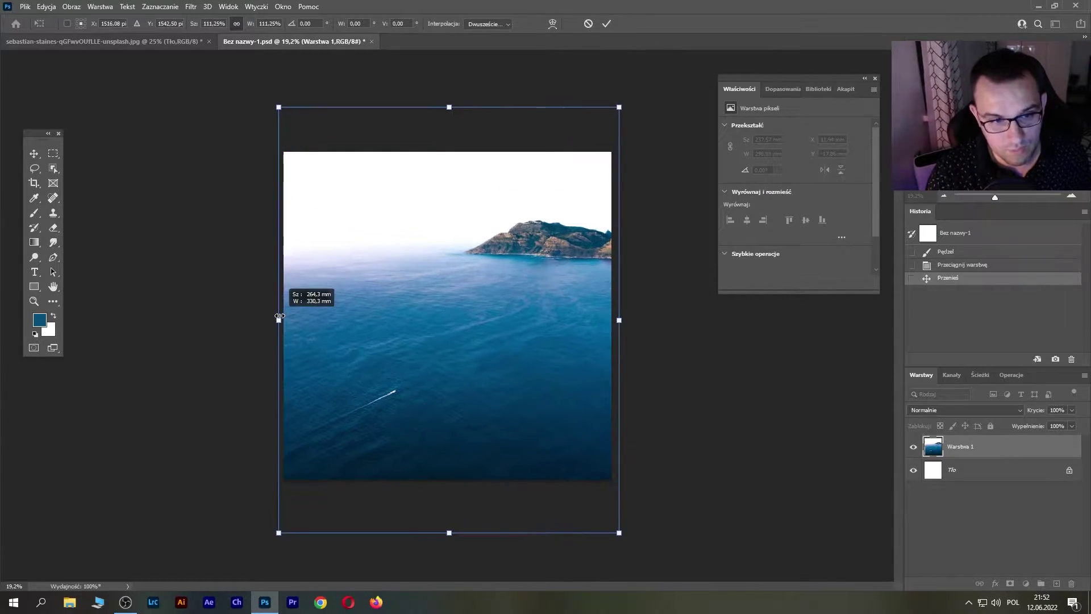
{"action": "key", "text": "Return"}
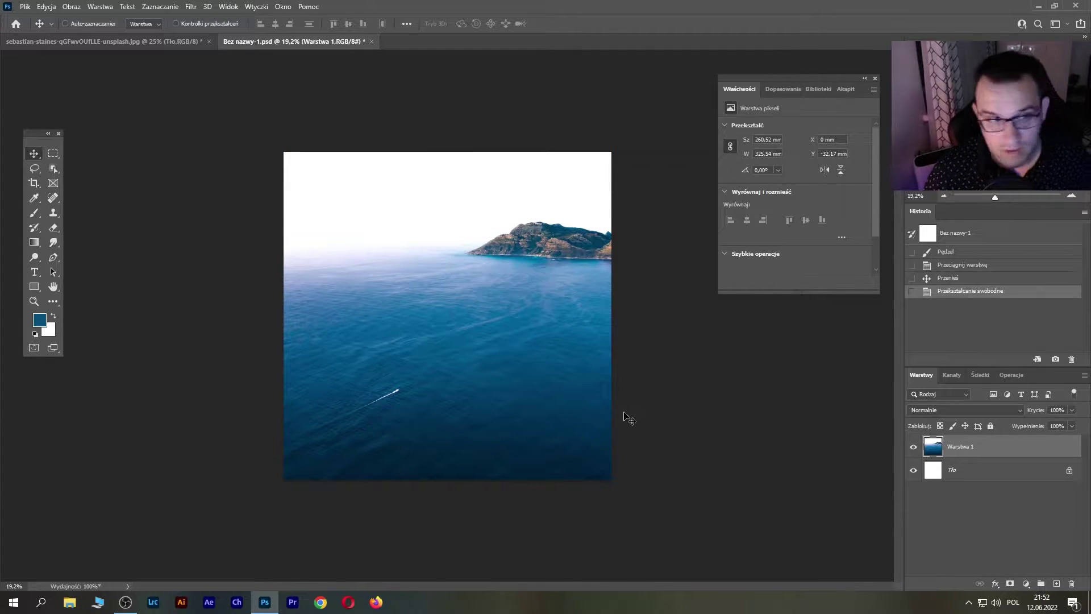
- Crop the square canvas twice to trim the overflow, then turn off layer auto-select
{"action": "key", "text": "c"}
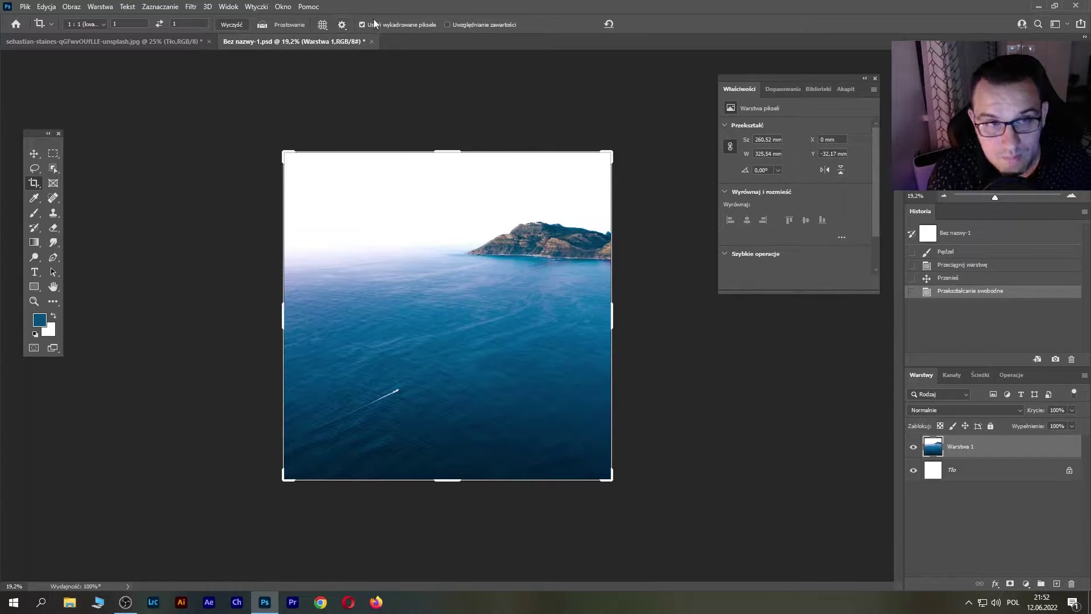
{"action": "left_click", "coordinate": [396, 82]}
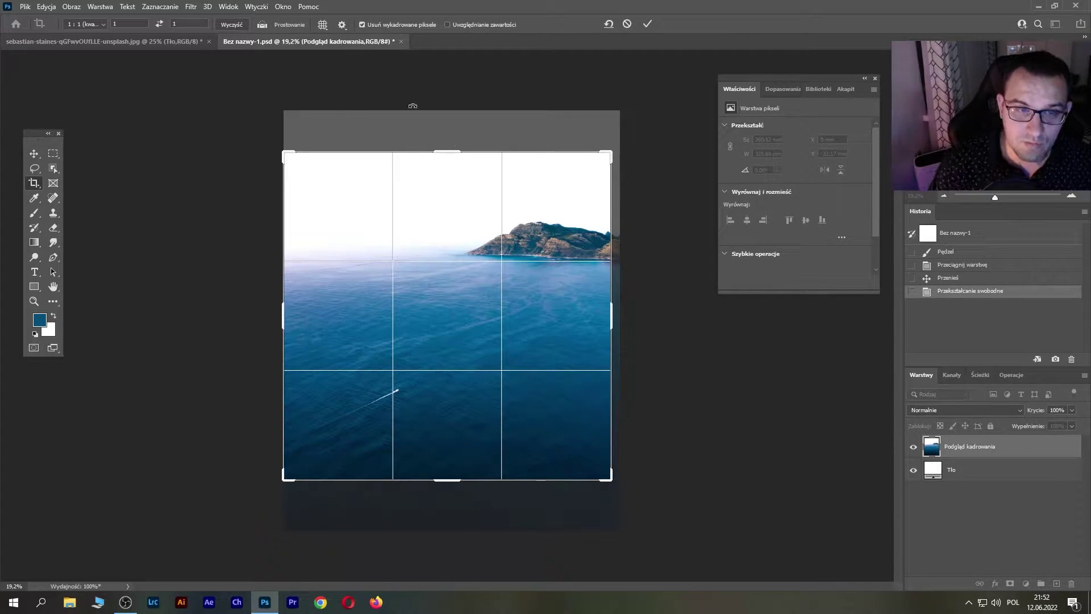
{"action": "key", "text": "Return"}
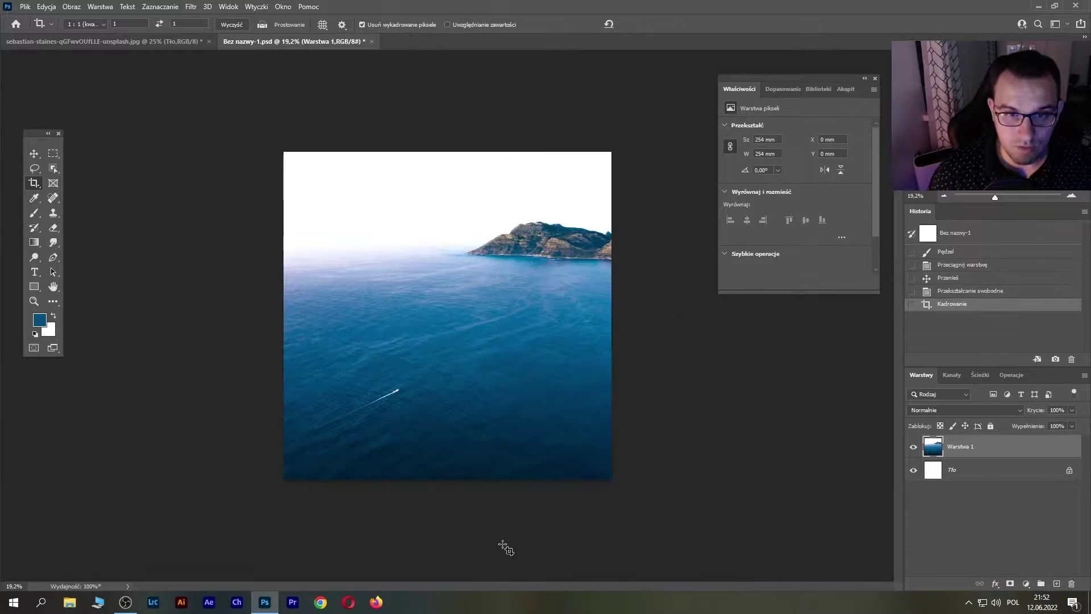
{"action": "left_click", "coordinate": [387, 105]}
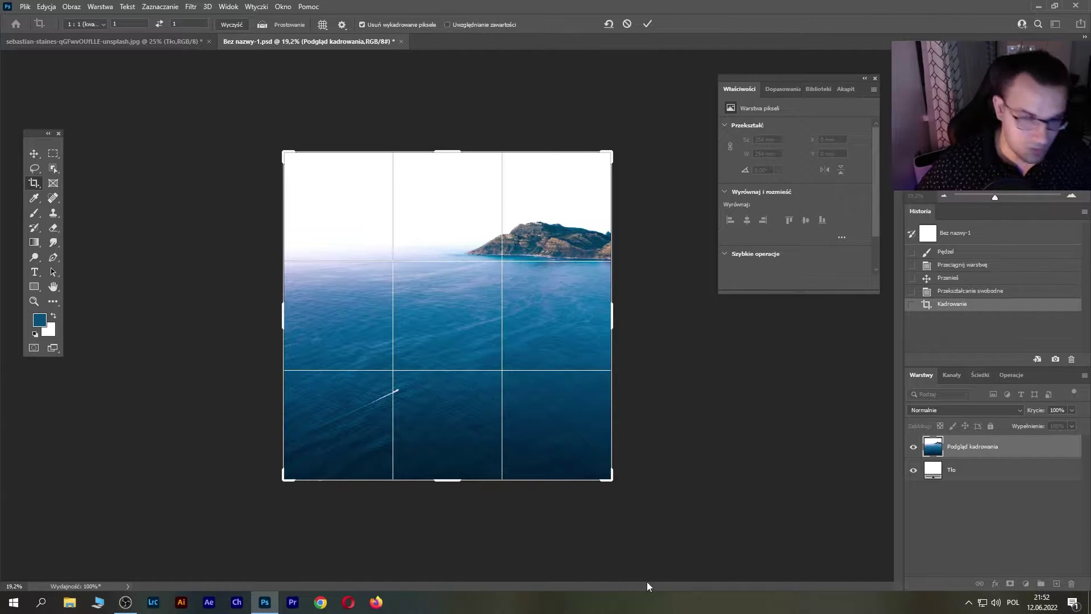
{"action": "key", "text": "Return"}
{"action": "key", "text": "v"}
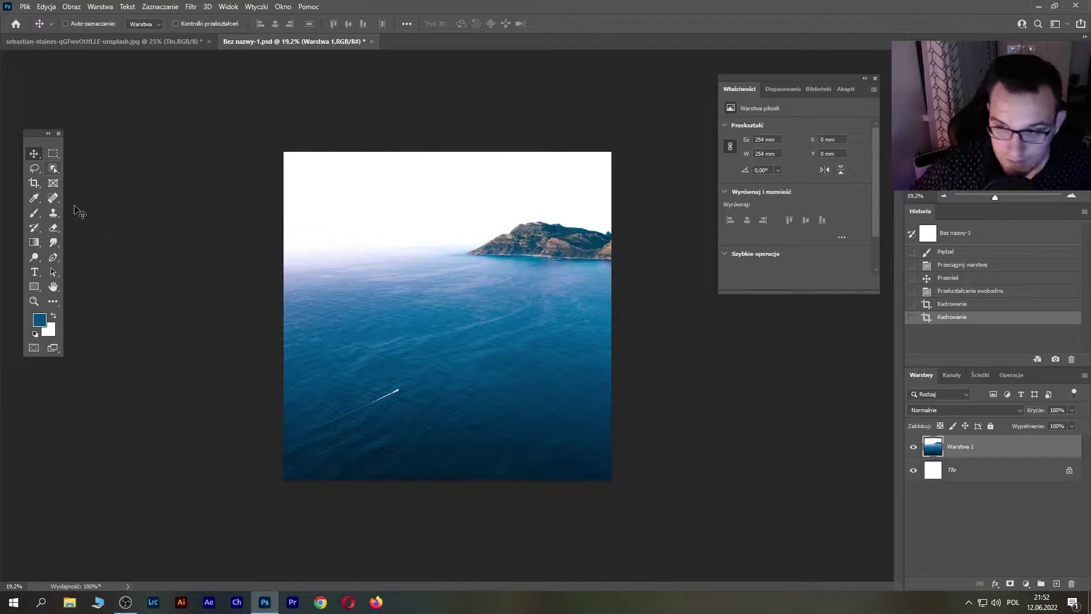
{"action": "key", "text": "ctrl"}
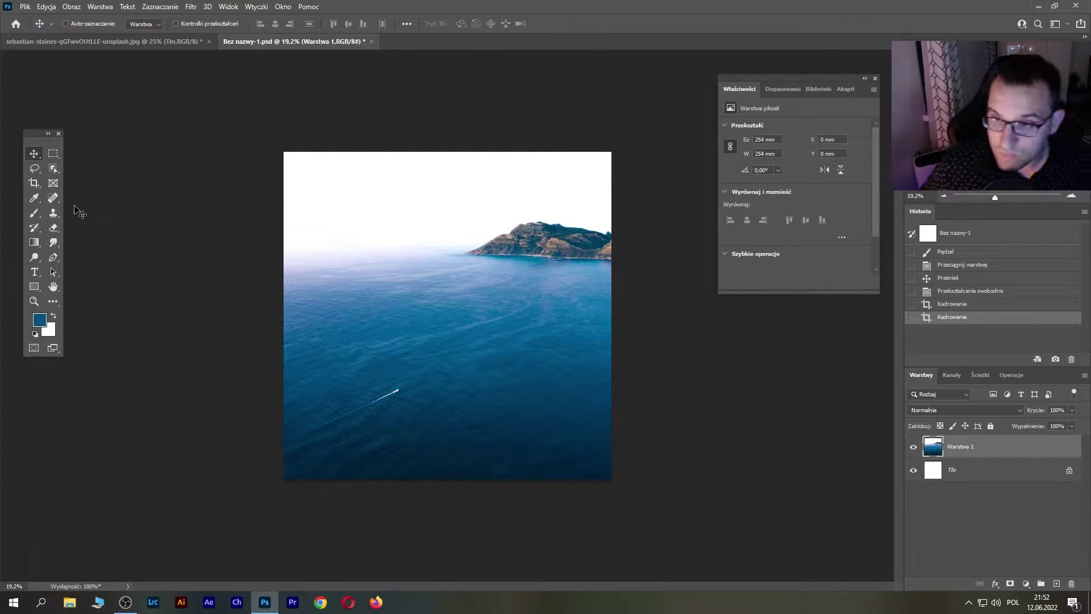
- Convert the ocean layer to a smart object and duplicate it
{"action": "right_click", "coordinate": [1011, 446]}
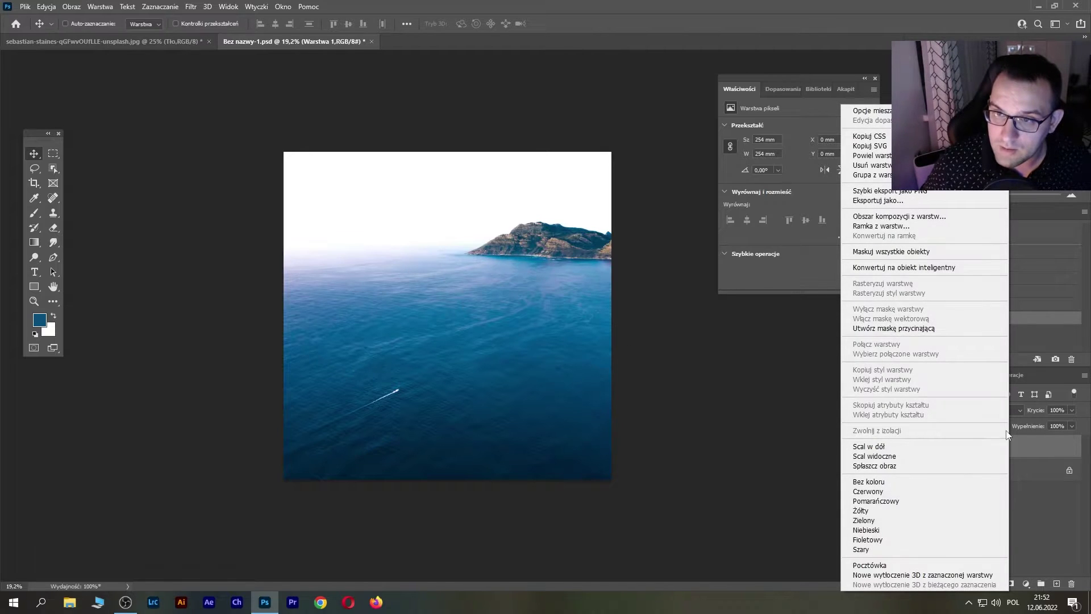
{"action": "left_click", "coordinate": [981, 271]}
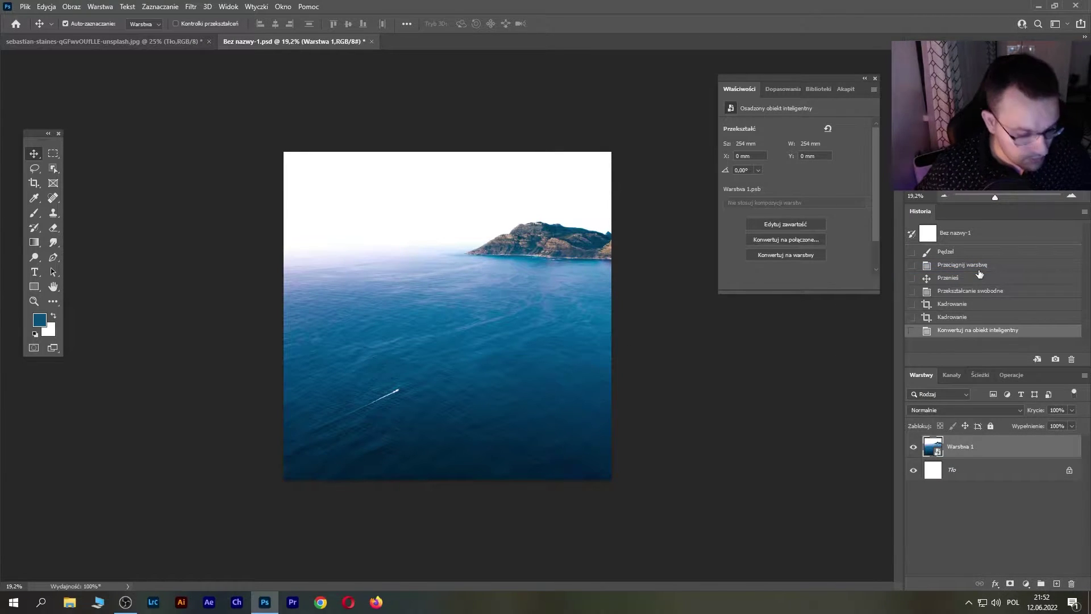
{"action": "key", "text": "ctrl+j"}
- Rotate the duplicate 90° and flip it horizontally, then toggle its visibility to compare
{"action": "key", "text": "ctrl+t"}
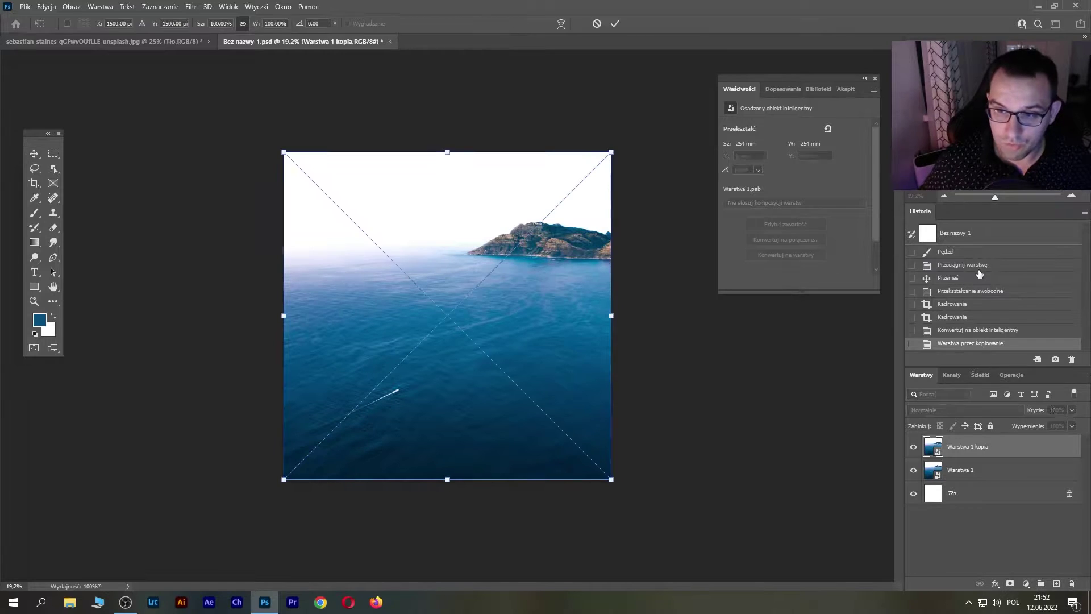
{"action": "right_click", "coordinate": [483, 162]}
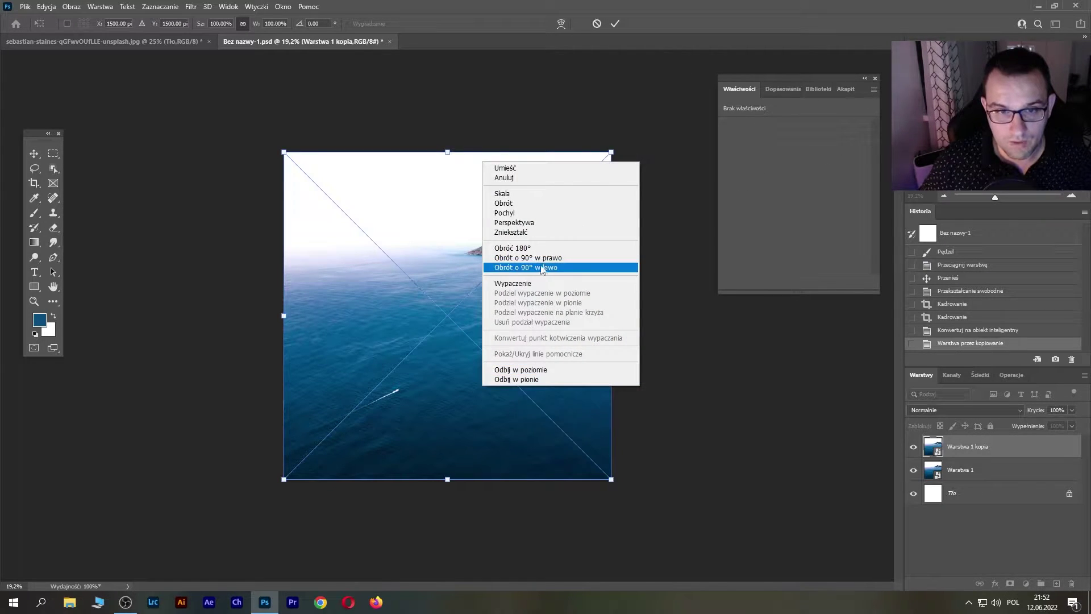
{"action": "left_click", "coordinate": [543, 260]}
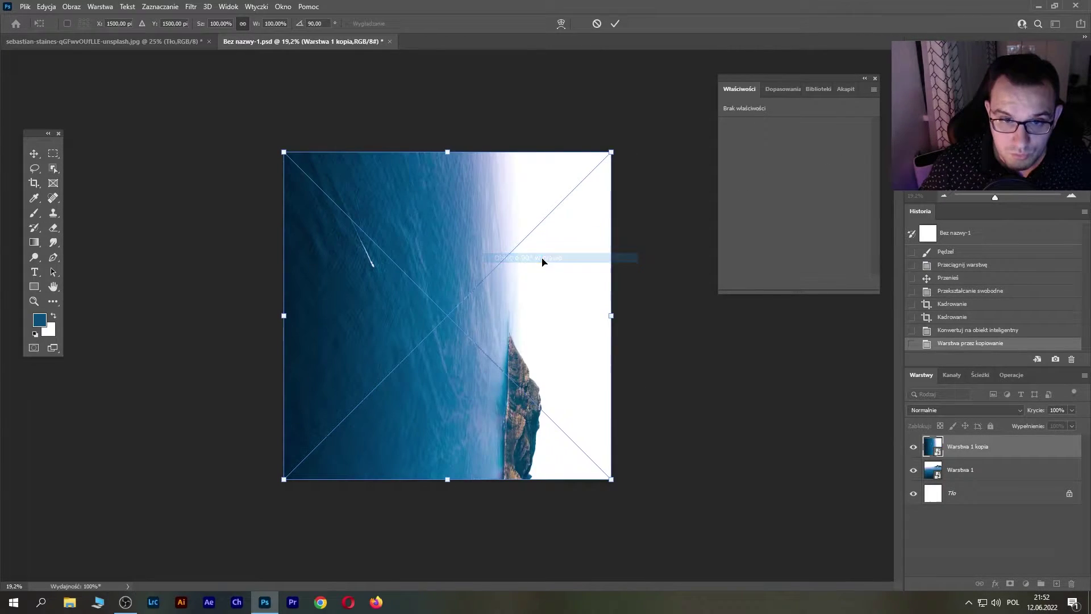
{"action": "right_click", "coordinate": [497, 341]}
{"action": "left_click", "coordinate": [576, 548]}
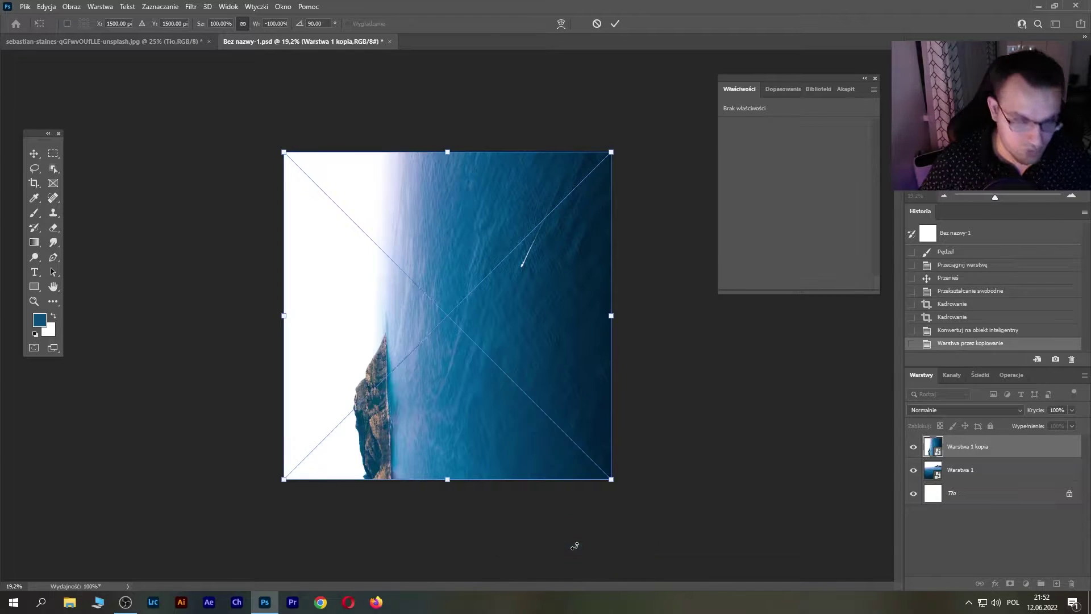
{"action": "key", "text": "Return"}
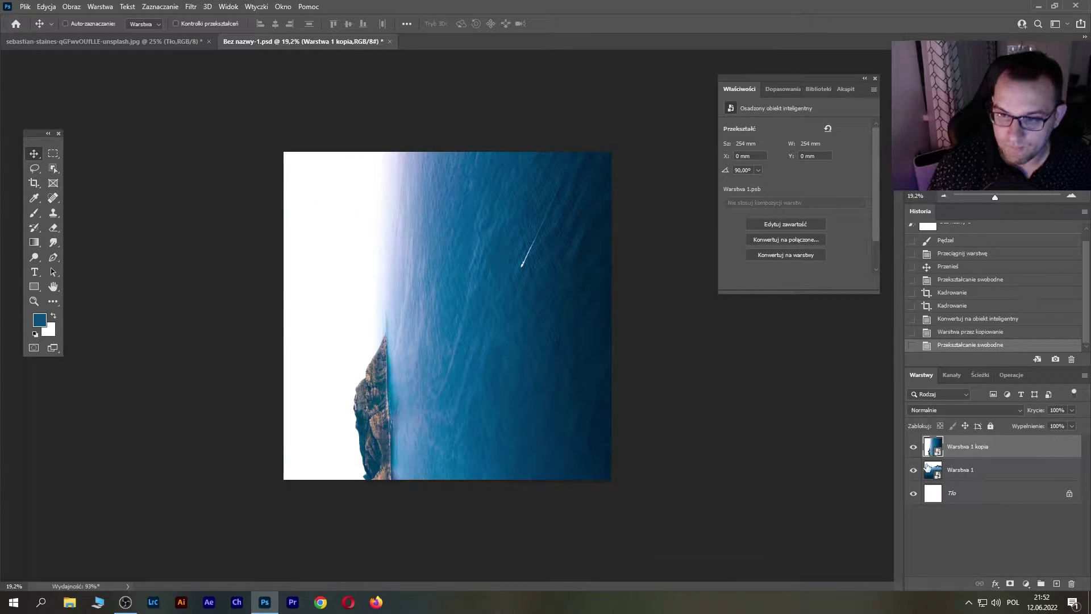
{"action": "left_click", "coordinate": [914, 447]}
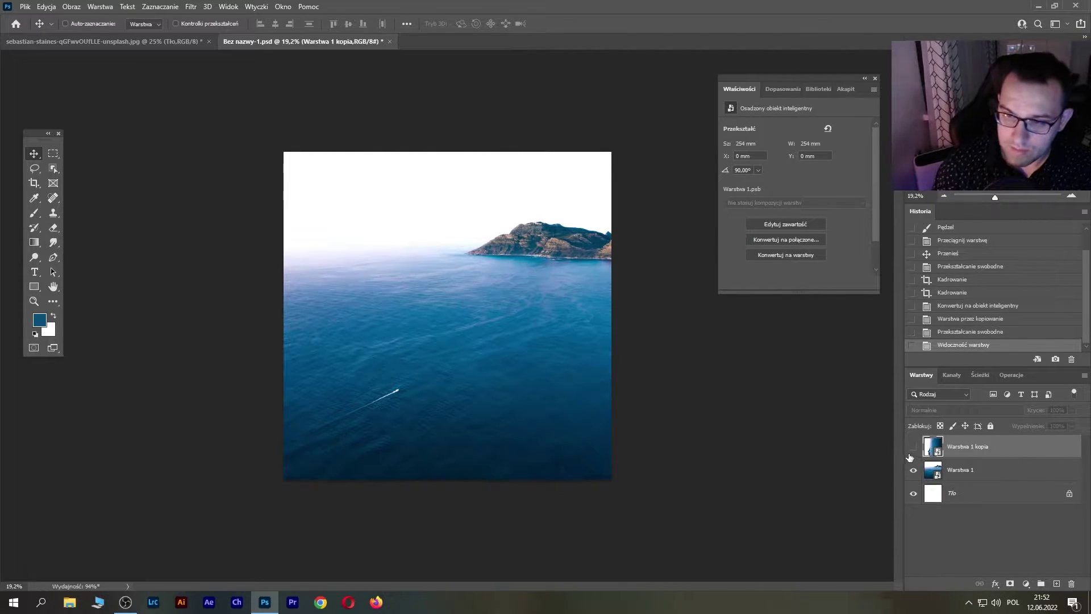
{"action": "left_click", "coordinate": [914, 446]}
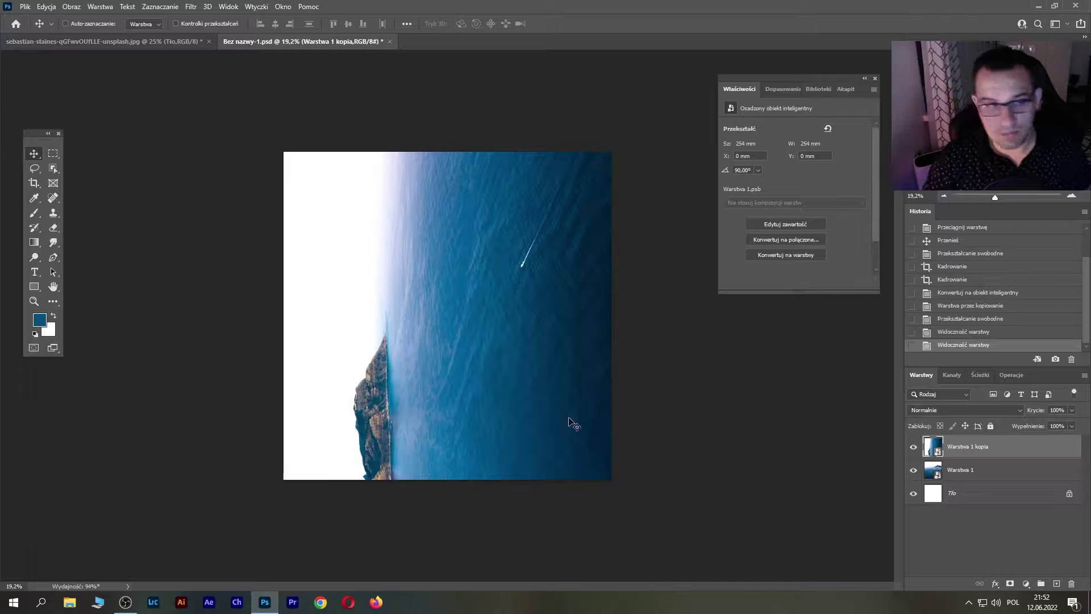
- Mask the rotated ocean copy with an inverted diagonal triangle drawn by Polygonal Lasso
{"action": "left_click_drag", "start_coordinate": [34, 168], "coordinate": [102, 178]}
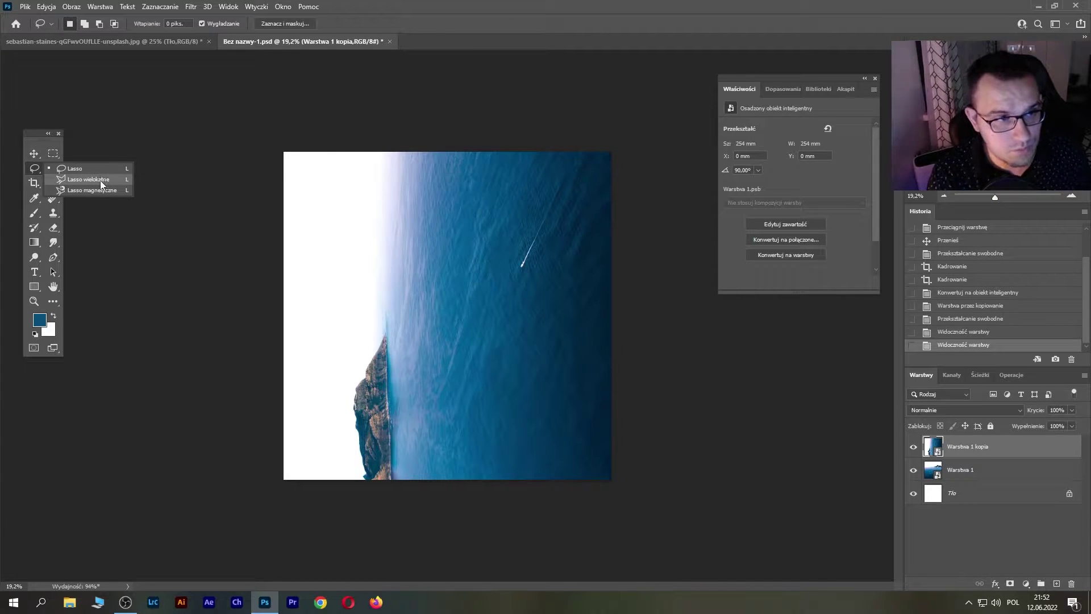
{"action": "left_click", "coordinate": [232, 106]}
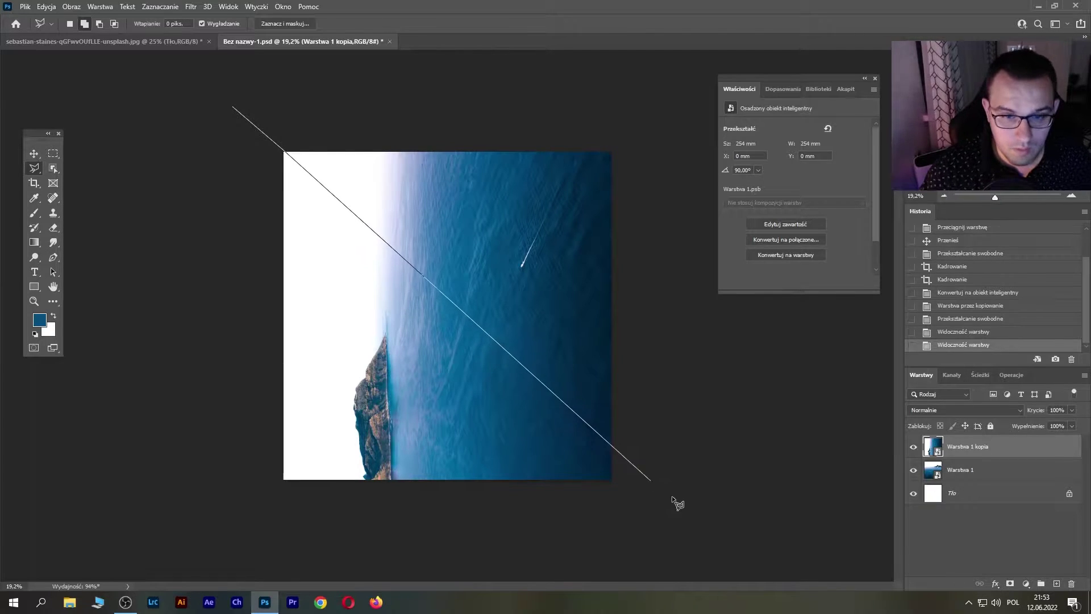
{"action": "left_click", "coordinate": [659, 528]}
{"action": "left_click", "coordinate": [562, 97]}
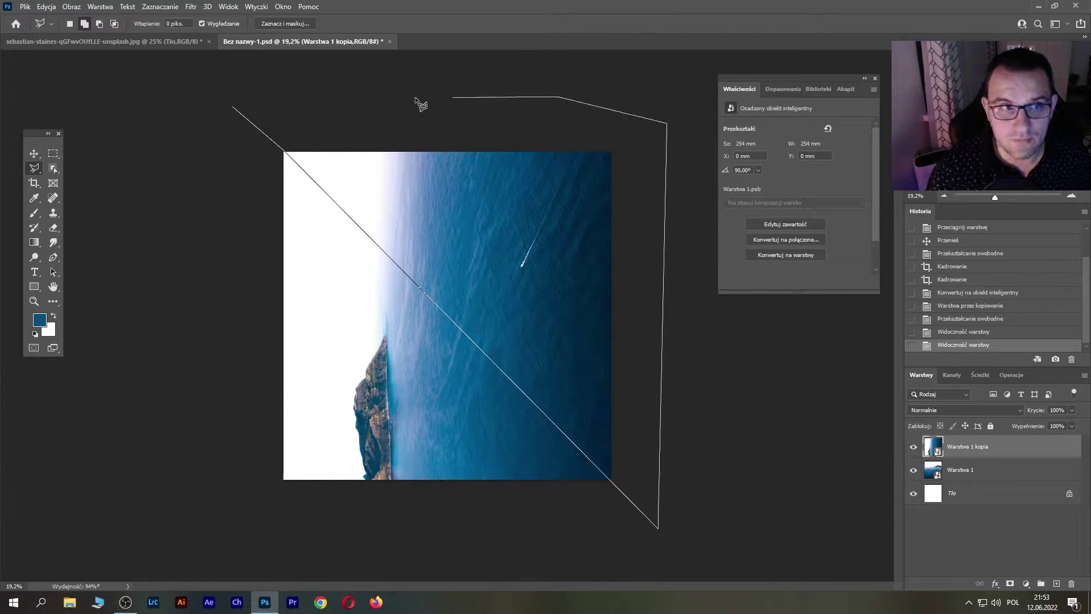
{"action": "left_click", "coordinate": [234, 108]}
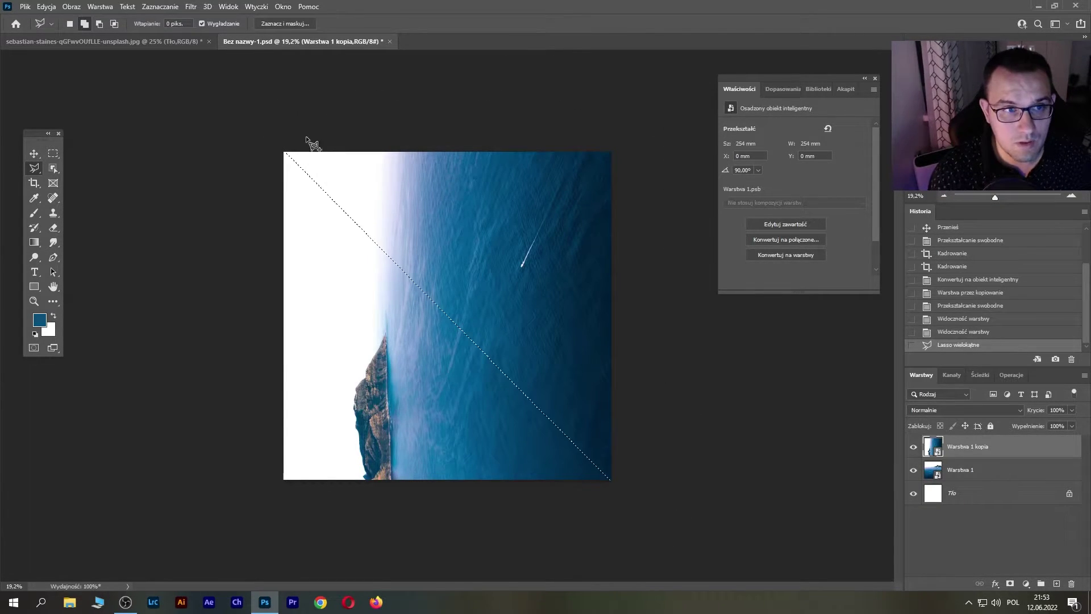
{"action": "left_click", "coordinate": [1010, 584]}
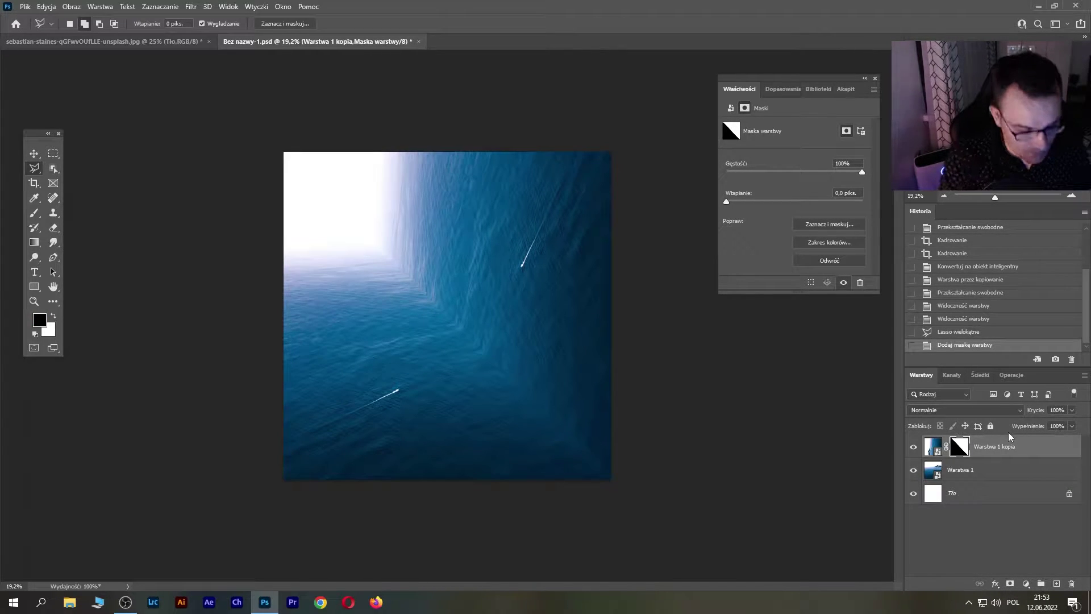
{"action": "key", "text": "ctrl+i"}
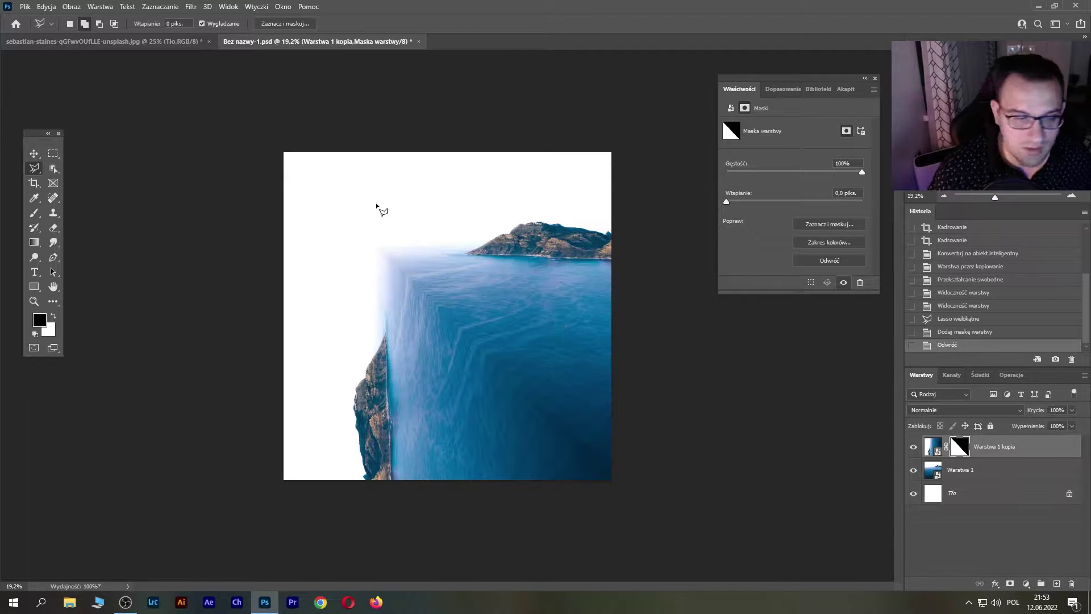
{"action": "left_click", "coordinate": [122, 42]}
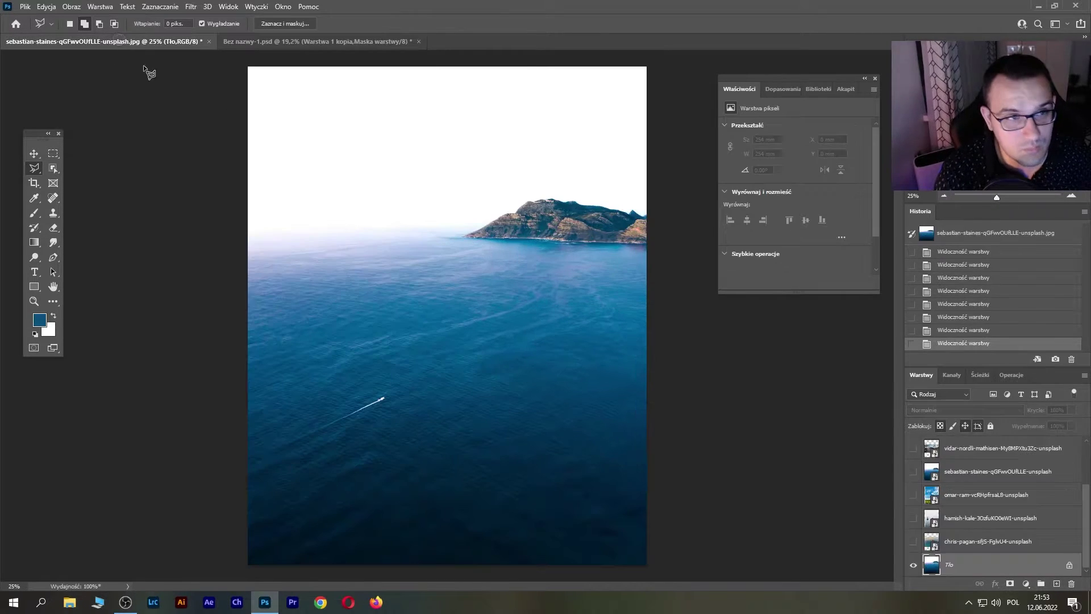
- Show the mountain photo layer and drag it into the composite document
{"action": "left_click", "coordinate": [914, 450]}
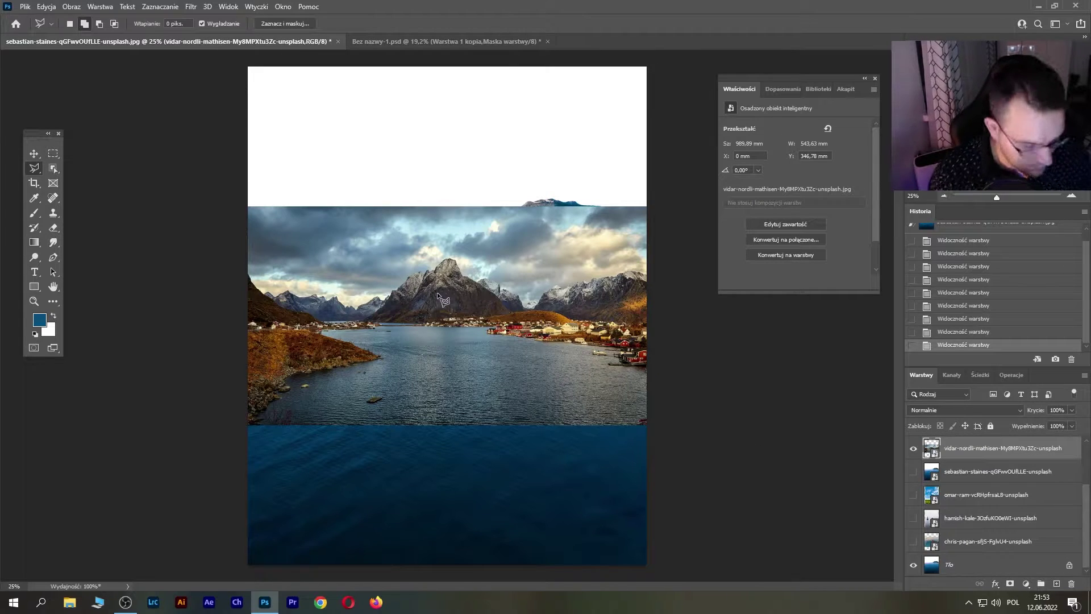
{"action": "key", "text": "v"}
{"action": "left_click_drag", "start_coordinate": [438, 292], "coordinate": [286, 48]}
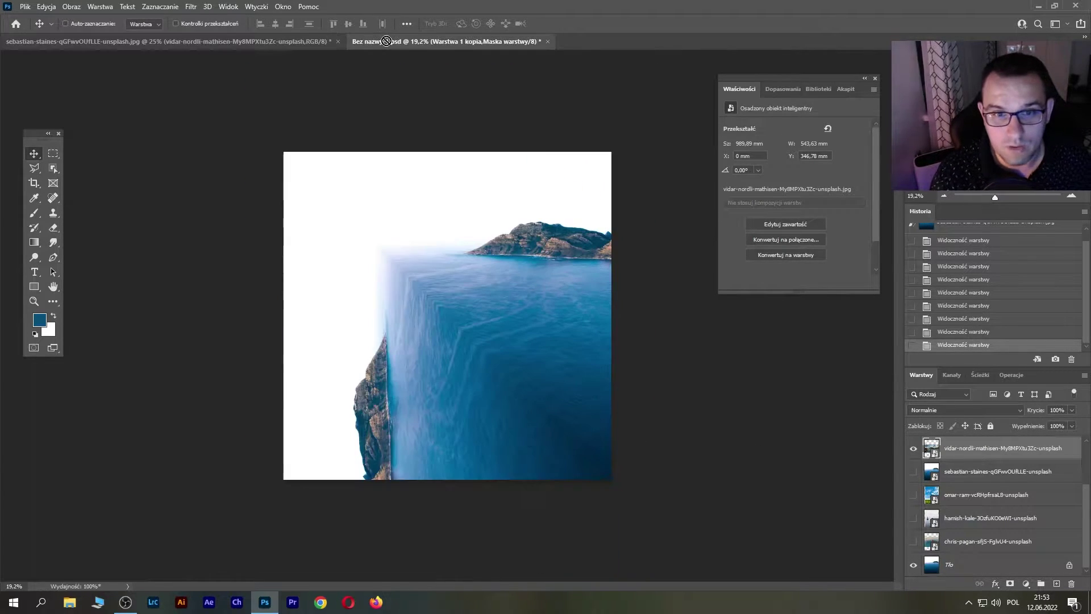
{"action": "left_click_drag", "start_coordinate": [388, 39], "coordinate": [520, 352]}
- Scale and rotate the mountain photo about -92°, then select its rocky cliff with Object Selection
{"action": "key", "text": "ctrl+t"}
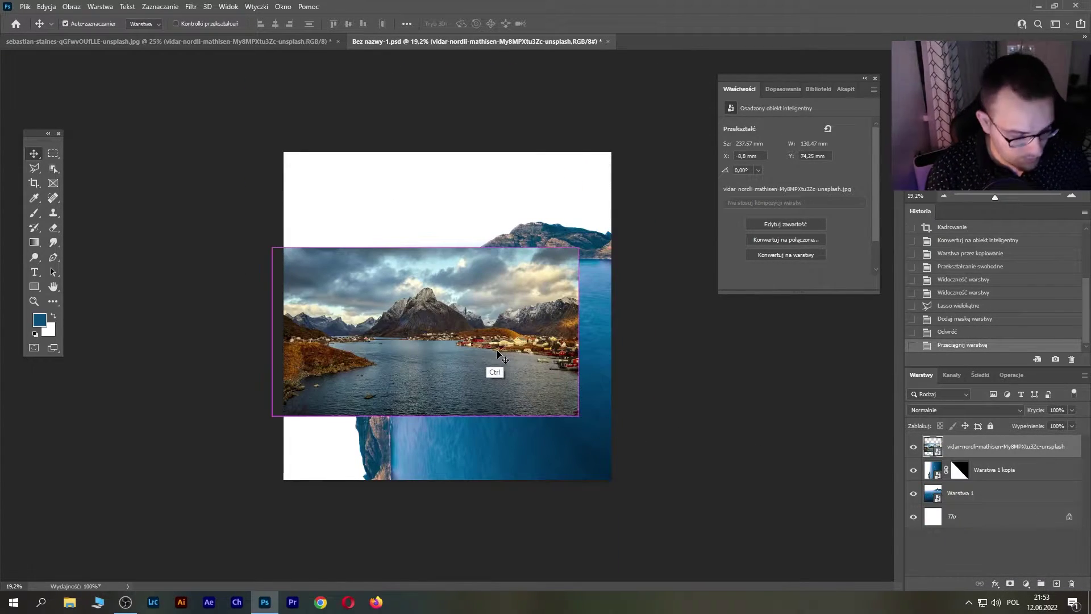
{"action": "mouse_move", "coordinate": [579, 331]}
{"action": "left_mouse_down"}
{"action": "mouse_move", "coordinate": [815, 309]}
{"action": "mouse_move", "coordinate": [804, 312]}
{"action": "left_mouse_up"}
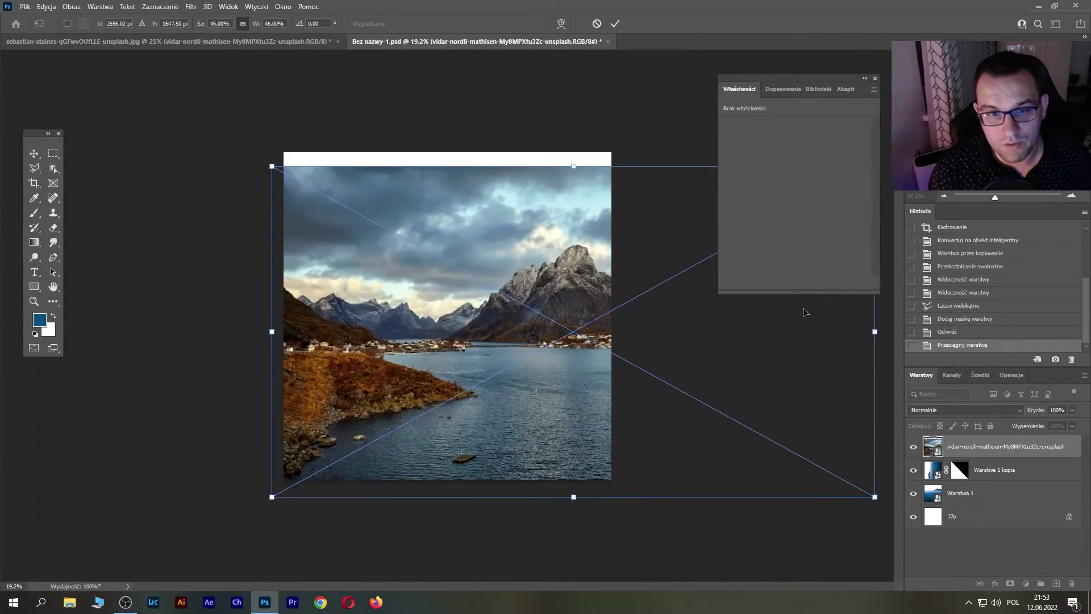
{"action": "left_click_drag", "start_coordinate": [540, 234], "coordinate": [426, 312]}
{"action": "mouse_move", "coordinate": [375, 233]}
{"action": "left_mouse_down"}
{"action": "mouse_move", "coordinate": [278, 256]}
{"action": "mouse_move", "coordinate": [279, 427]}
{"action": "left_mouse_up"}
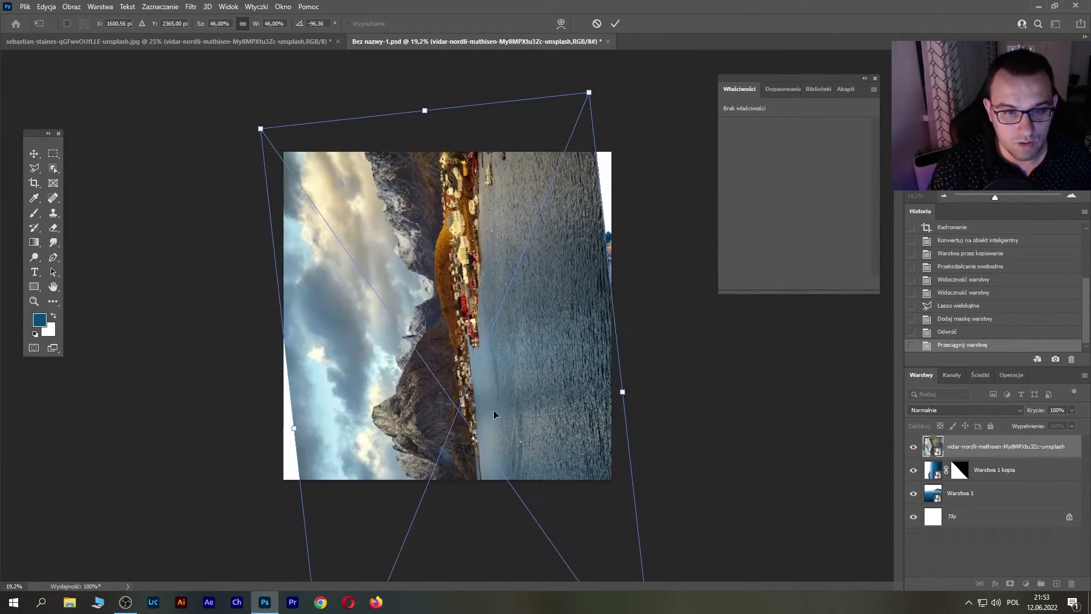
{"action": "mouse_move", "coordinate": [520, 432]}
{"action": "left_mouse_down"}
{"action": "mouse_move", "coordinate": [278, 381]}
{"action": "mouse_move", "coordinate": [370, 406]}
{"action": "mouse_move", "coordinate": [538, 355]}
{"action": "mouse_move", "coordinate": [512, 369]}
{"action": "left_mouse_up"}
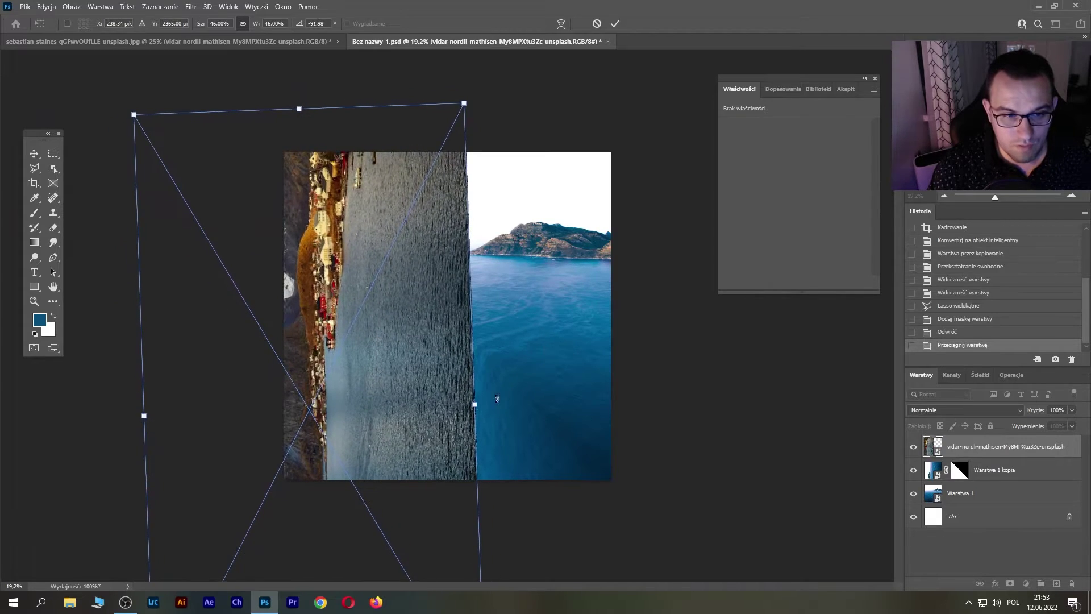
{"action": "left_click_drag", "start_coordinate": [304, 409], "coordinate": [378, 430]}
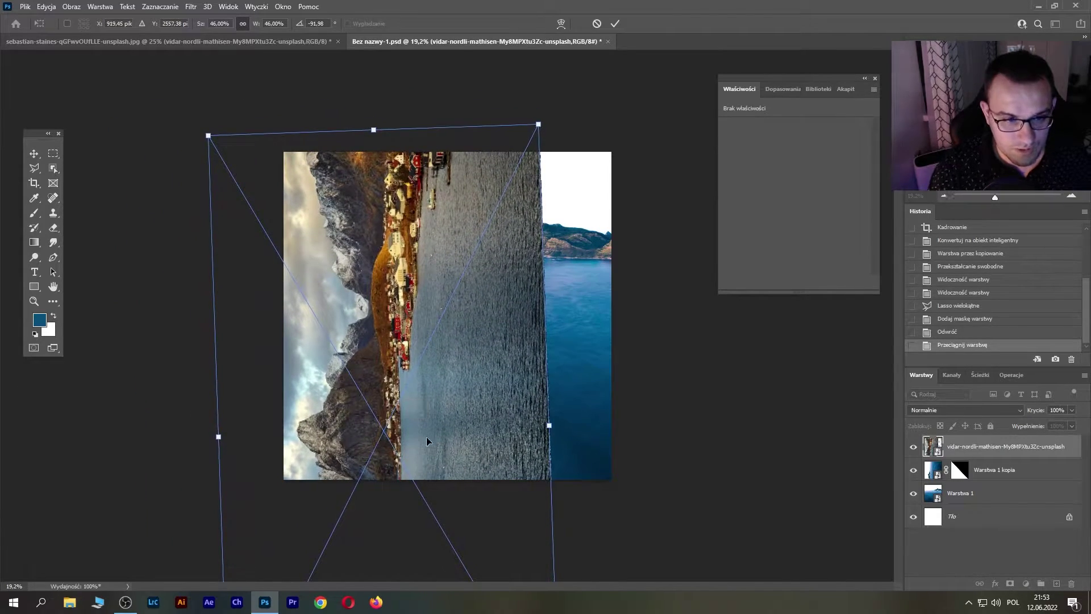
{"action": "key", "text": "Return"}
{"action": "left_click", "coordinate": [53, 168]}
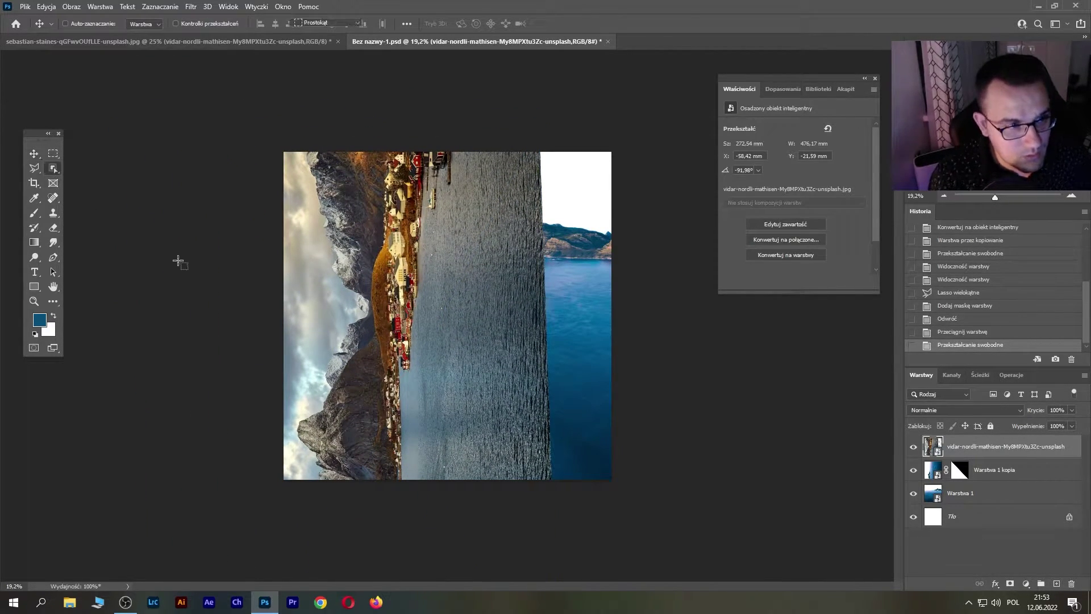
{"action": "left_click_drag", "start_coordinate": [281, 318], "coordinate": [394, 499]}
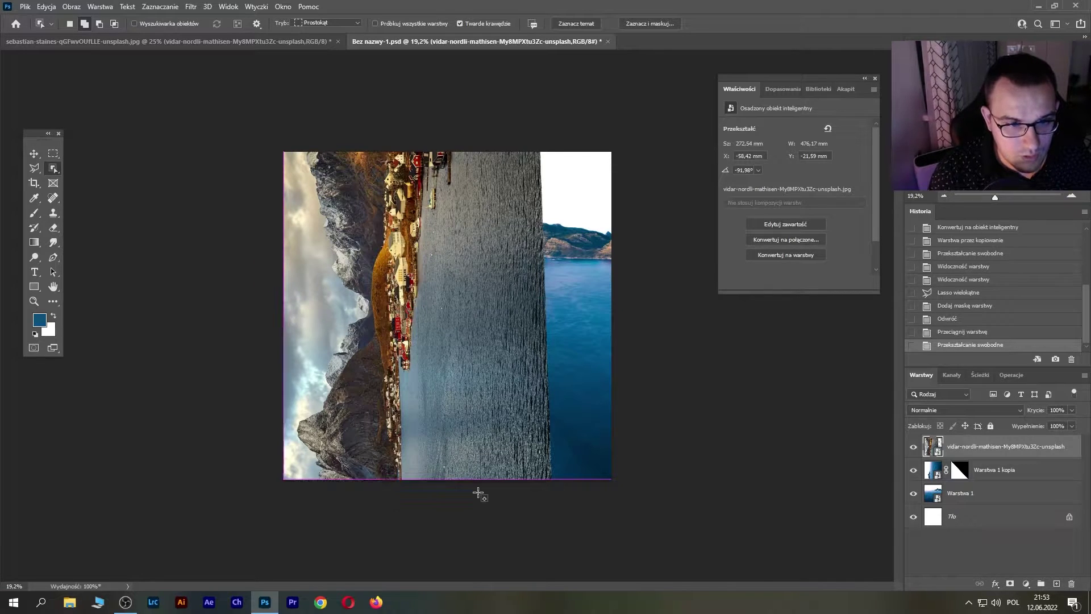
- Mask the cliff, shift it right, tilt it about -2° and stretch it taller
{"action": "left_click", "coordinate": [1010, 586]}
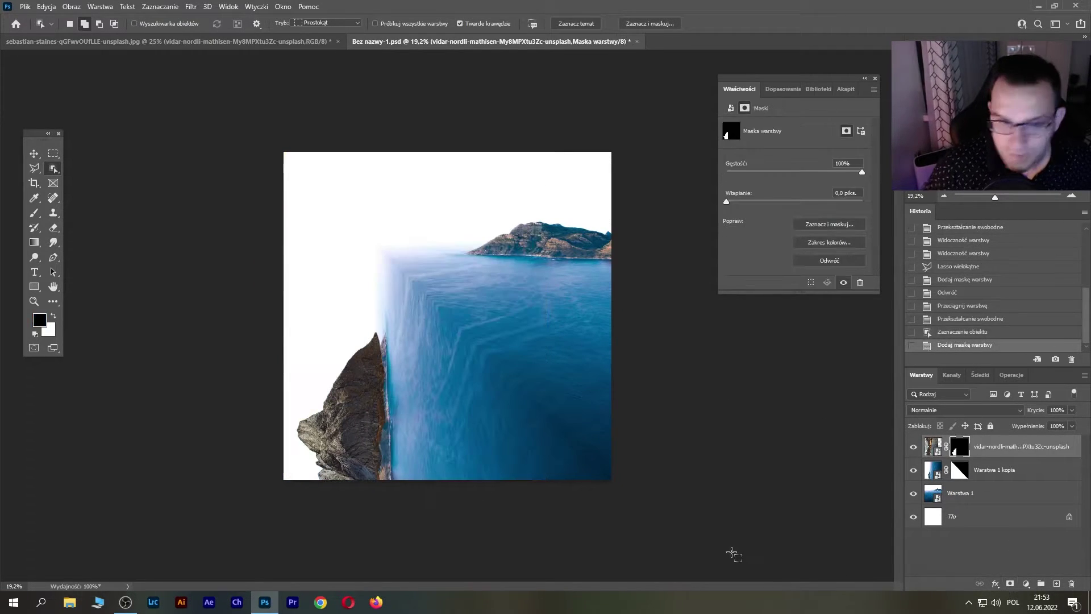
{"action": "key", "text": "v"}
{"action": "left_click_drag", "start_coordinate": [381, 384], "coordinate": [390, 392]}
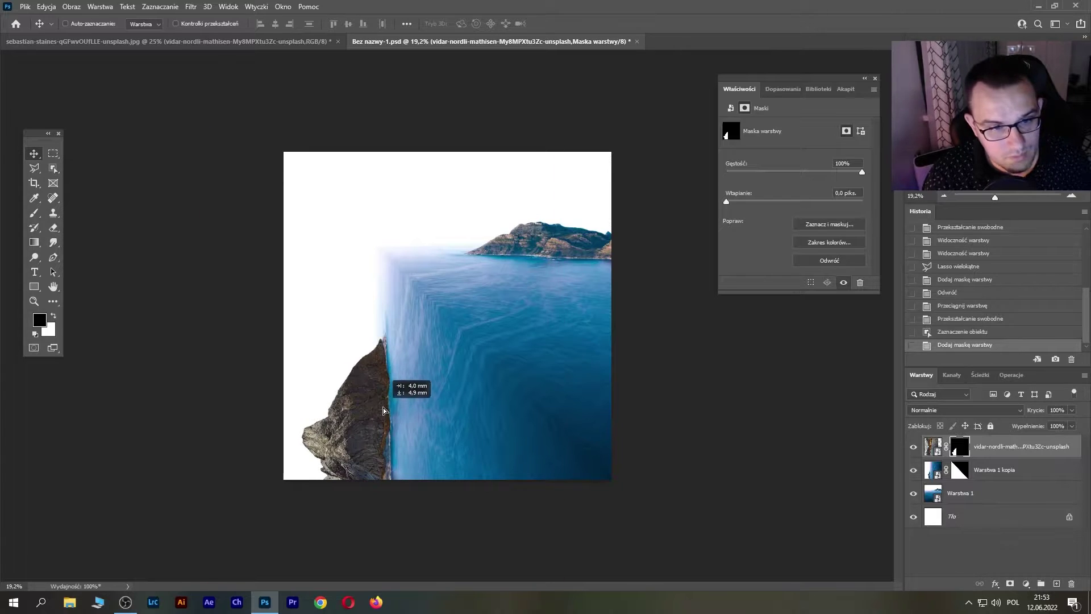
{"action": "key", "text": "ctrl+t"}
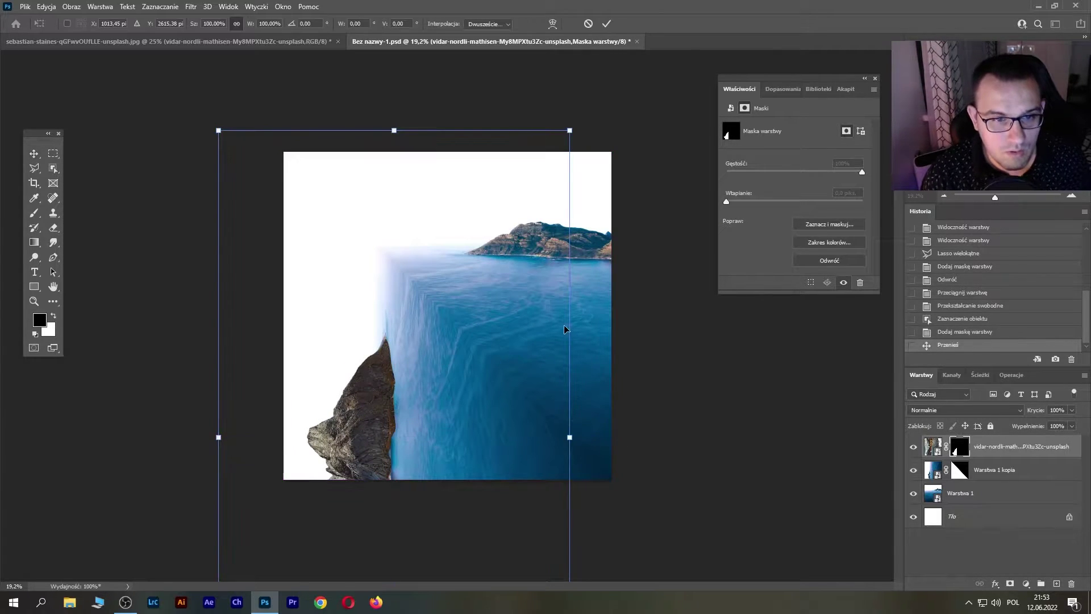
{"action": "left_click_drag", "start_coordinate": [593, 335], "coordinate": [592, 311]}
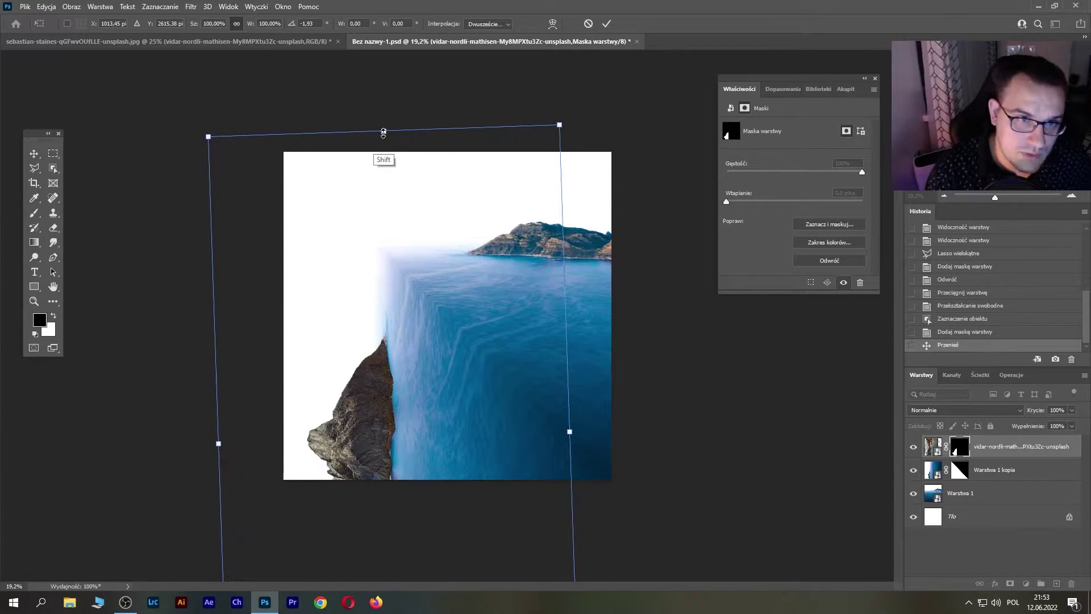
{"action": "left_click_drag", "start_coordinate": [384, 131], "coordinate": [384, 122]}
{"action": "key", "text": "Return"}
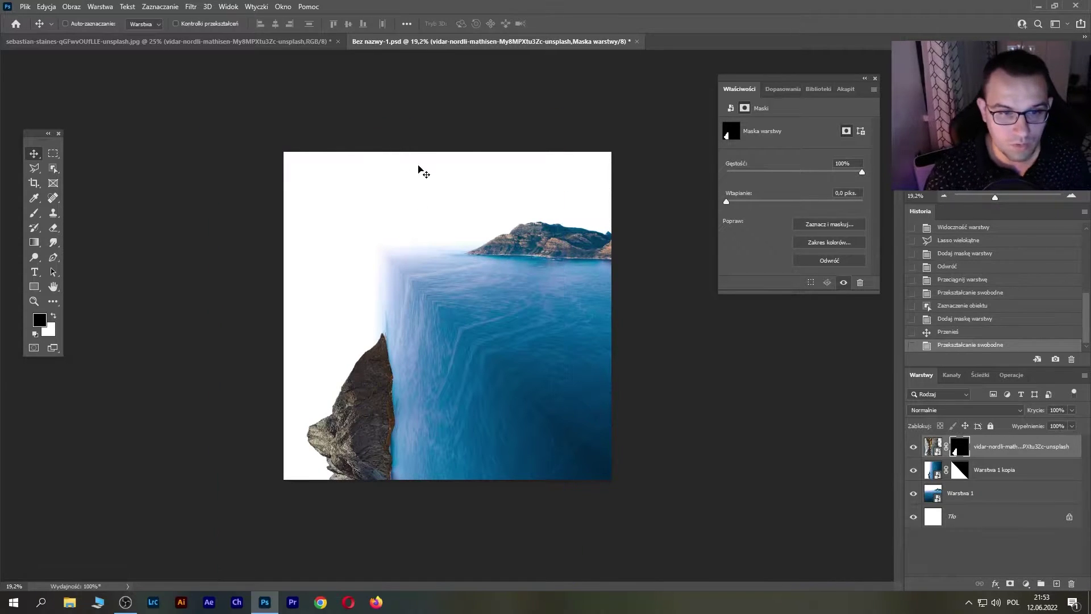
- Zoom in, sample sea-blue colours with the Brush, and add a new empty layer
{"action": "key", "text": "ctrl+plus"}
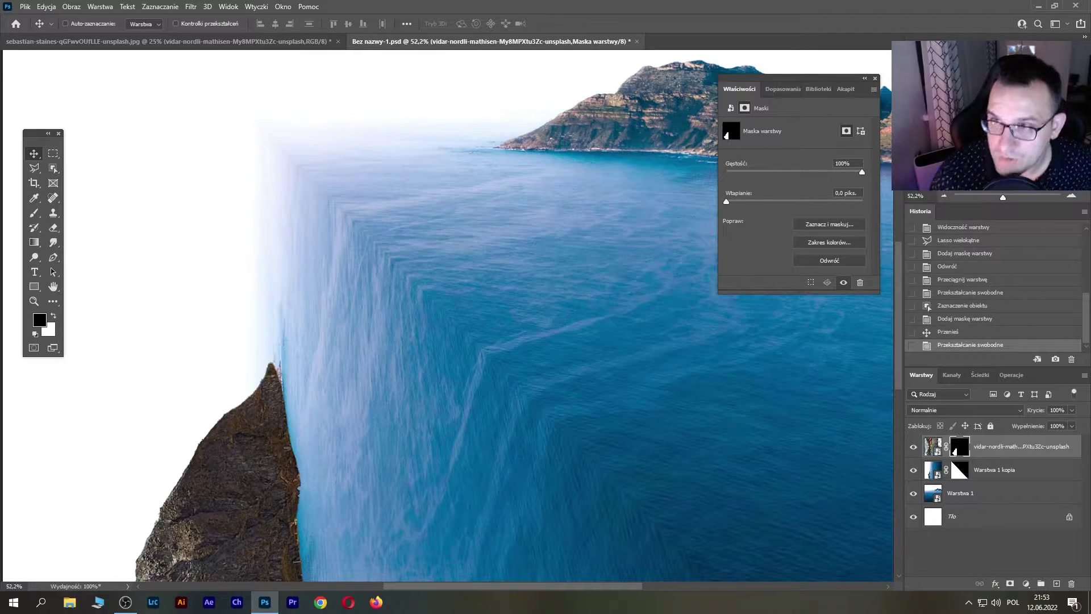
{"action": "scroll", "coordinate": [682, 228], "scroll_direction": "up", "scroll_amount": 3}
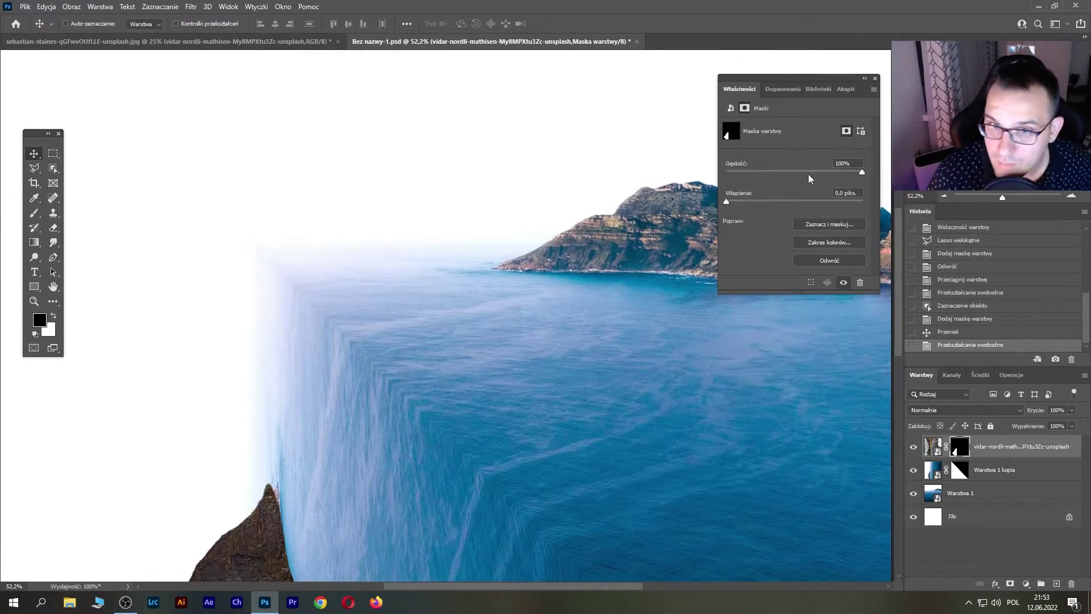
{"action": "key", "text": "b"}
{"action": "left_click", "coordinate": [644, 256], "text": "alt"}
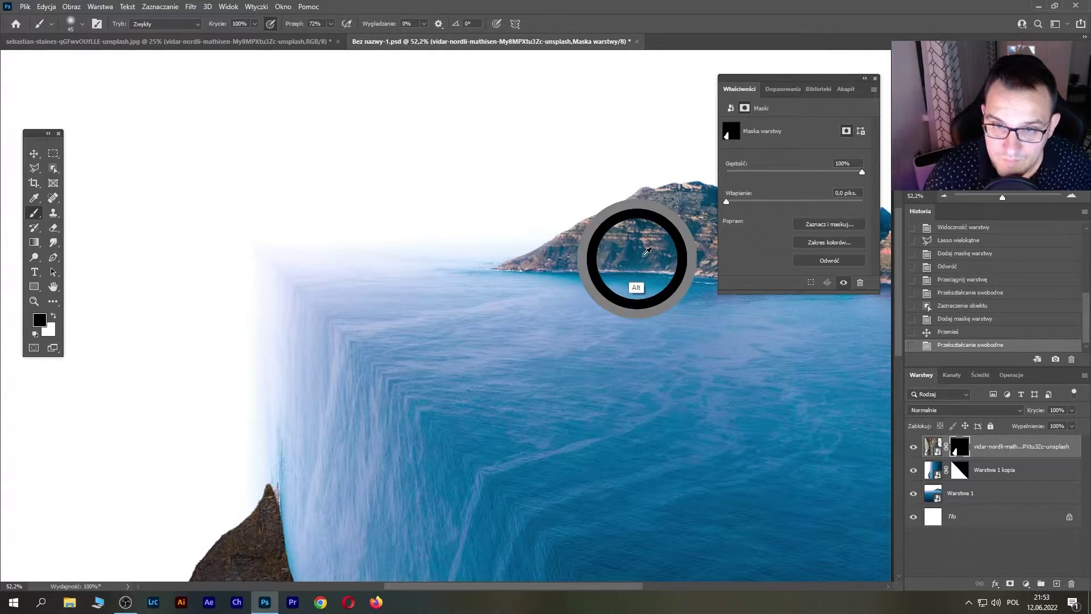
{"action": "key", "text": "ctrl+shift+alt+n"}
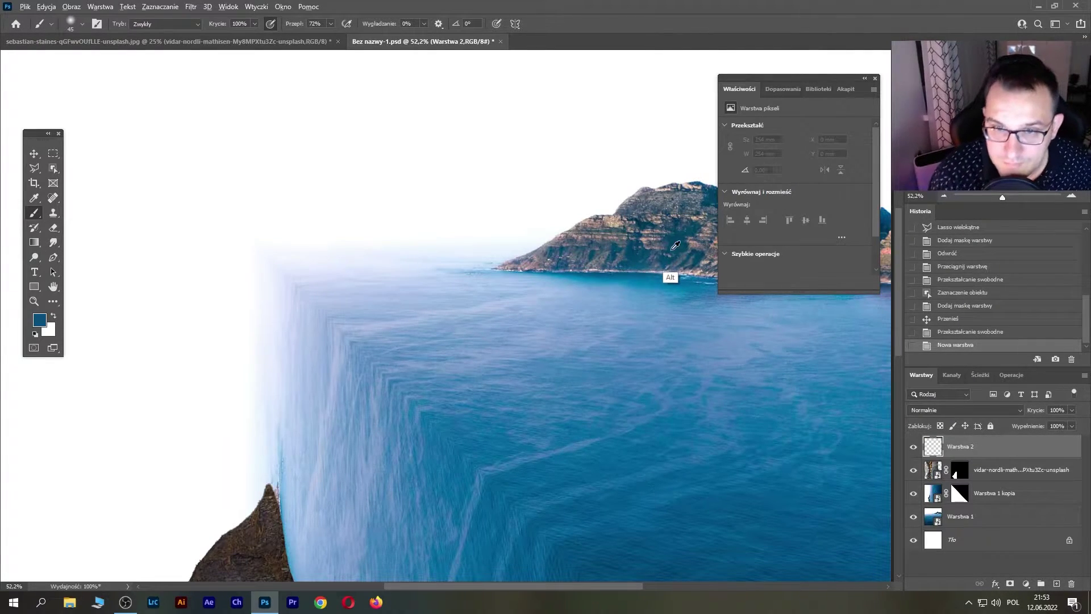
{"action": "left_click", "coordinate": [679, 245], "text": "alt"}
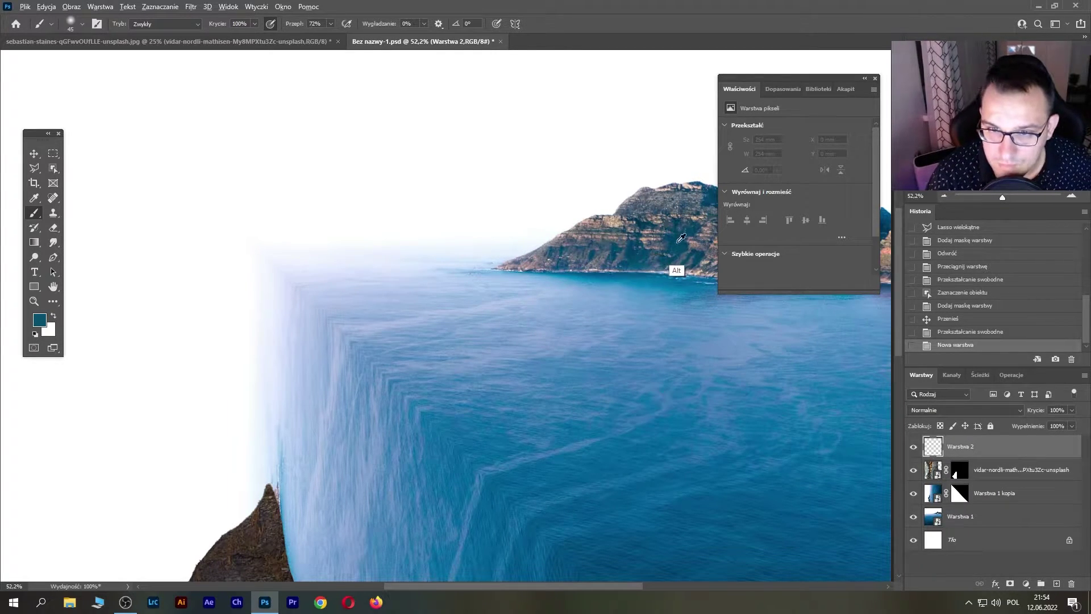
- Clip Warstwa 2 to the cliff and paint soft blue haze along its edge at size 500, 31% opacity
{"action": "mouse_move", "coordinate": [670, 238]}
{"action": "left_mouse_down"}
{"action": "mouse_move", "coordinate": [623, 252]}
{"action": "mouse_move", "coordinate": [648, 264]}
{"action": "left_mouse_up"}
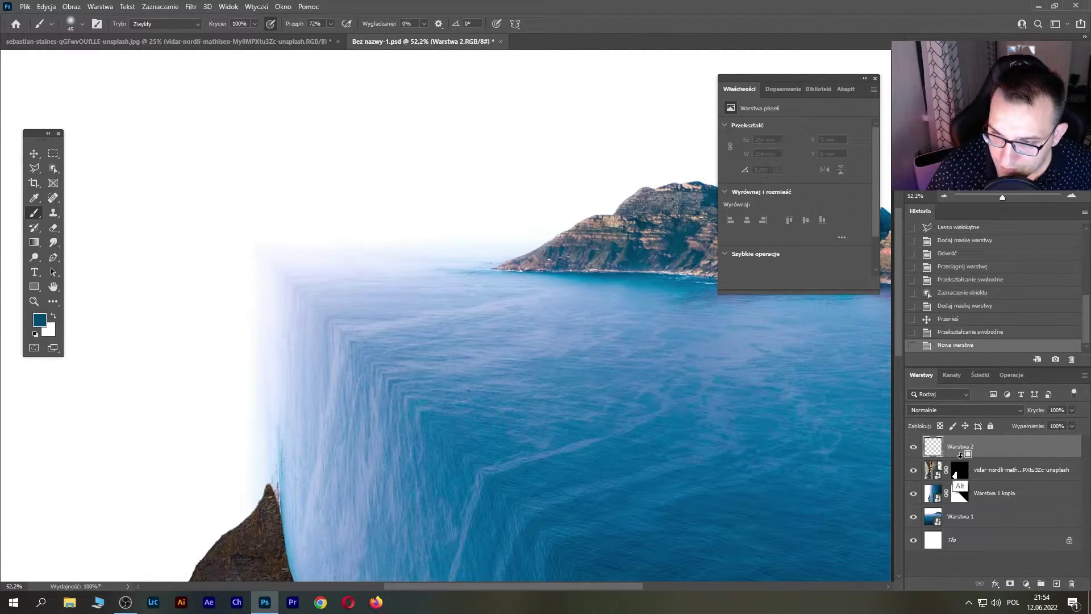
{"action": "left_click", "coordinate": [961, 455], "text": "alt"}
{"action": "left_click_drag", "start_coordinate": [384, 456], "coordinate": [515, 161]}
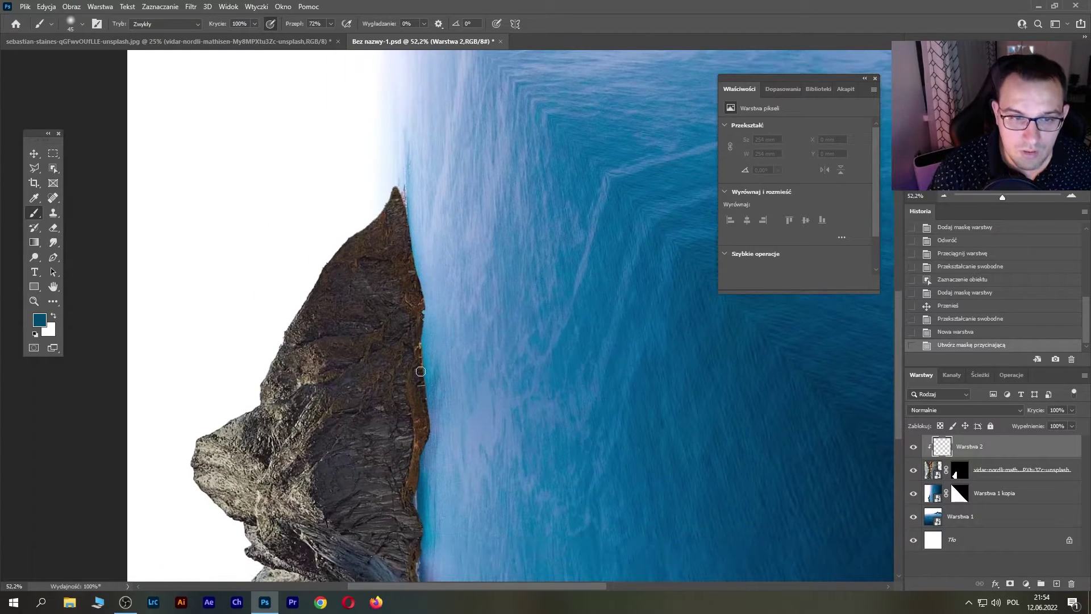
{"action": "key", "text": "bracketright"}
{"action": "key", "text": "bracketright"}
{"action": "key", "text": "bracketright"}
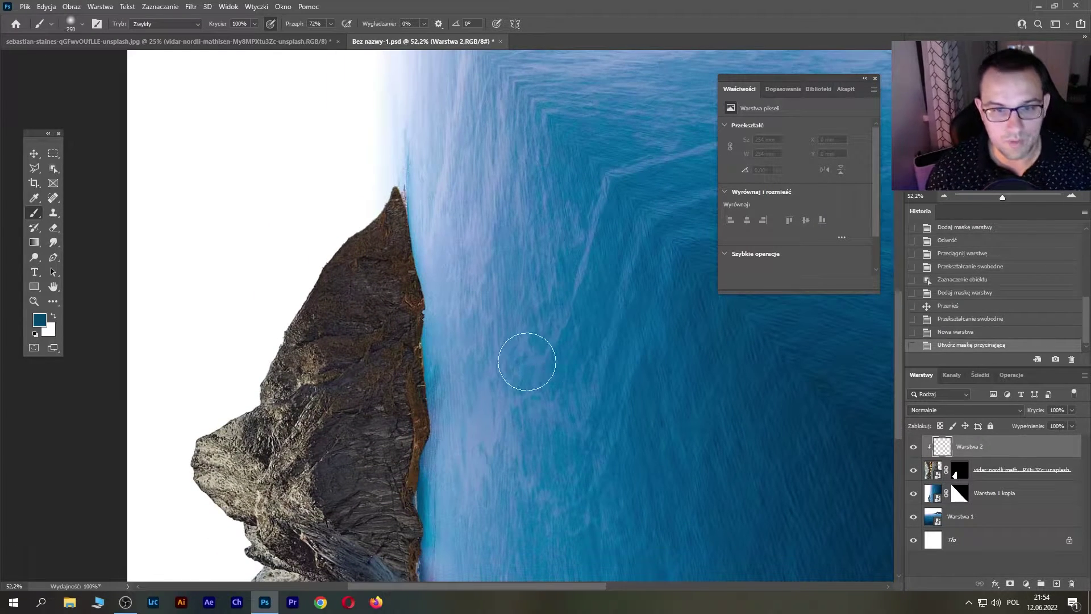
{"action": "left_click", "coordinate": [254, 24]}
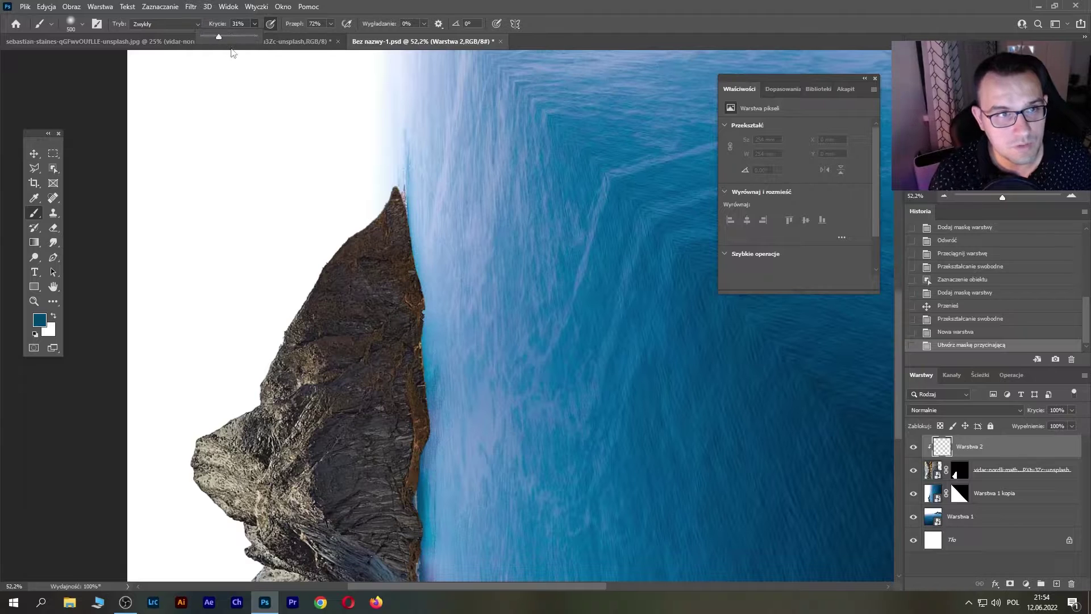
{"action": "mouse_move", "coordinate": [426, 199]}
{"action": "left_mouse_down"}
{"action": "mouse_move", "coordinate": [444, 267]}
{"action": "mouse_move", "coordinate": [438, 341]}
{"action": "mouse_move", "coordinate": [465, 243]}
{"action": "mouse_move", "coordinate": [432, 318]}
{"action": "left_mouse_up"}
{"action": "left_click_drag", "start_coordinate": [438, 238], "coordinate": [562, 392]}
{"action": "left_click_drag", "start_coordinate": [568, 284], "coordinate": [443, 457]}
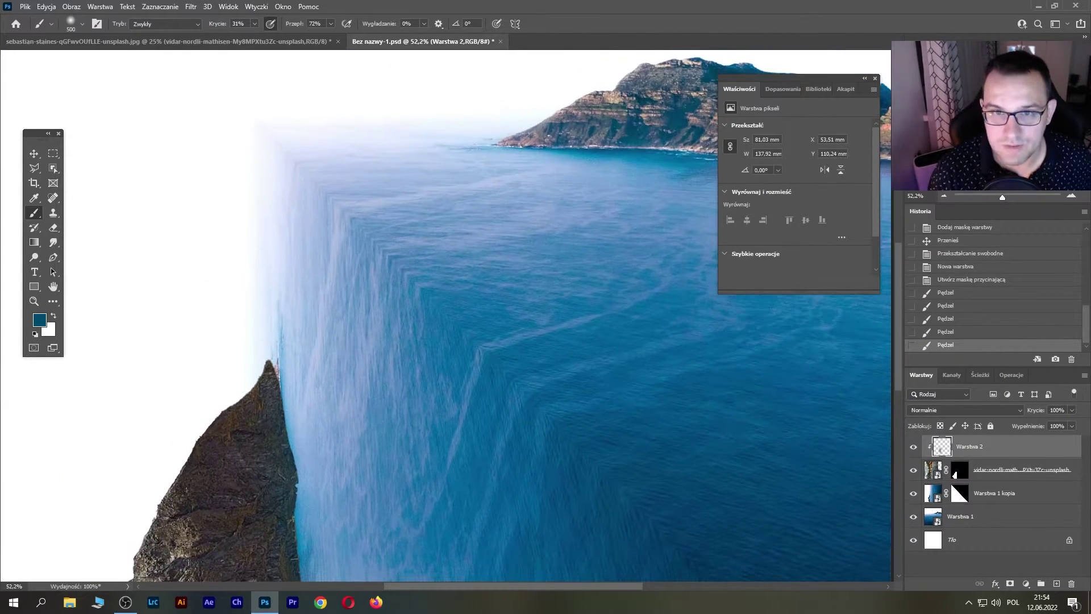
{"action": "scroll", "coordinate": [585, 298], "scroll_direction": "down", "scroll_amount": 5}
{"action": "scroll", "coordinate": [585, 297], "scroll_direction": "left", "scroll_amount": 2}
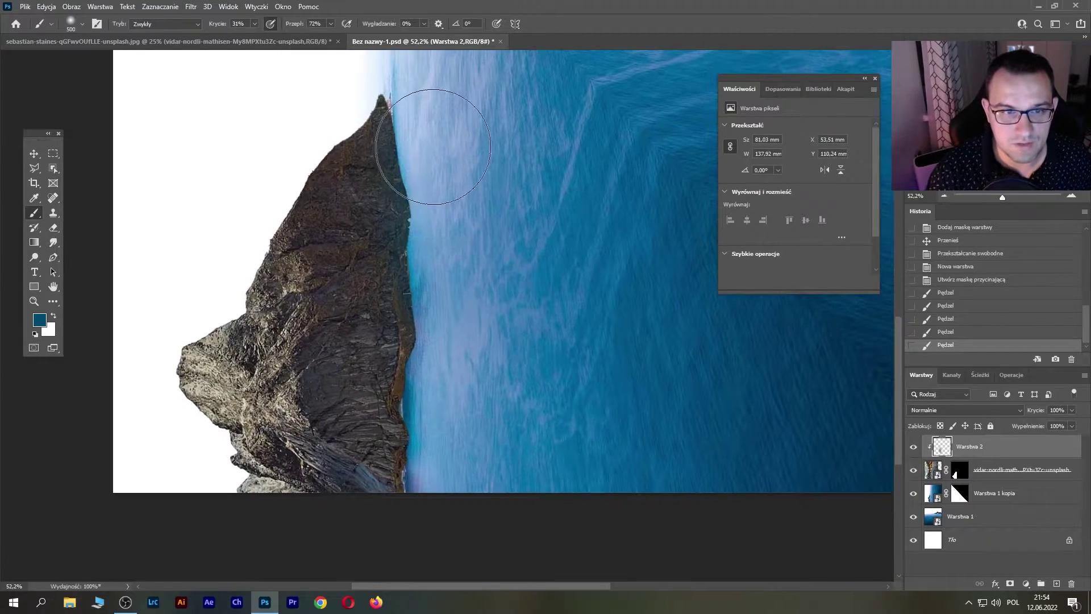
{"action": "mouse_move", "coordinate": [433, 147]}
{"action": "left_mouse_down"}
{"action": "mouse_move", "coordinate": [450, 523]}
{"action": "mouse_move", "coordinate": [455, 452]}
{"action": "left_mouse_up"}
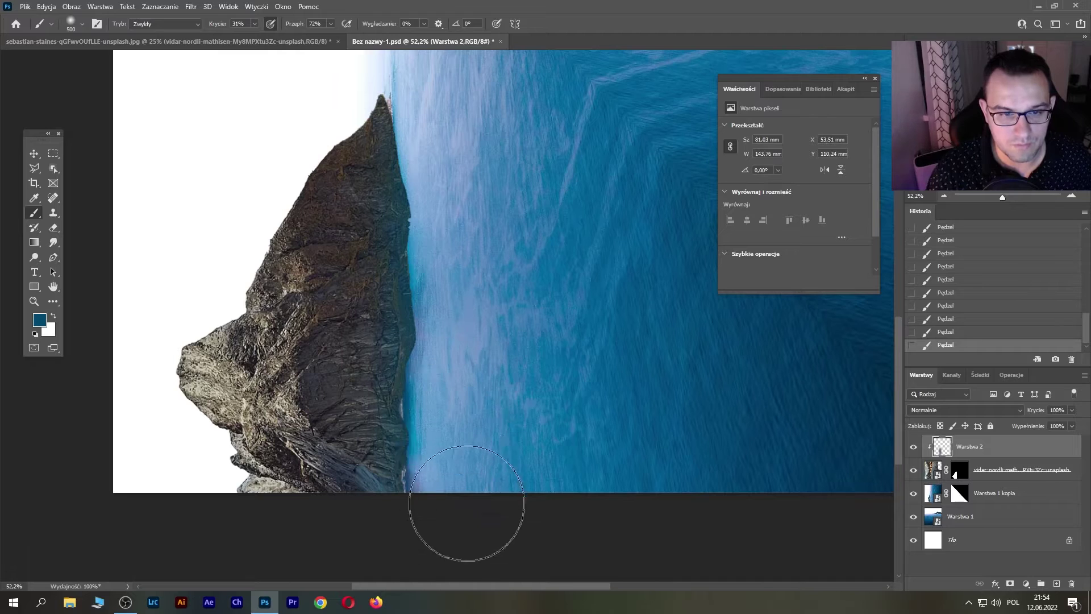
- Select the cliff layer and nudge it slightly to the right
{"action": "key", "text": "alt+bracketleft"}
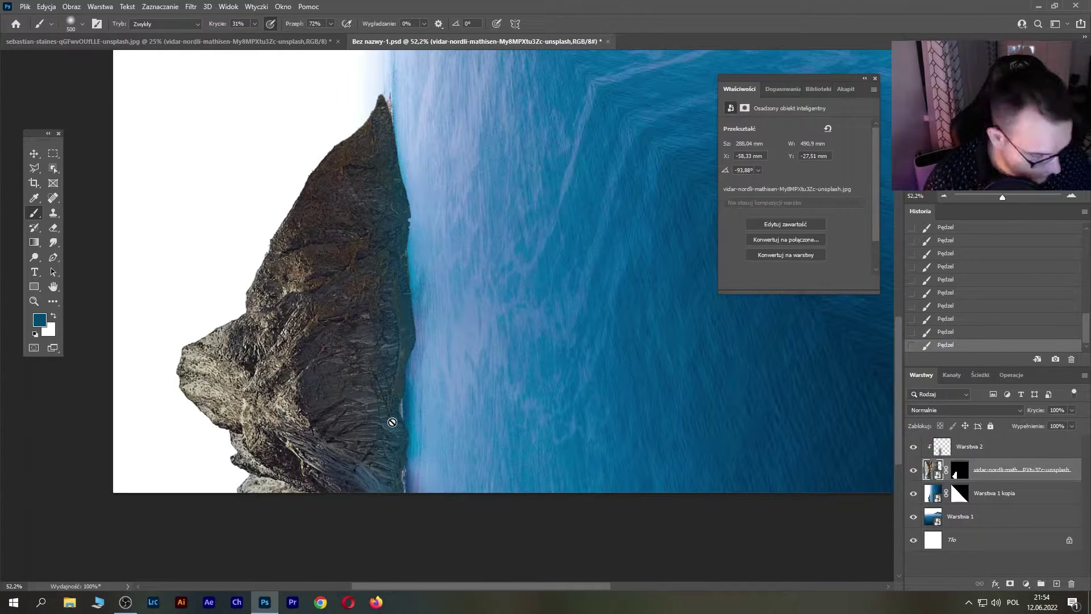
{"action": "key", "text": "v"}
{"action": "left_click_drag", "start_coordinate": [386, 384], "coordinate": [395, 386]}
{"action": "mouse_move", "coordinate": [571, 211]}
{"action": "left_mouse_down"}
{"action": "mouse_move", "coordinate": [305, 482]}
{"action": "mouse_move", "coordinate": [470, 280]}
{"action": "left_mouse_up"}
{"action": "left_click_drag", "start_coordinate": [363, 459], "coordinate": [430, 324]}
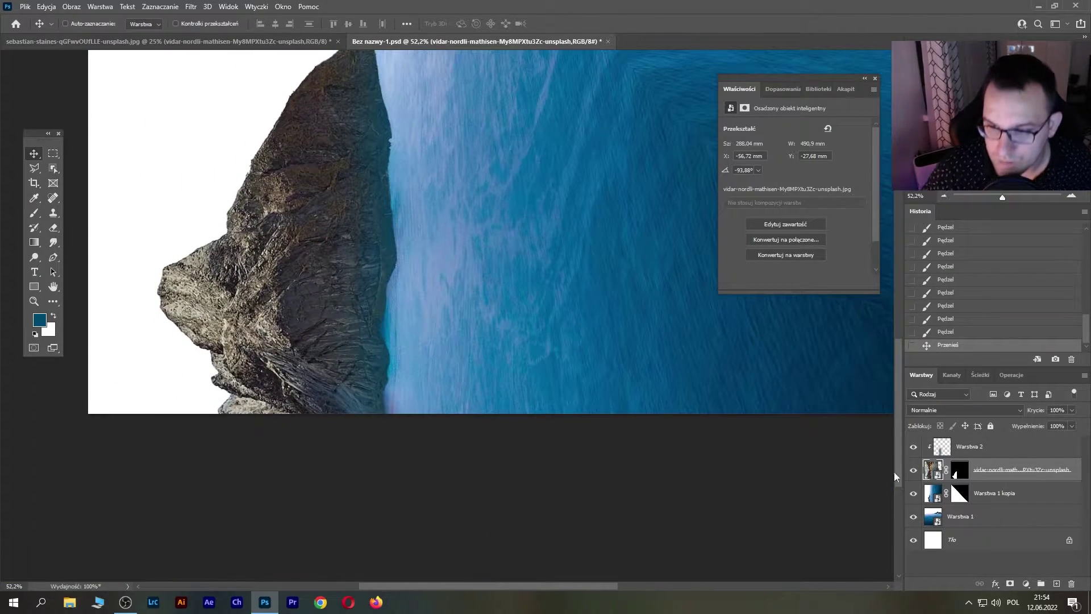
- Add a new layer Warstwa 3 clipped to the water wall with Multiply blending
{"action": "left_click", "coordinate": [930, 498]}
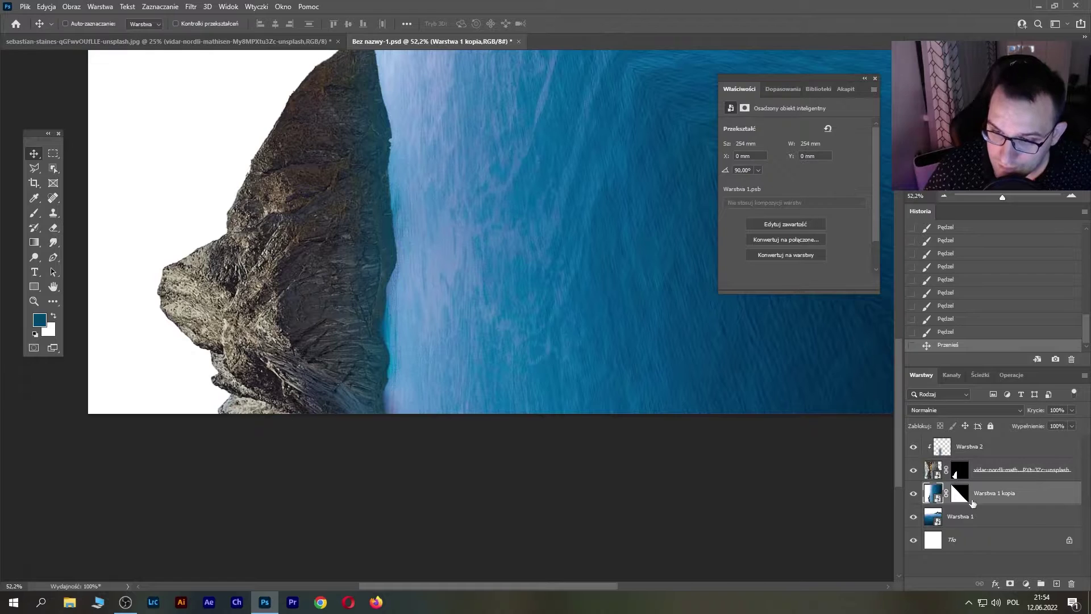
{"action": "left_click", "coordinate": [1057, 584]}
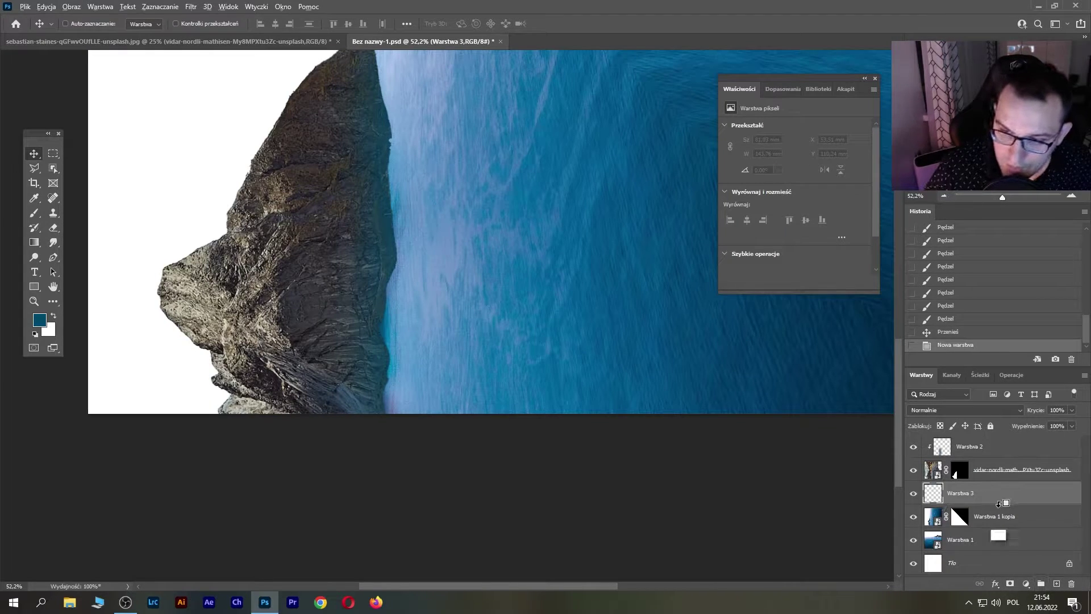
{"action": "left_click", "coordinate": [982, 510], "text": "alt"}
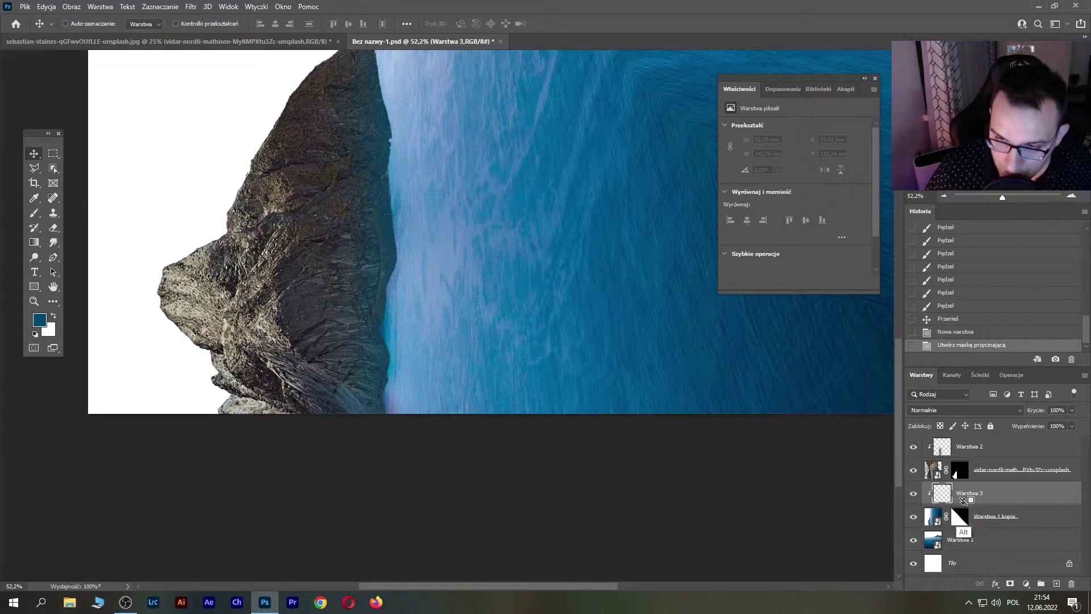
{"action": "left_click", "coordinate": [943, 410]}
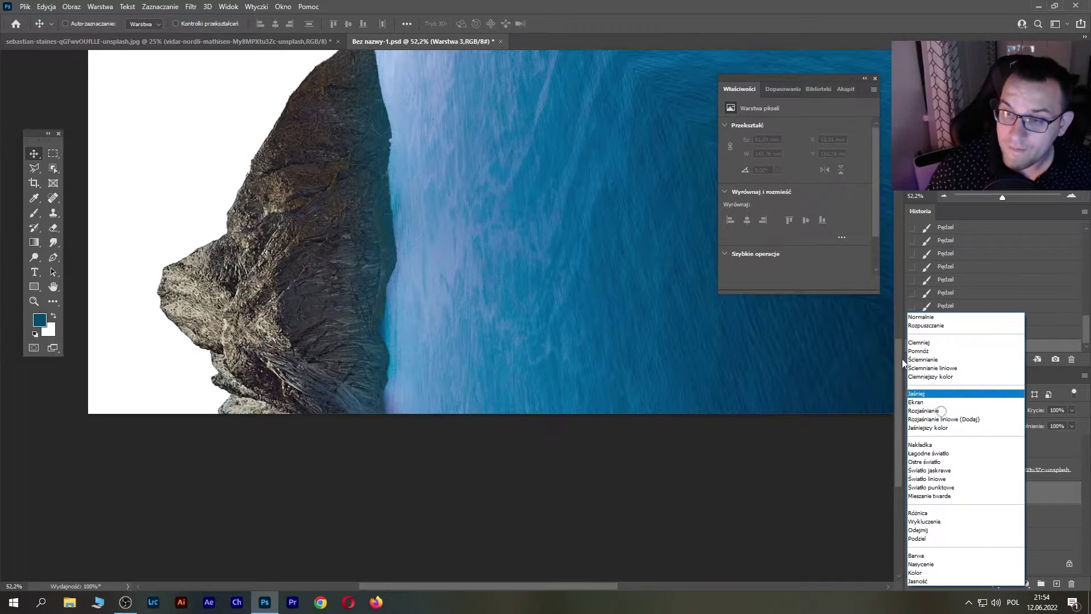
{"action": "left_click", "coordinate": [922, 359]}
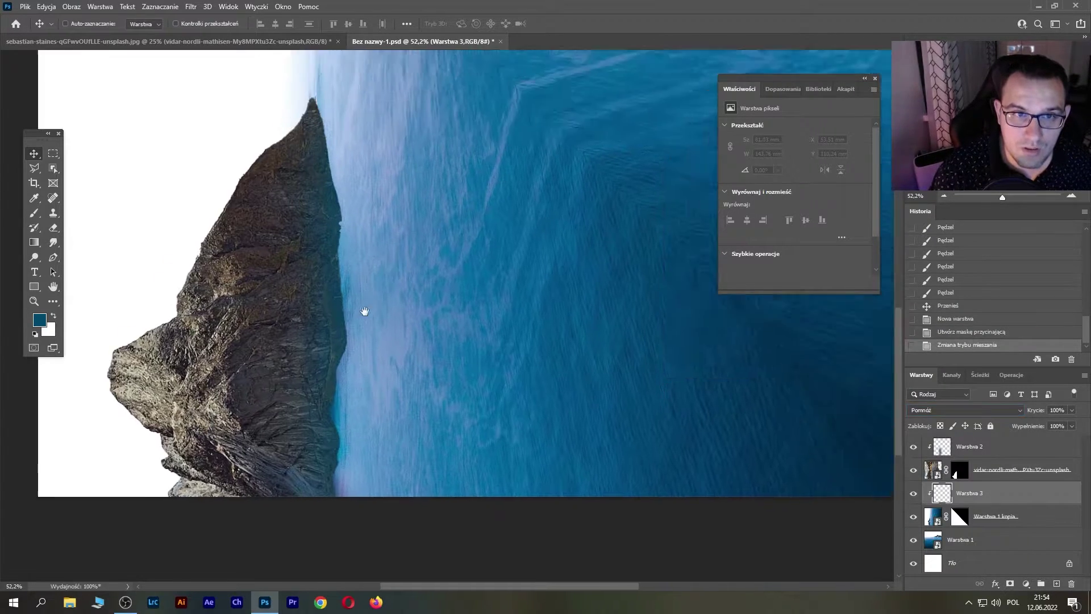
{"action": "key", "text": "b"}
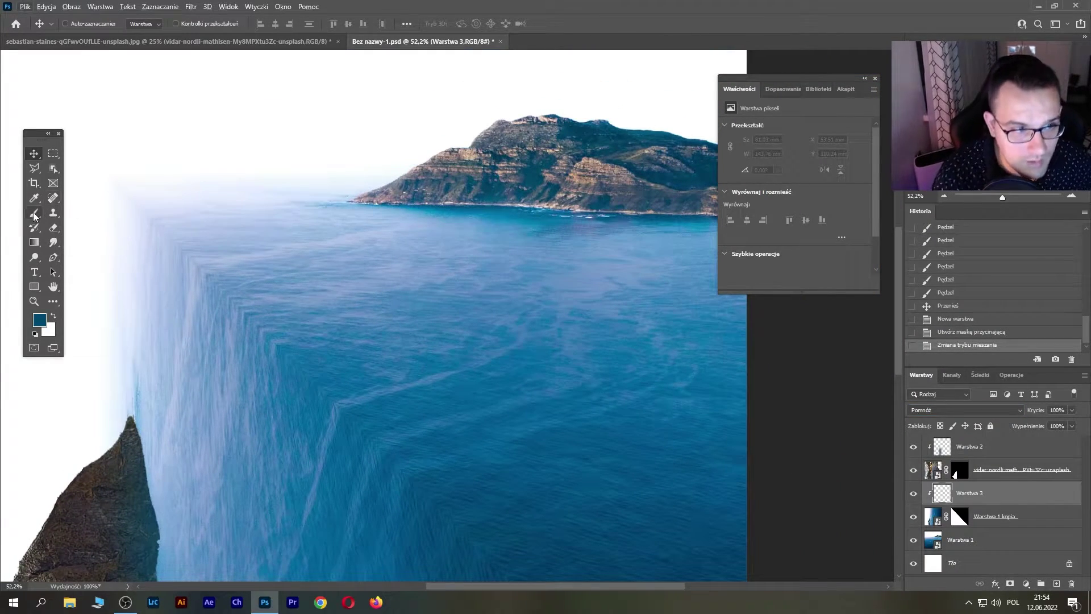
- Paint darker strokes along the rock's lower part and shore edge with a large soft brush
{"action": "left_click_drag", "start_coordinate": [503, 206], "coordinate": [480, 201]}
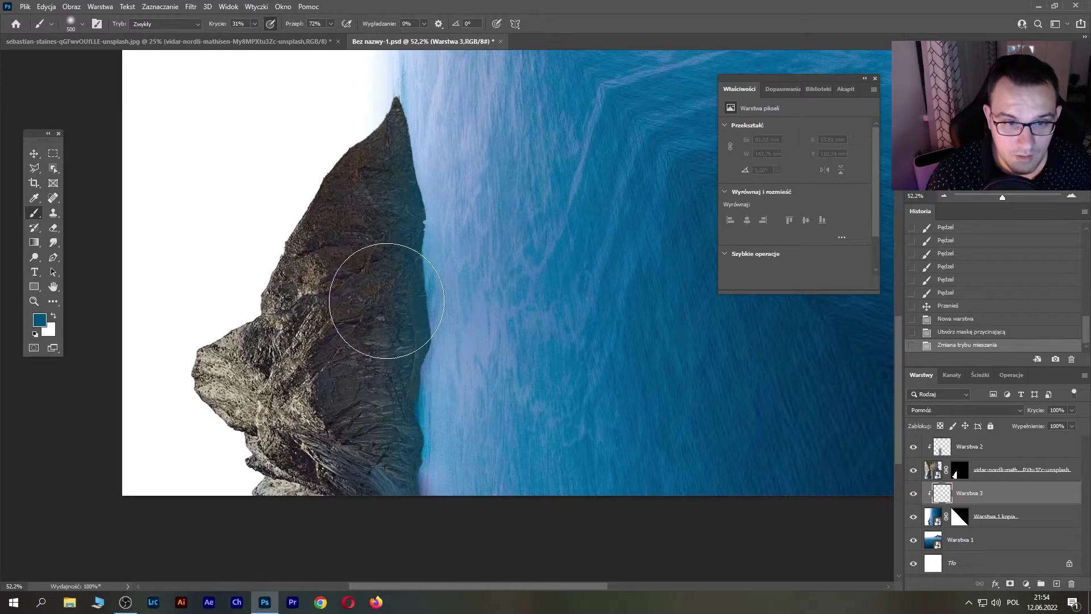
{"action": "left_click_drag", "start_coordinate": [387, 301], "coordinate": [363, 491]}
{"action": "left_click_drag", "start_coordinate": [377, 346], "coordinate": [372, 462]}
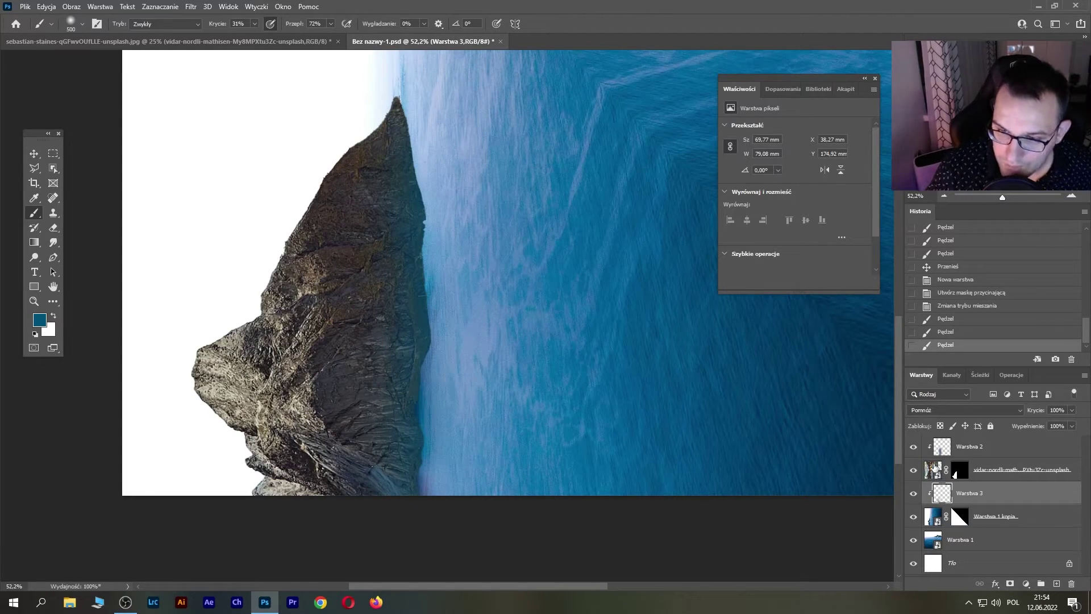
{"action": "mouse_move", "coordinate": [355, 367]}
{"action": "left_mouse_down"}
{"action": "mouse_move", "coordinate": [366, 500]}
{"action": "mouse_move", "coordinate": [378, 427]}
{"action": "mouse_move", "coordinate": [401, 506]}
{"action": "left_mouse_up"}
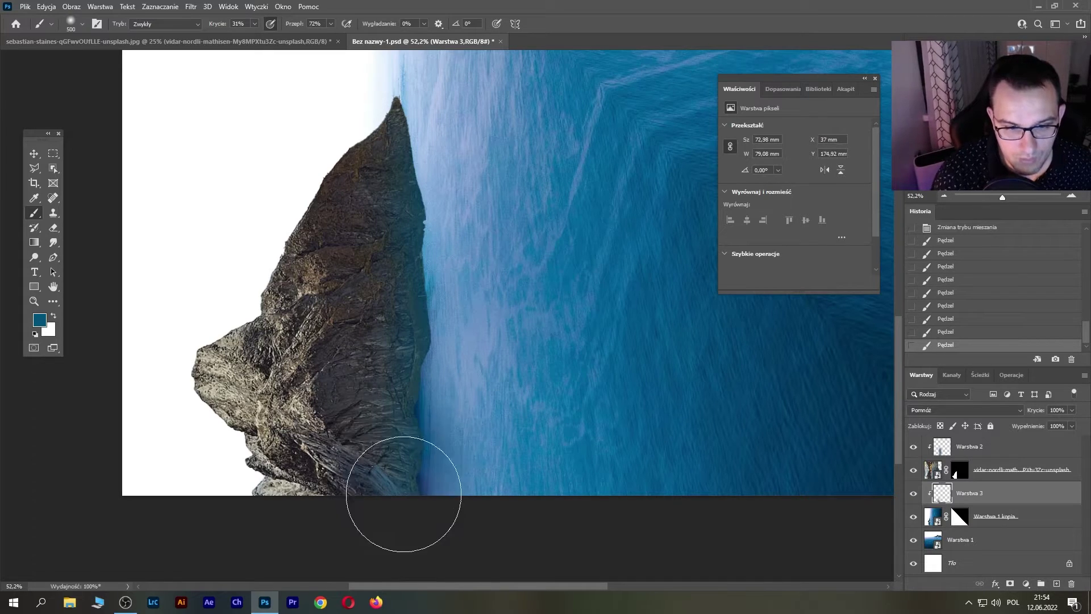
{"action": "mouse_move", "coordinate": [377, 341]}
{"action": "left_mouse_down"}
{"action": "mouse_move", "coordinate": [365, 426]}
{"action": "mouse_move", "coordinate": [385, 336]}
{"action": "mouse_move", "coordinate": [384, 228]}
{"action": "left_mouse_up"}
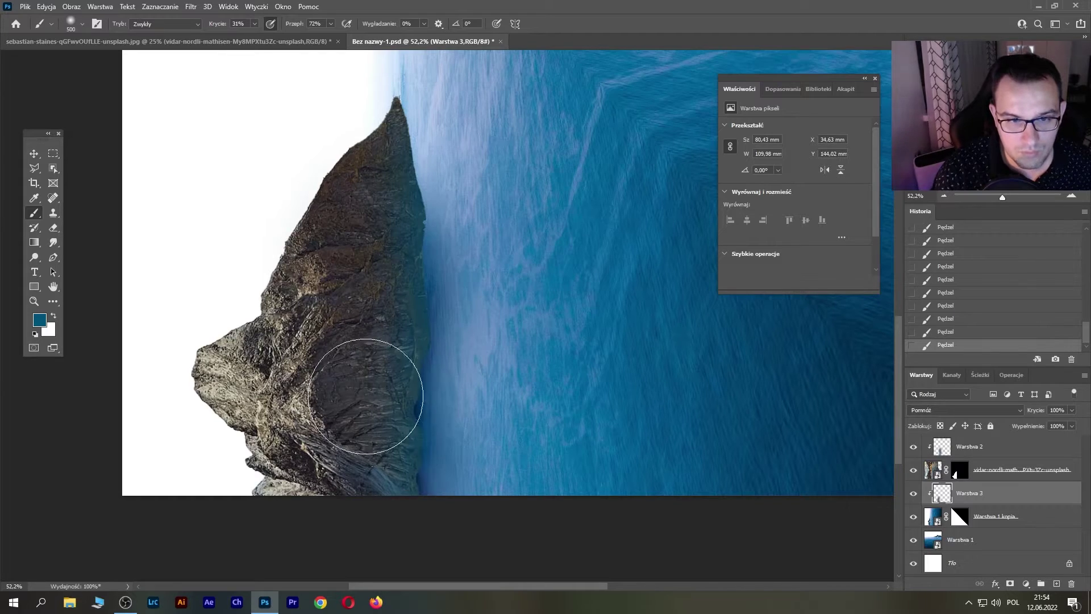
{"action": "left_click_drag", "start_coordinate": [360, 134], "coordinate": [378, 167]}
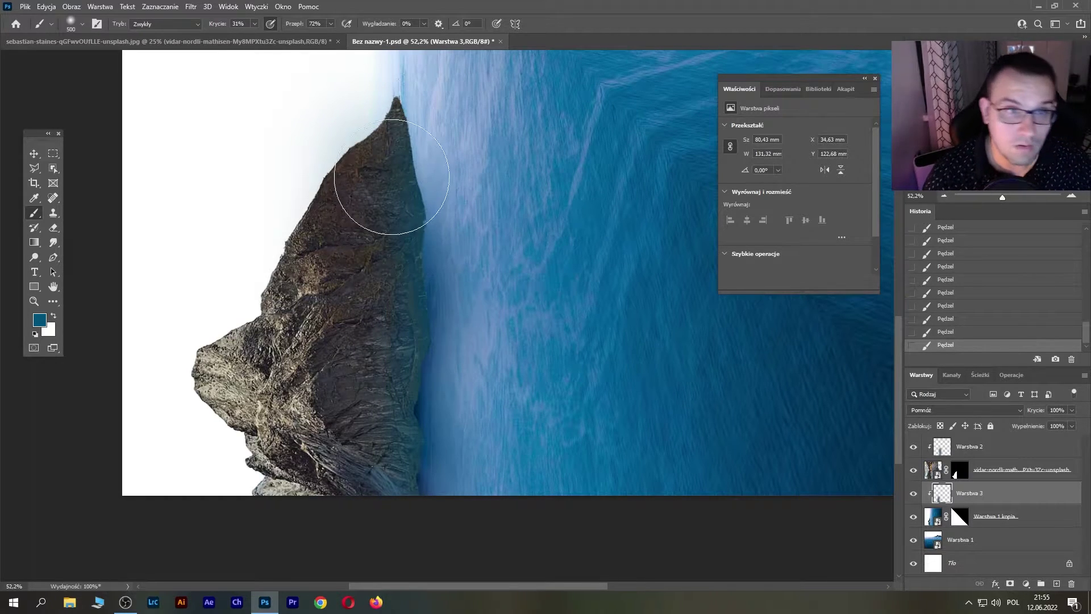
- Shrink the brush and deepen shading along the rock's right edge below the peak
{"action": "key", "text": "bracketleft"}
{"action": "key", "text": "bracketleft"}
{"action": "key", "text": "bracketleft"}
{"action": "left_click_drag", "start_coordinate": [400, 108], "coordinate": [423, 220]}
{"action": "left_click_drag", "start_coordinate": [401, 105], "coordinate": [426, 226]}
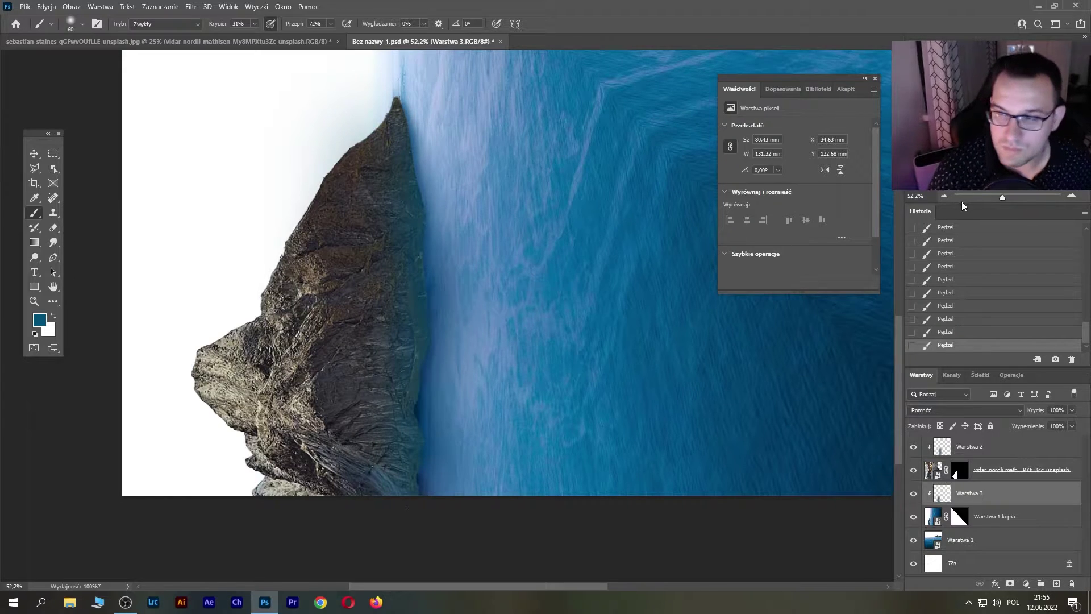
{"action": "left_click_drag", "start_coordinate": [1000, 197], "coordinate": [998, 197]}
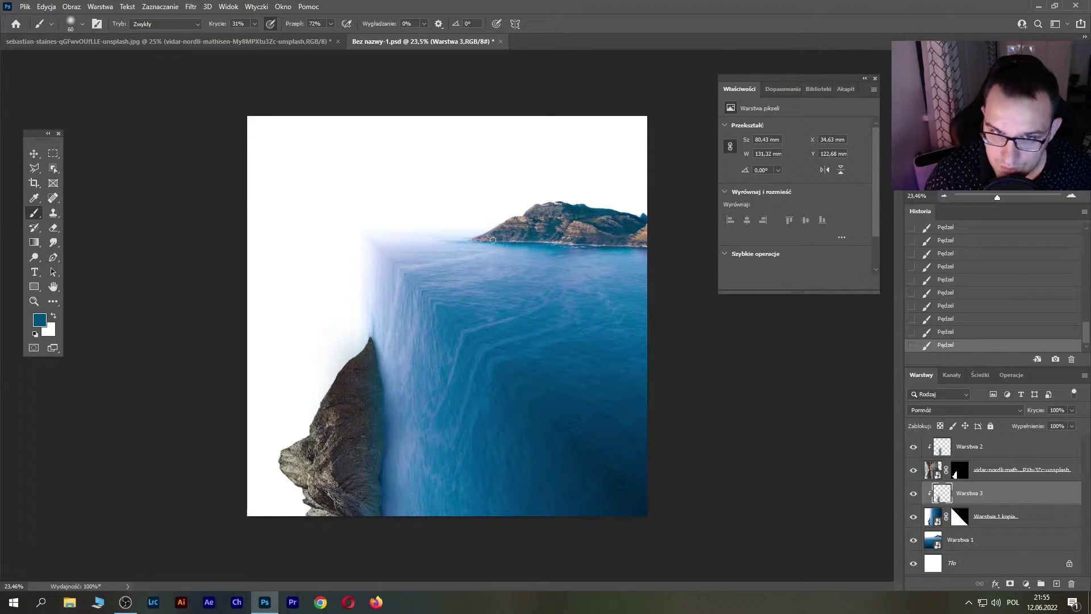
{"action": "left_click_drag", "start_coordinate": [997, 197], "coordinate": [1006, 198]}
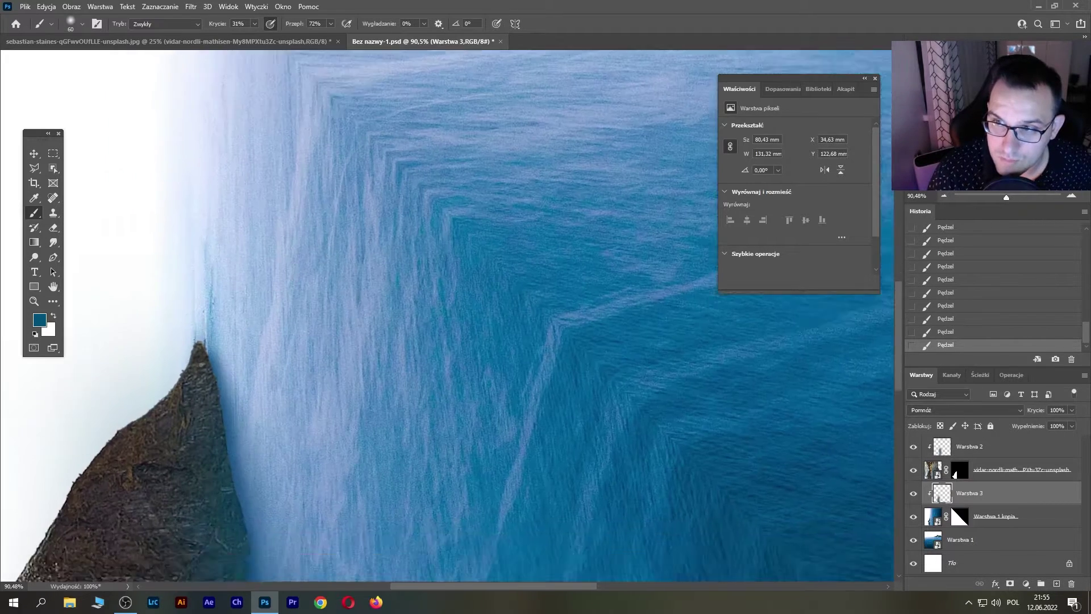
{"action": "left_click_drag", "start_coordinate": [531, 492], "coordinate": [523, 320]}
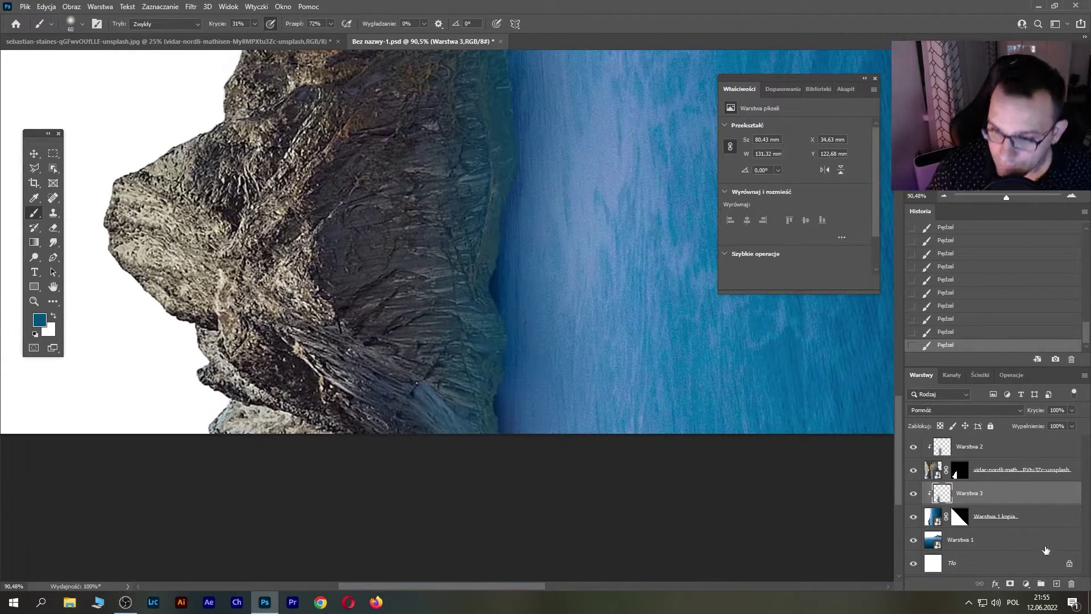
- Add a Levels adjustment above Warstwa 2, lower the white point, invert its mask and clip it
{"action": "left_click", "coordinate": [962, 447]}
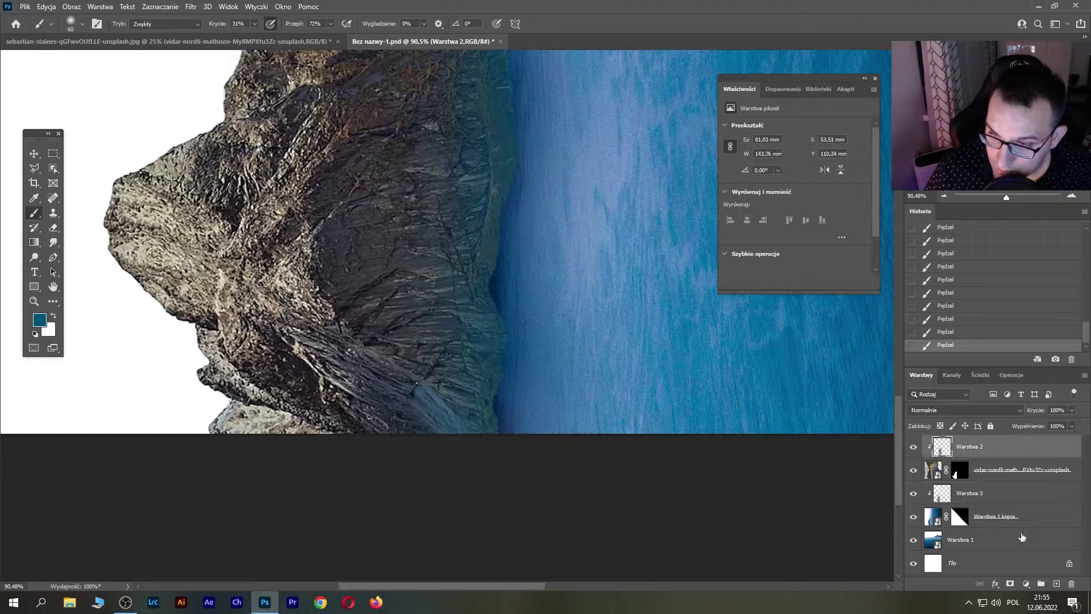
{"action": "left_click", "coordinate": [1026, 583]}
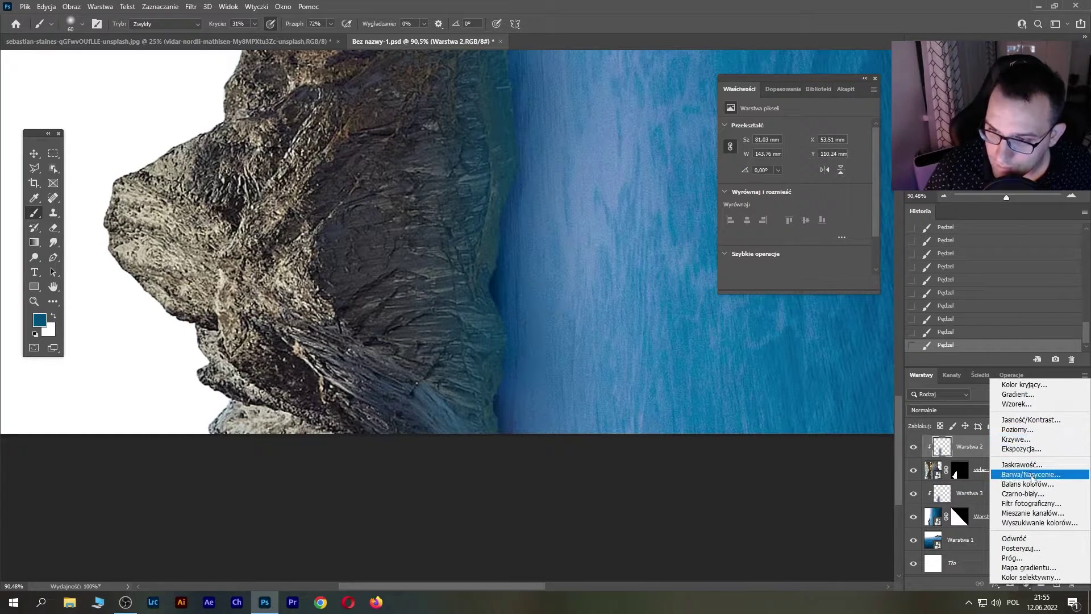
{"action": "left_click", "coordinate": [1031, 430]}
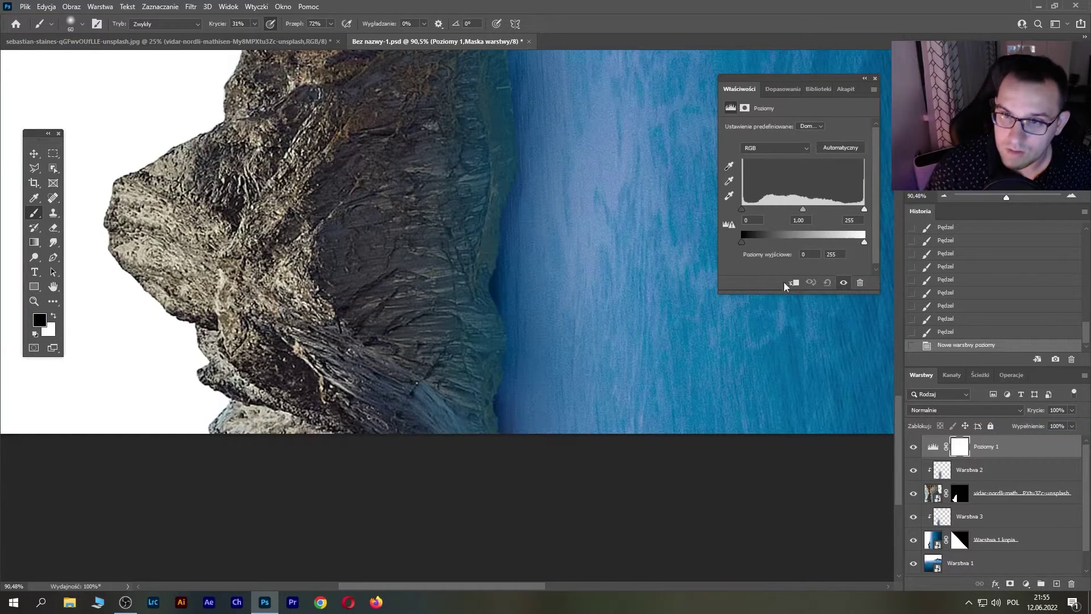
{"action": "left_click", "coordinate": [865, 241]}
{"action": "mouse_move", "coordinate": [741, 243]}
{"action": "left_mouse_down"}
{"action": "mouse_move", "coordinate": [759, 243]}
{"action": "mouse_move", "coordinate": [726, 237]}
{"action": "left_mouse_up"}
{"action": "left_click_drag", "start_coordinate": [864, 209], "coordinate": [825, 209]}
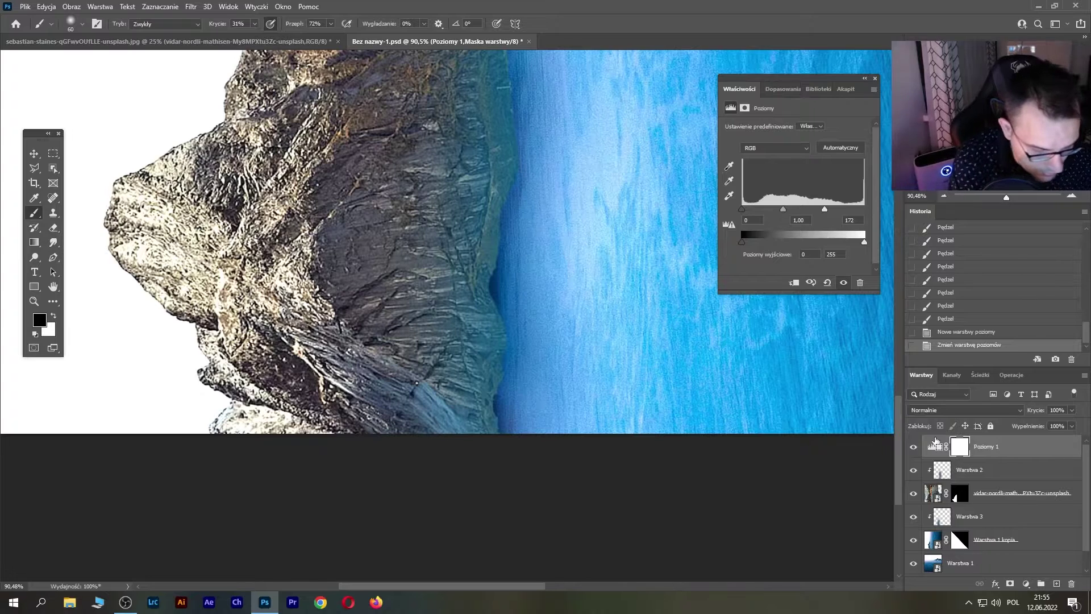
{"action": "key", "text": "ctrl+i"}
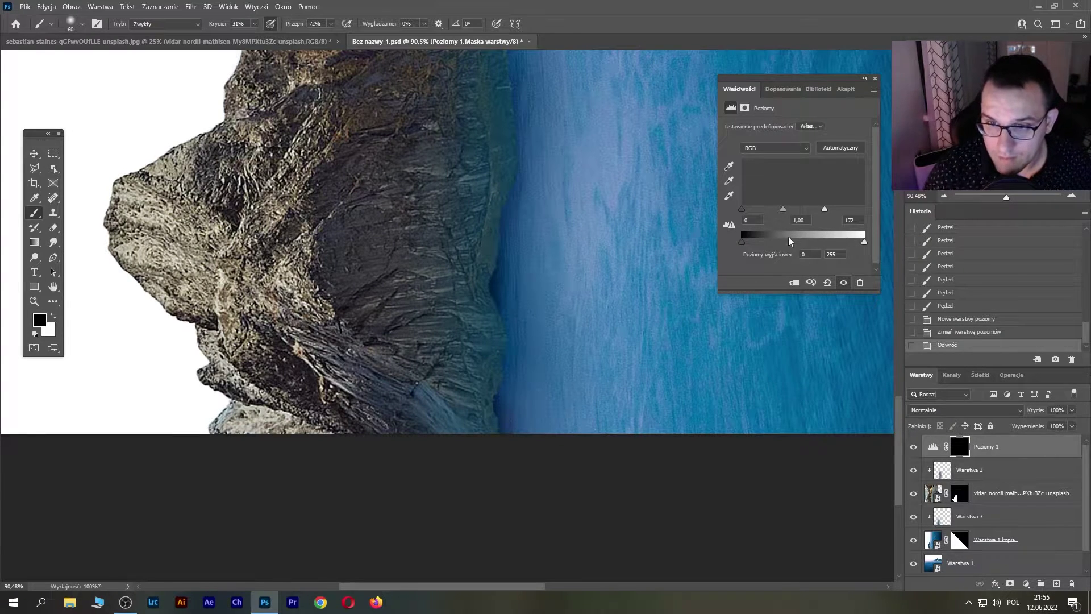
{"action": "left_click", "coordinate": [794, 283]}
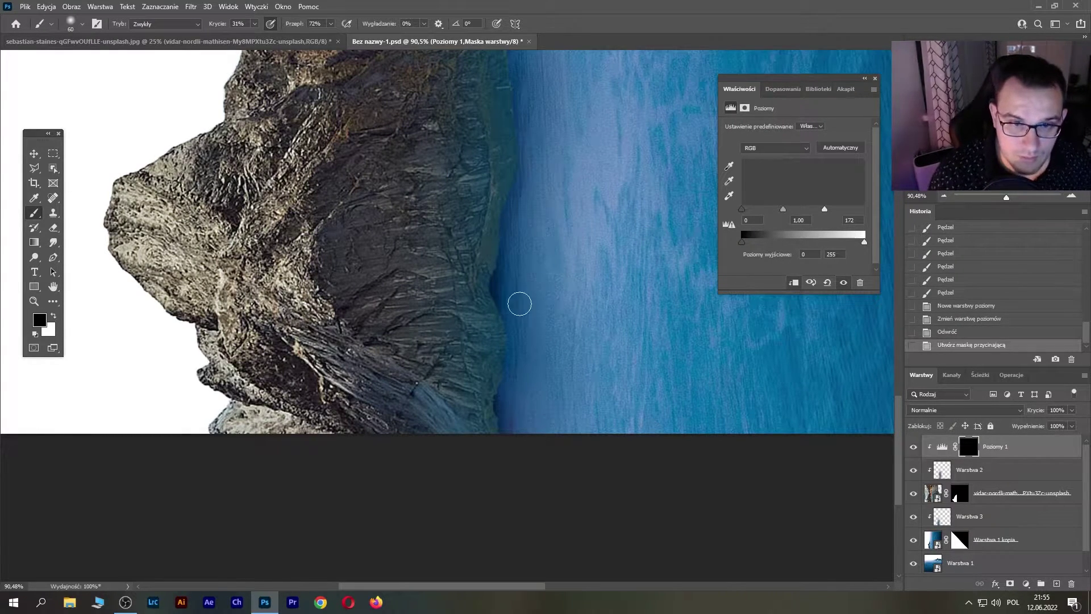
- Paint white on the Levels mask along the coastline to reveal the brightening
{"action": "key", "text": "x"}
{"action": "mouse_move", "coordinate": [493, 275]}
{"action": "left_mouse_down"}
{"action": "mouse_move", "coordinate": [519, 366]}
{"action": "mouse_move", "coordinate": [514, 350]}
{"action": "left_mouse_up"}
{"action": "mouse_move", "coordinate": [515, 350]}
{"action": "left_mouse_down"}
{"action": "mouse_move", "coordinate": [512, 339]}
{"action": "mouse_move", "coordinate": [516, 353]}
{"action": "left_mouse_up"}
{"action": "left_click_drag", "start_coordinate": [516, 352], "coordinate": [511, 392]}
{"action": "left_click_drag", "start_coordinate": [512, 392], "coordinate": [505, 437]}
{"action": "mouse_move", "coordinate": [505, 438]}
{"action": "left_mouse_down"}
{"action": "mouse_move", "coordinate": [506, 451]}
{"action": "mouse_move", "coordinate": [499, 396]}
{"action": "left_mouse_up"}
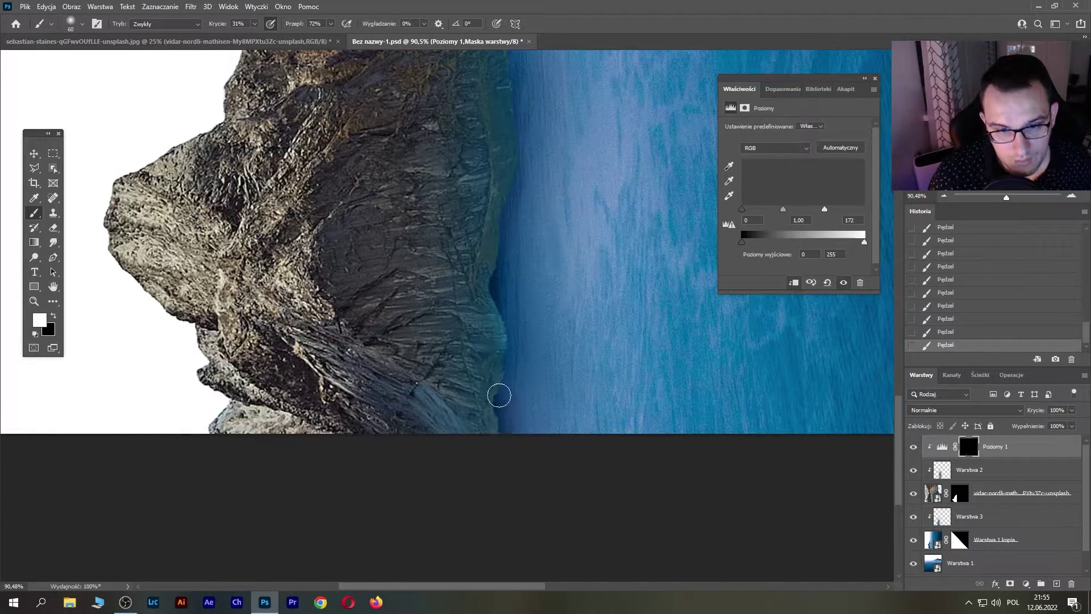
{"action": "left_click_drag", "start_coordinate": [523, 219], "coordinate": [461, 305]}
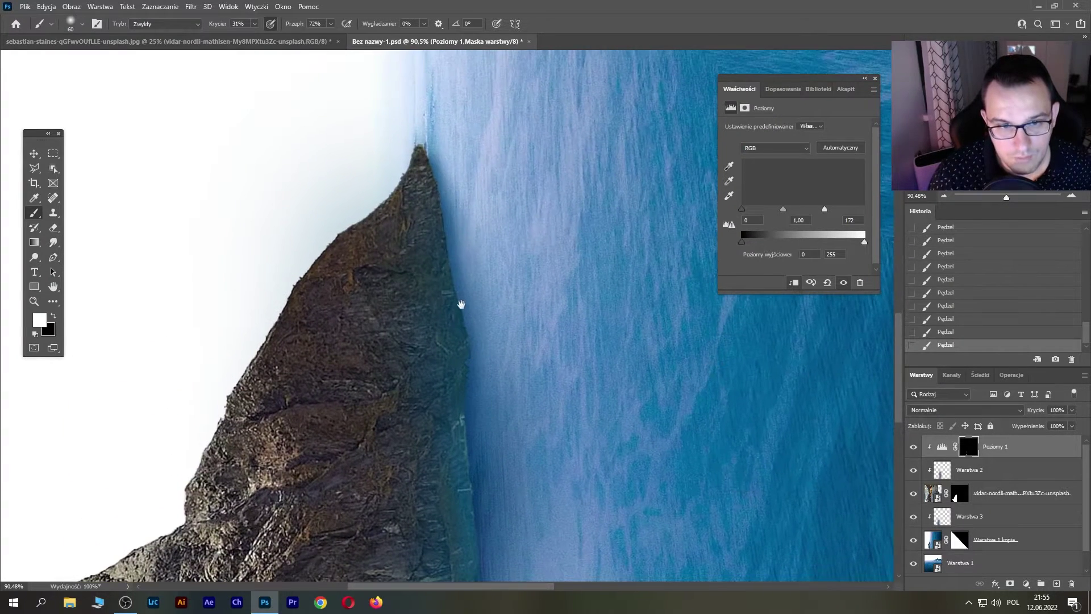
{"action": "left_click", "coordinate": [998, 198]}
{"action": "left_click", "coordinate": [1011, 200]}
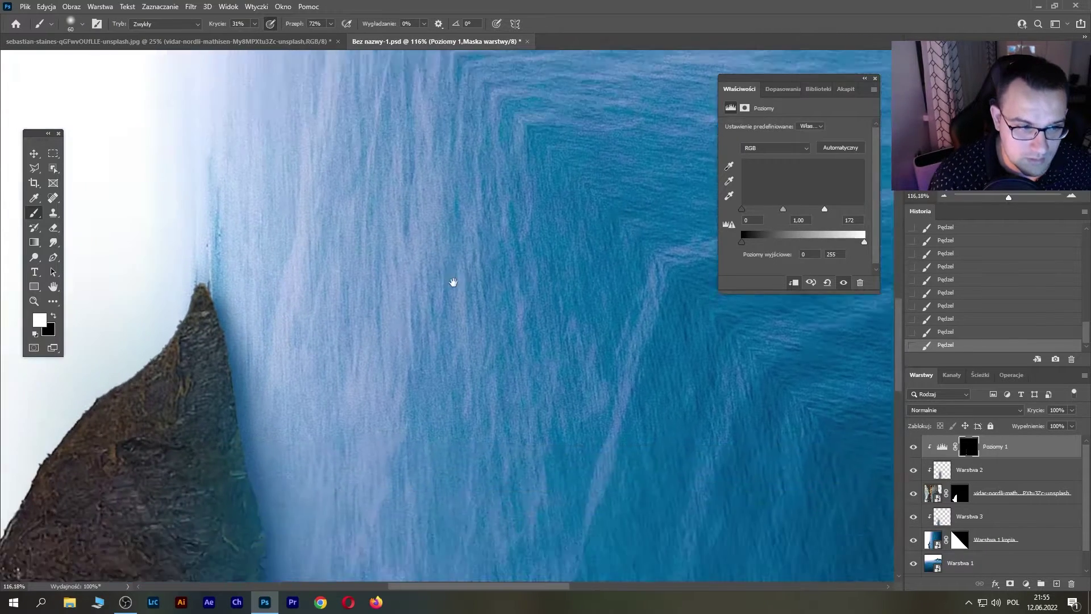
{"action": "left_click_drag", "start_coordinate": [453, 283], "coordinate": [580, 285]}
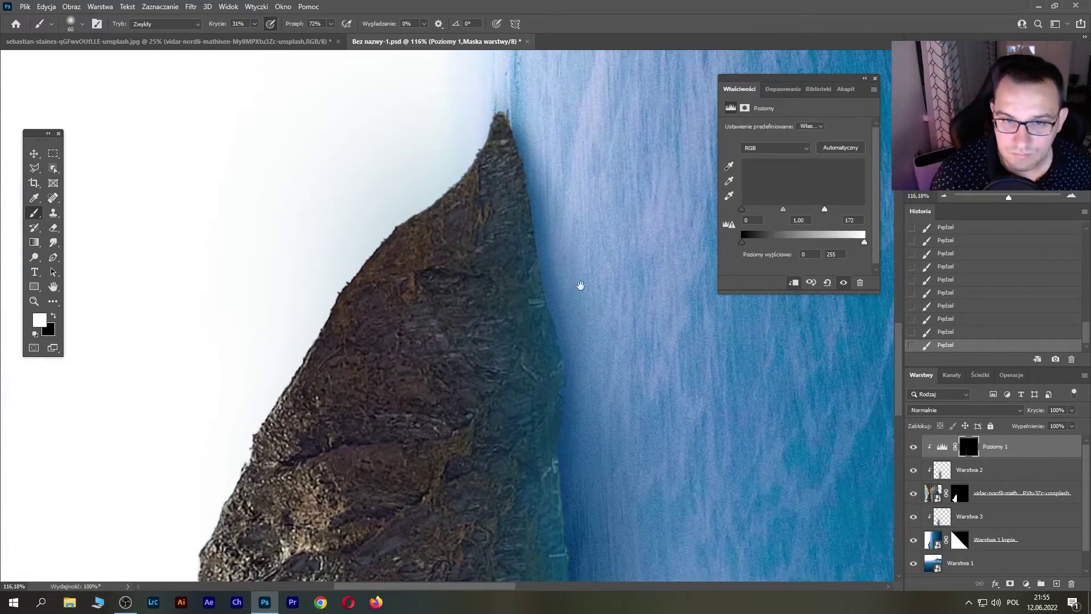
- Paint black on the vidar-nordli layer mask to trim the rock's shoreline edge, then zoom out
{"action": "left_click", "coordinate": [959, 493]}
{"action": "key", "text": "x"}
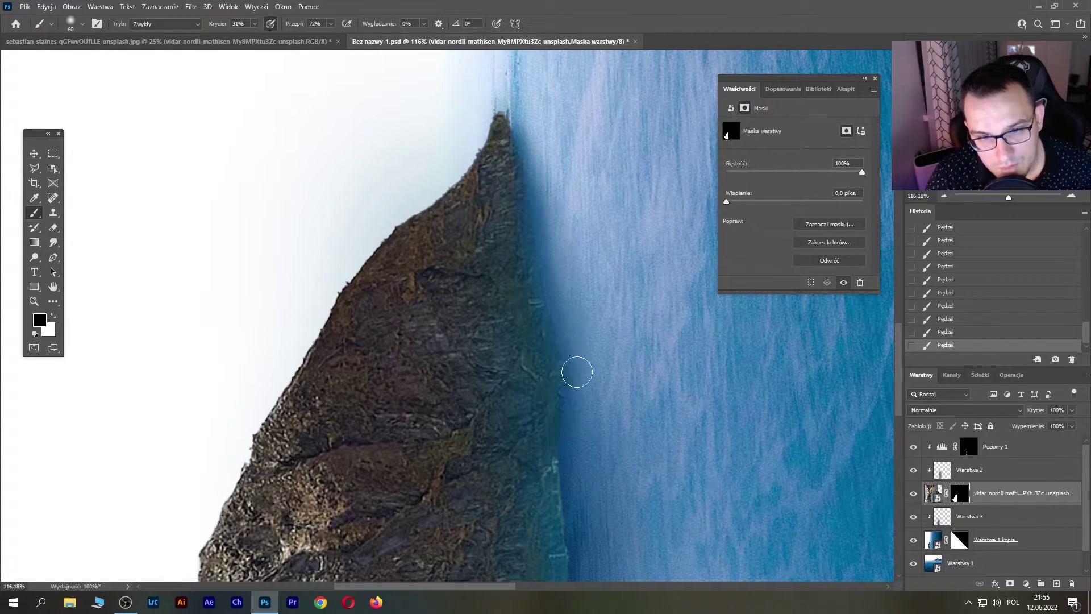
{"action": "left_click_drag", "start_coordinate": [555, 426], "coordinate": [601, 263]}
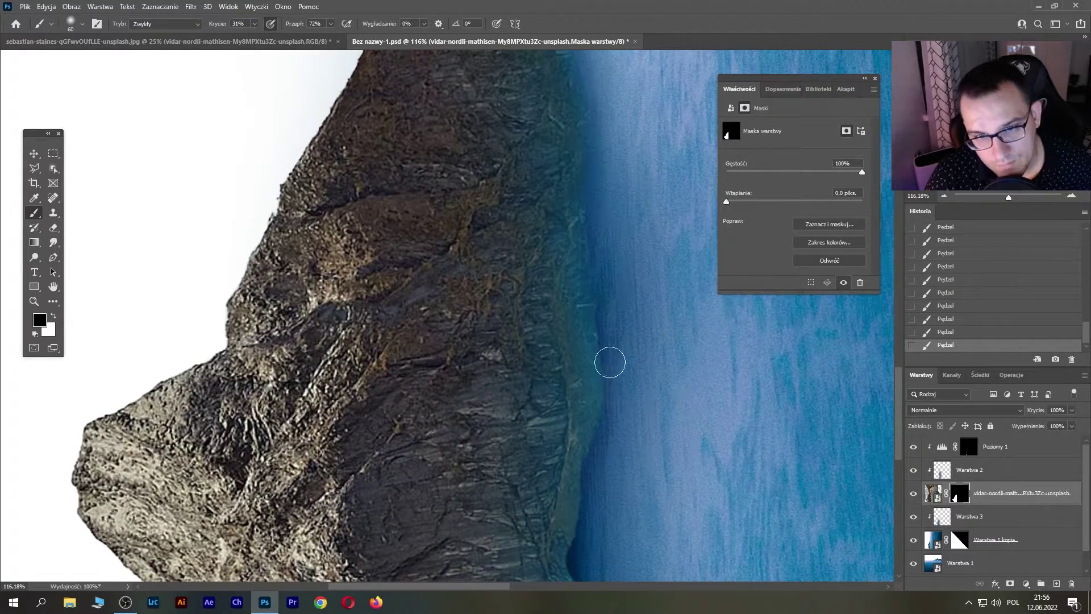
{"action": "left_click_drag", "start_coordinate": [629, 453], "coordinate": [606, 212]}
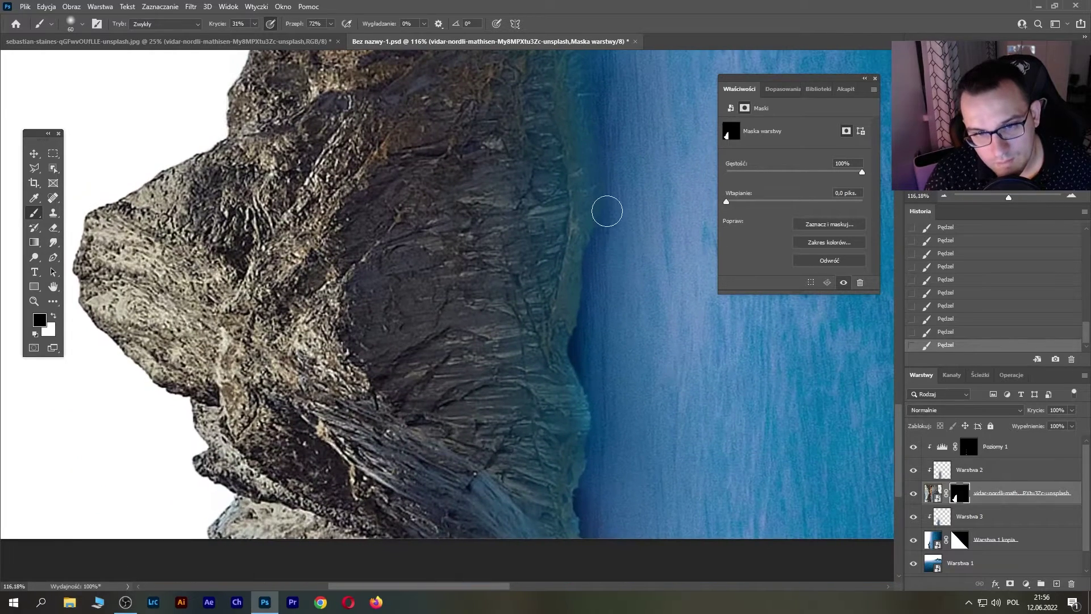
{"action": "left_click_drag", "start_coordinate": [591, 367], "coordinate": [629, 260]}
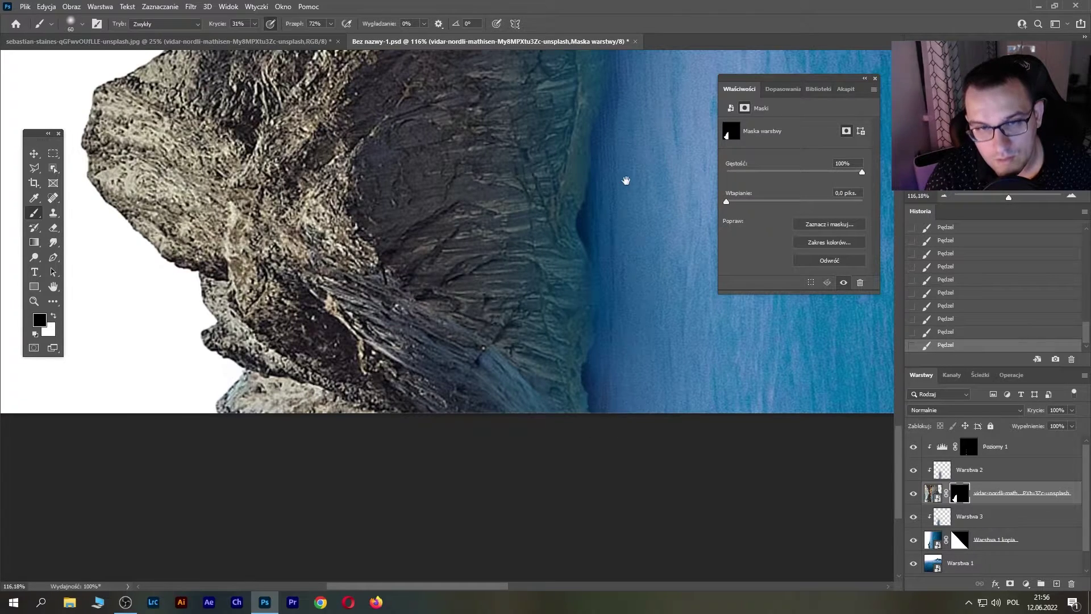
{"action": "mouse_move", "coordinate": [627, 180]}
{"action": "left_mouse_down"}
{"action": "mouse_move", "coordinate": [557, 294]}
{"action": "mouse_move", "coordinate": [576, 355]}
{"action": "left_mouse_up"}
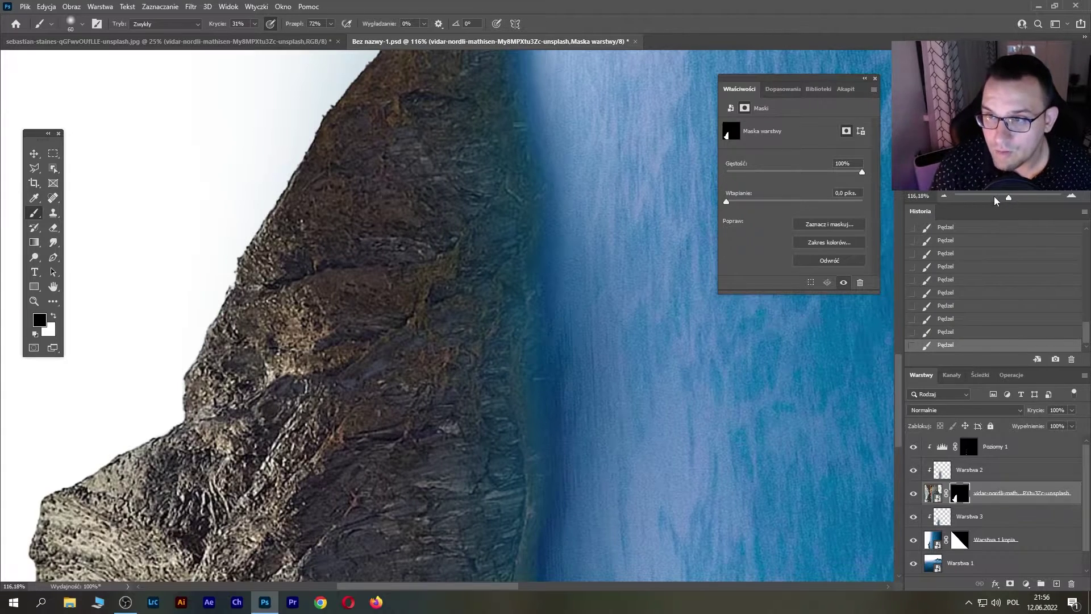
{"action": "left_click", "coordinate": [994, 199]}
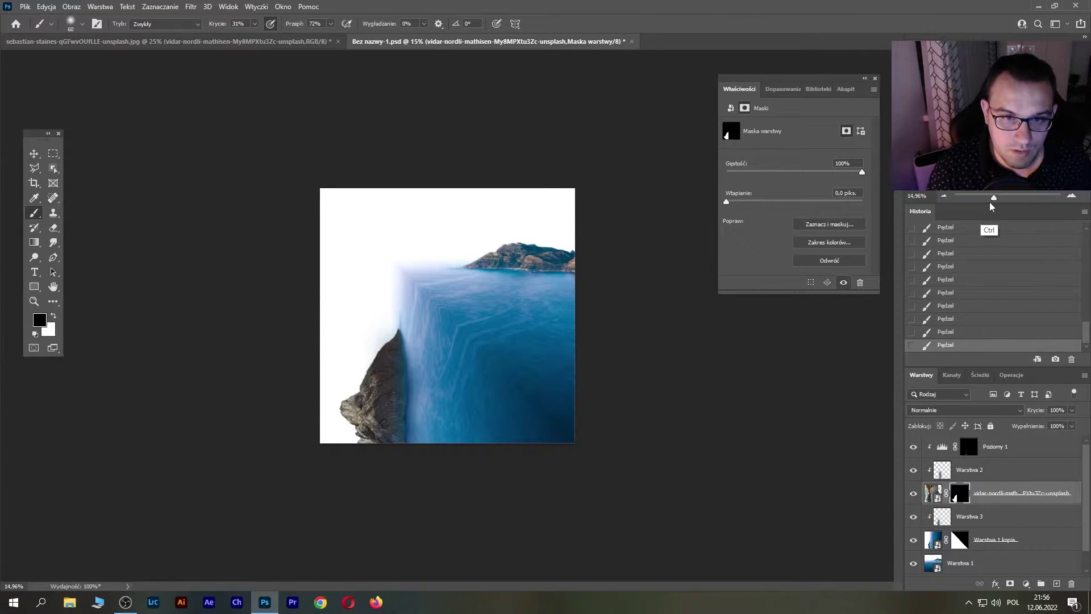
- Save the composite, then add a clipped Curves adjustment bent upward with an inverted mask
{"action": "key", "text": "ctrl+s"}
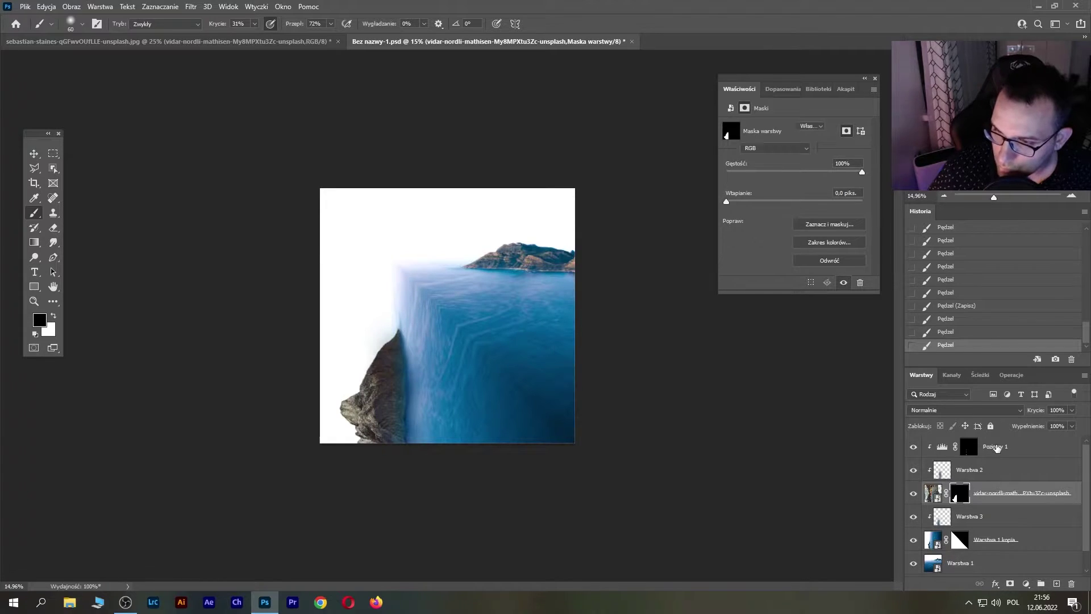
{"action": "left_click", "coordinate": [991, 452]}
{"action": "left_click", "coordinate": [1026, 583]}
{"action": "left_click", "coordinate": [1023, 439]}
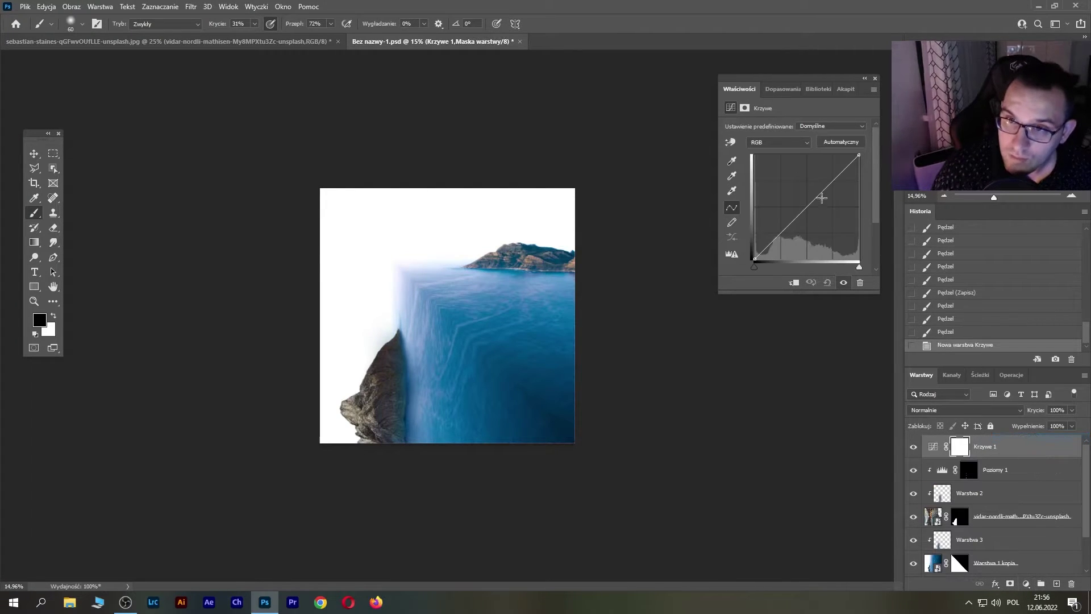
{"action": "left_click_drag", "start_coordinate": [821, 193], "coordinate": [815, 182]}
{"action": "left_click", "coordinate": [794, 282]}
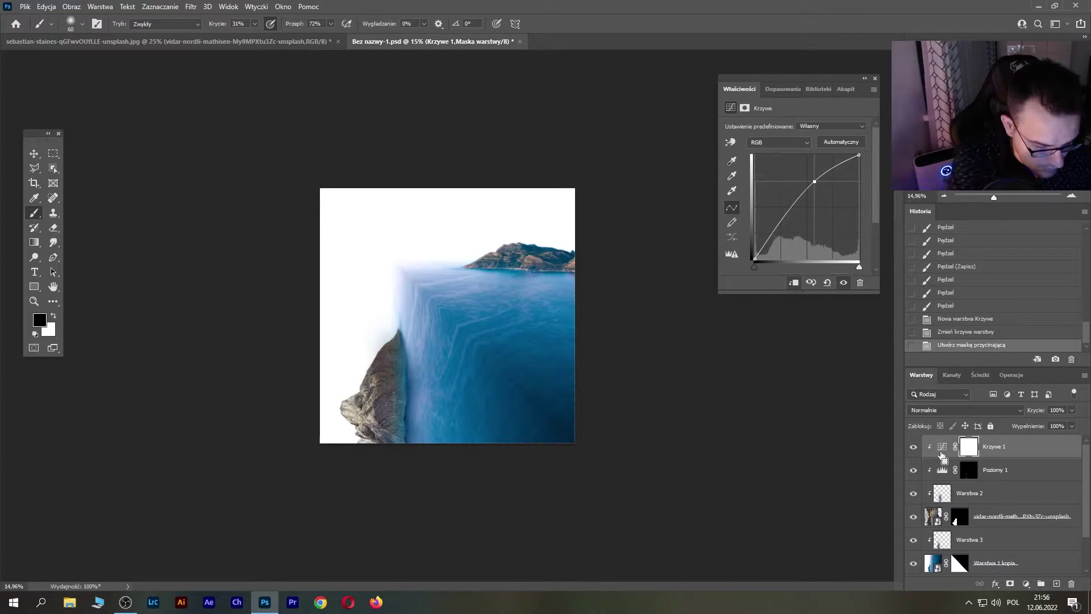
{"action": "key", "text": "ctrl+i"}
- Paint white on the Curves mask along the cliff edge and steepen the curve point
{"action": "key", "text": "x"}
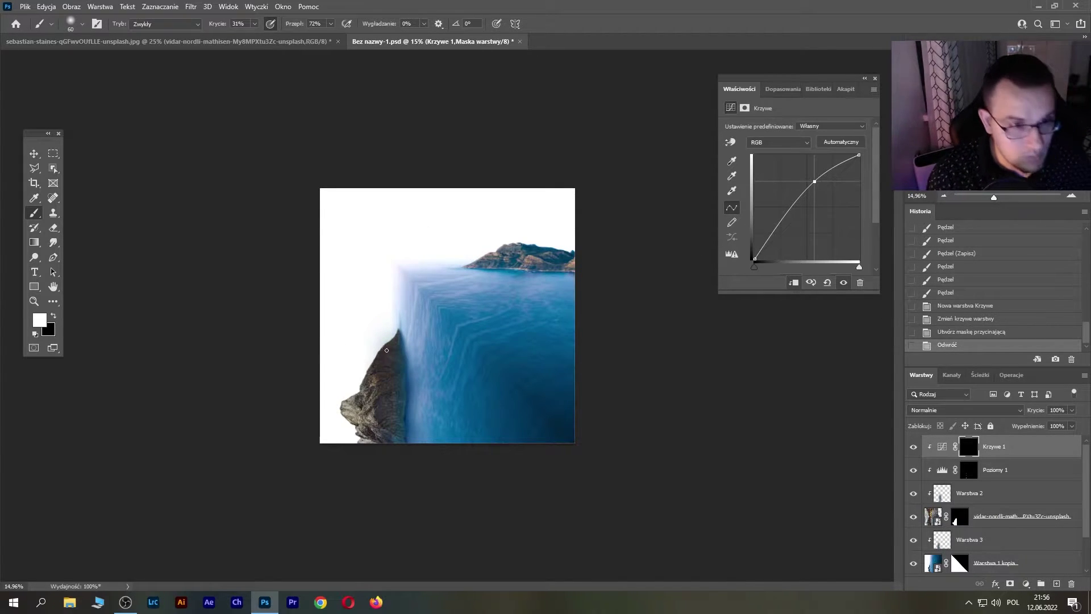
{"action": "key", "text": "bracketright"}
{"action": "key", "text": "bracketright"}
{"action": "key", "text": "bracketright"}
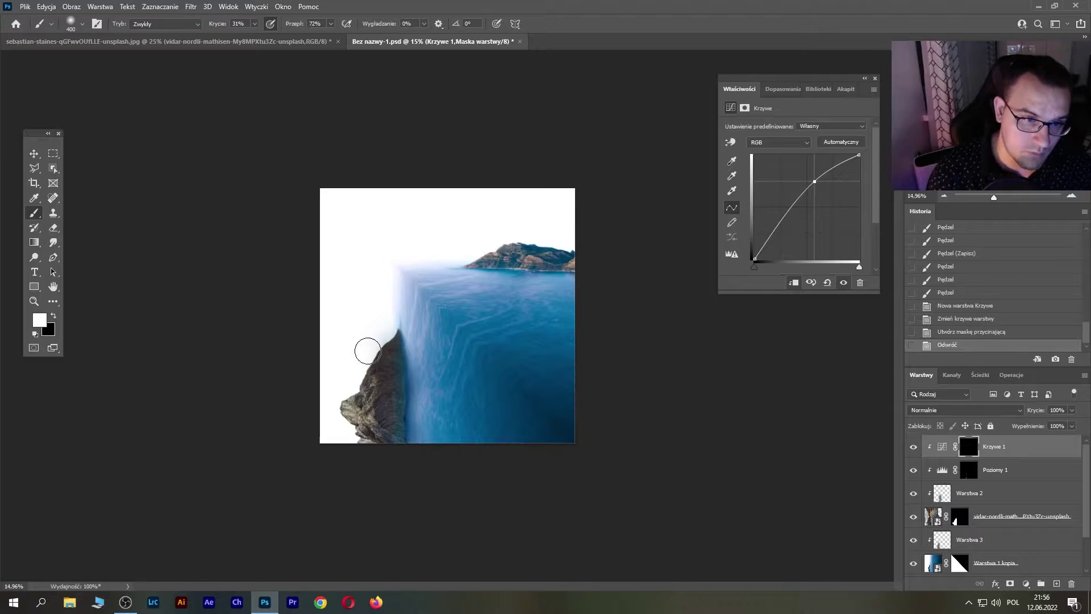
{"action": "left_click_drag", "start_coordinate": [365, 353], "coordinate": [392, 333]}
{"action": "left_click_drag", "start_coordinate": [329, 433], "coordinate": [333, 421]}
{"action": "mouse_move", "coordinate": [375, 341]}
{"action": "left_mouse_down"}
{"action": "mouse_move", "coordinate": [398, 325]}
{"action": "mouse_move", "coordinate": [368, 351]}
{"action": "left_mouse_up"}
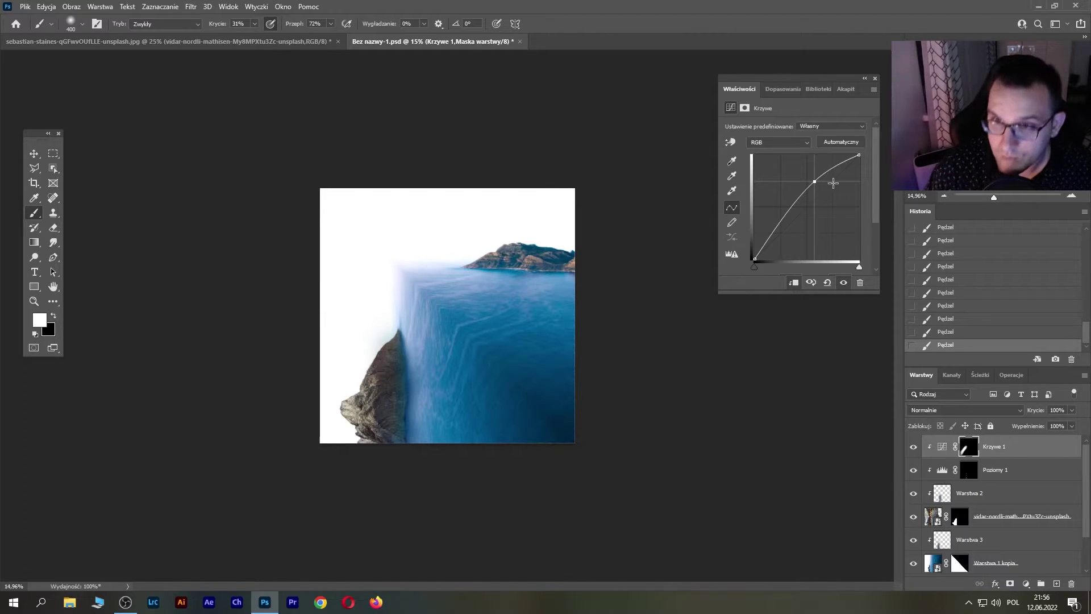
{"action": "left_click_drag", "start_coordinate": [815, 181], "coordinate": [809, 162]}
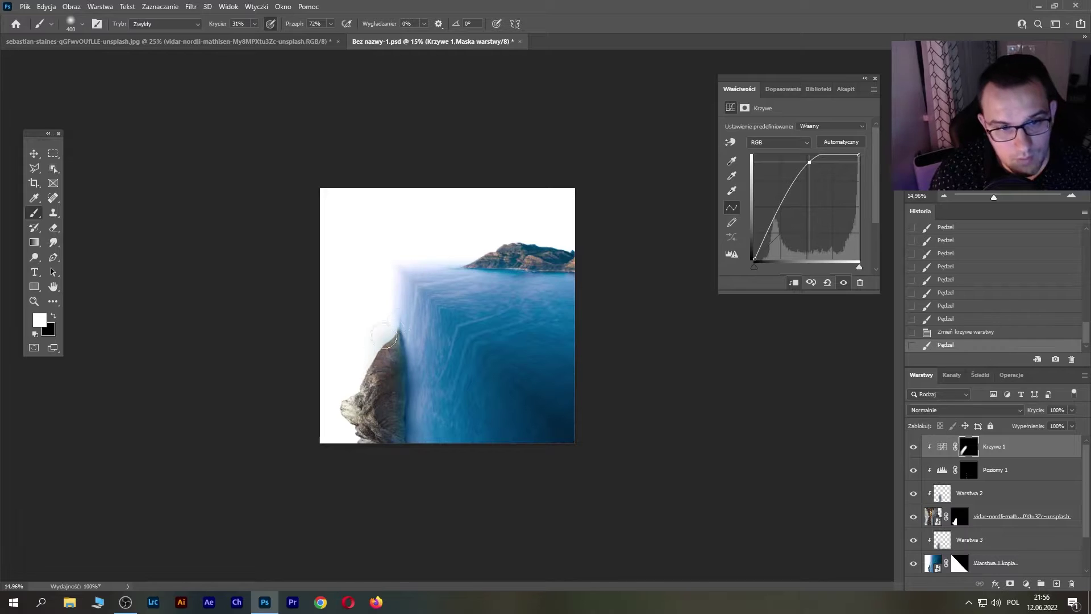
{"action": "left_click", "coordinate": [392, 335]}
{"action": "left_click_drag", "start_coordinate": [398, 335], "coordinate": [411, 330]}
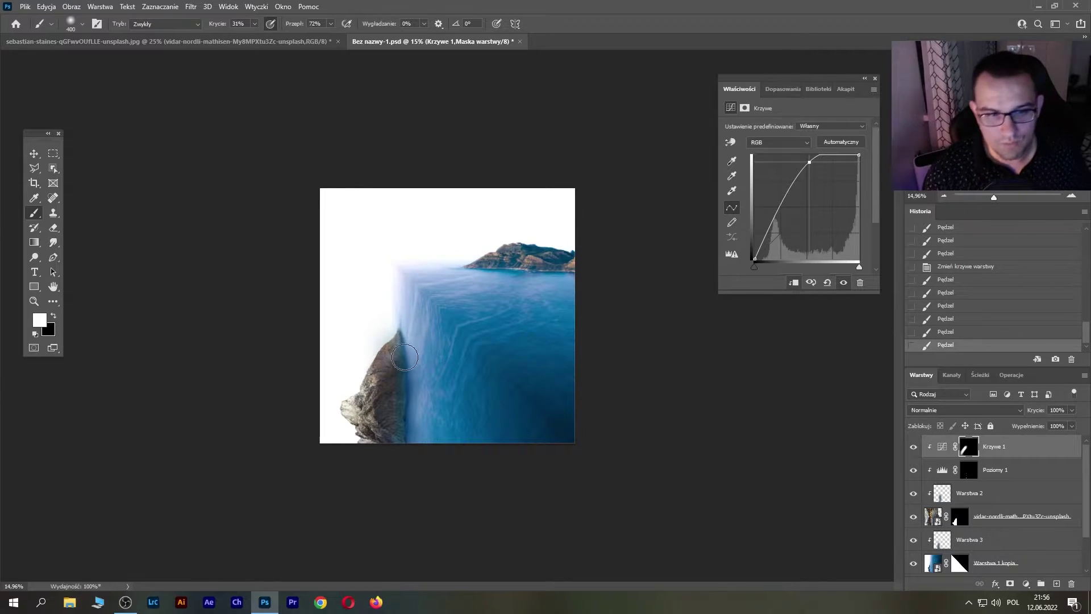
- Show the whale photo in the stock-photo document and drag it into the composite
{"action": "left_click", "coordinate": [262, 41]}
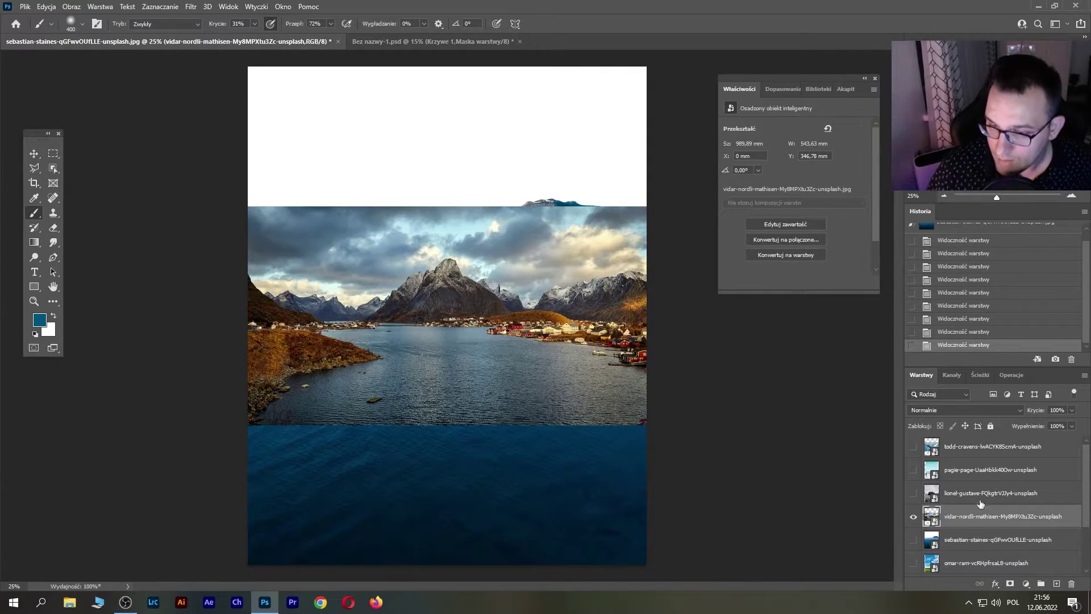
{"action": "left_click", "coordinate": [914, 470]}
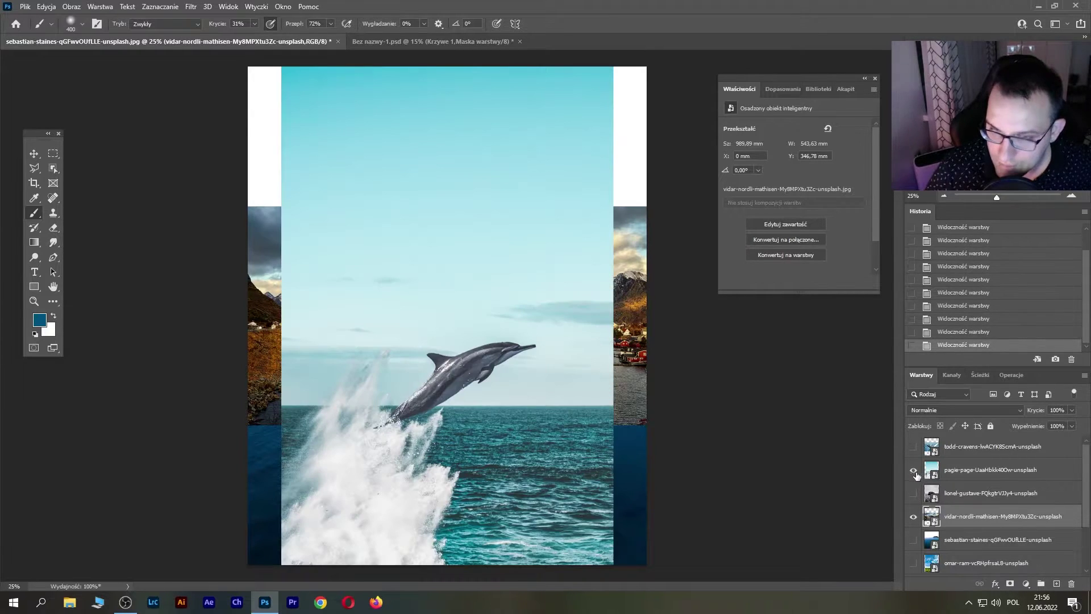
{"action": "left_click", "coordinate": [914, 470]}
{"action": "left_click", "coordinate": [914, 447]}
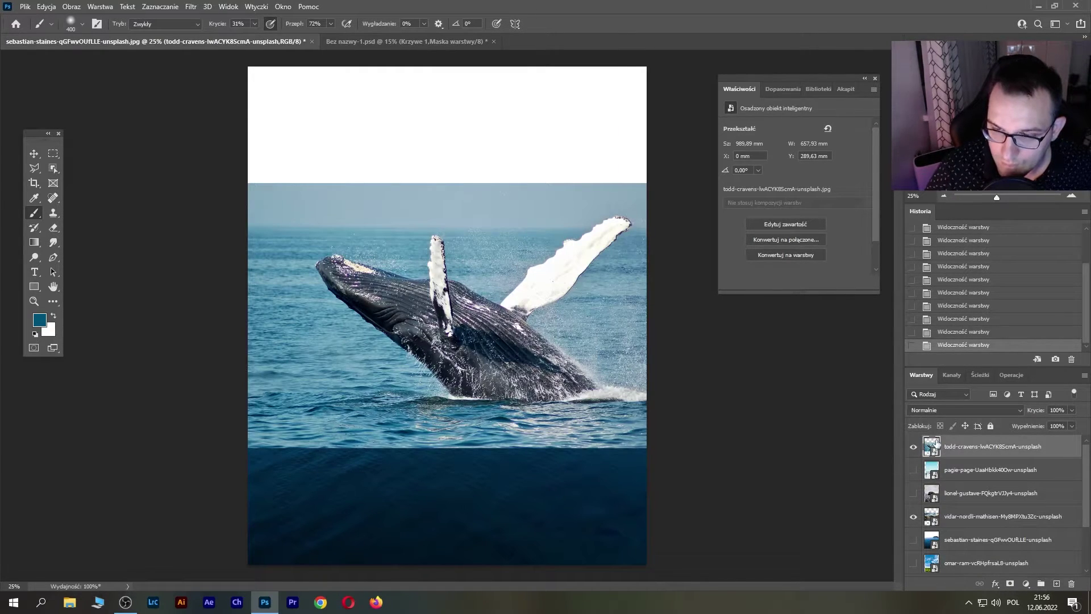
{"action": "key", "text": "v"}
{"action": "mouse_move", "coordinate": [429, 245]}
{"action": "left_mouse_down"}
{"action": "mouse_move", "coordinate": [387, 198]}
{"action": "mouse_move", "coordinate": [523, 358]}
{"action": "left_mouse_up"}
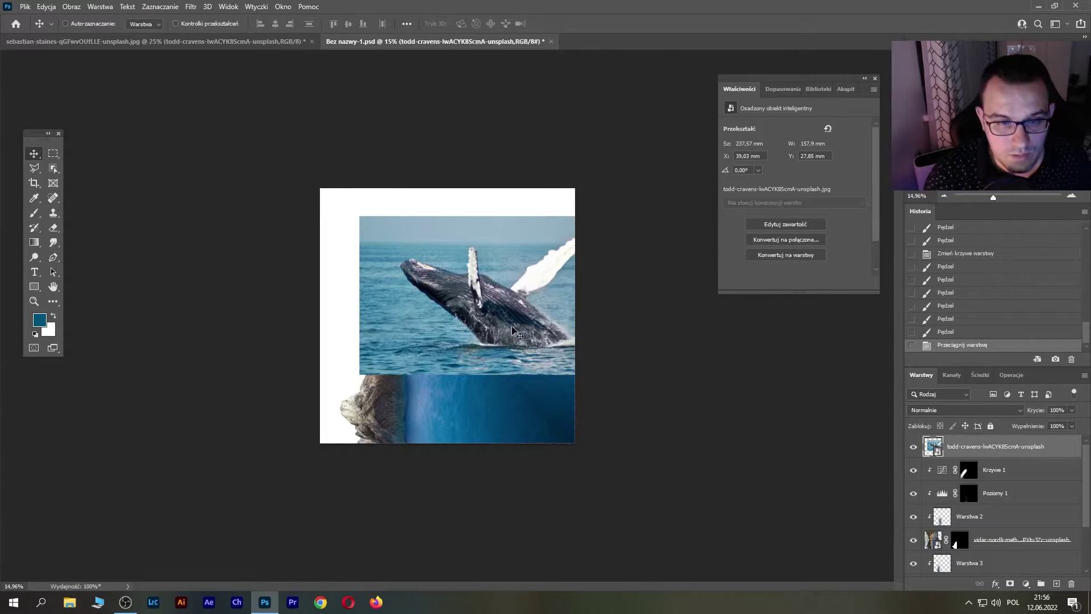
- Shrink the whale photo onto the ocean and return to the stock-photo document
{"action": "key", "text": "ctrl+t"}
{"action": "mouse_move", "coordinate": [598, 217]}
{"action": "left_mouse_down"}
{"action": "mouse_move", "coordinate": [414, 337]}
{"action": "mouse_move", "coordinate": [501, 357]}
{"action": "mouse_move", "coordinate": [481, 327]}
{"action": "mouse_move", "coordinate": [488, 348]}
{"action": "left_mouse_up"}
{"action": "key", "text": "Return"}
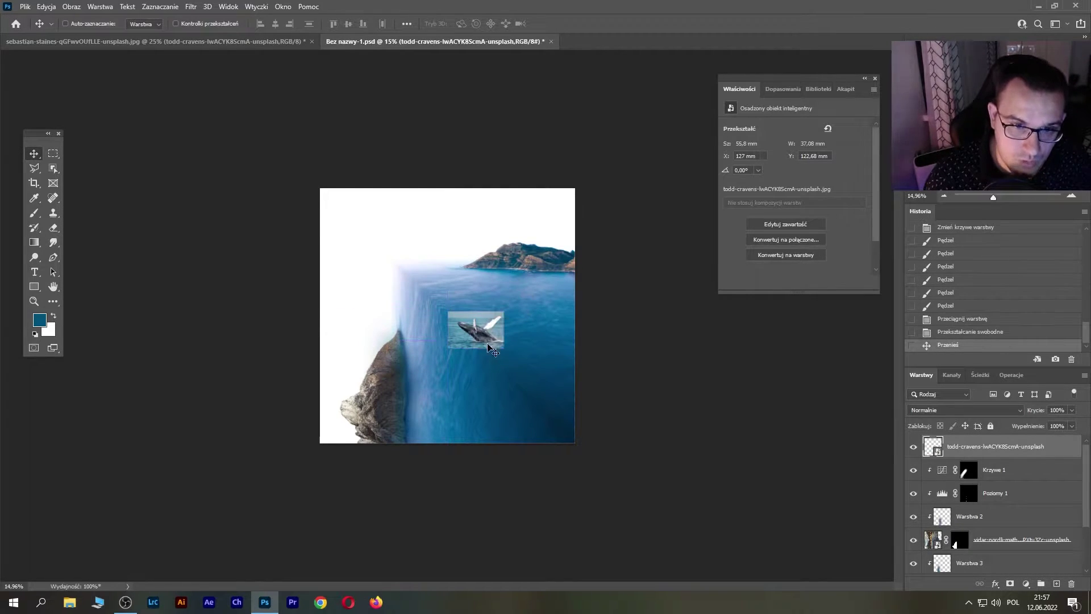
{"action": "key", "text": "ctrl+Tab"}
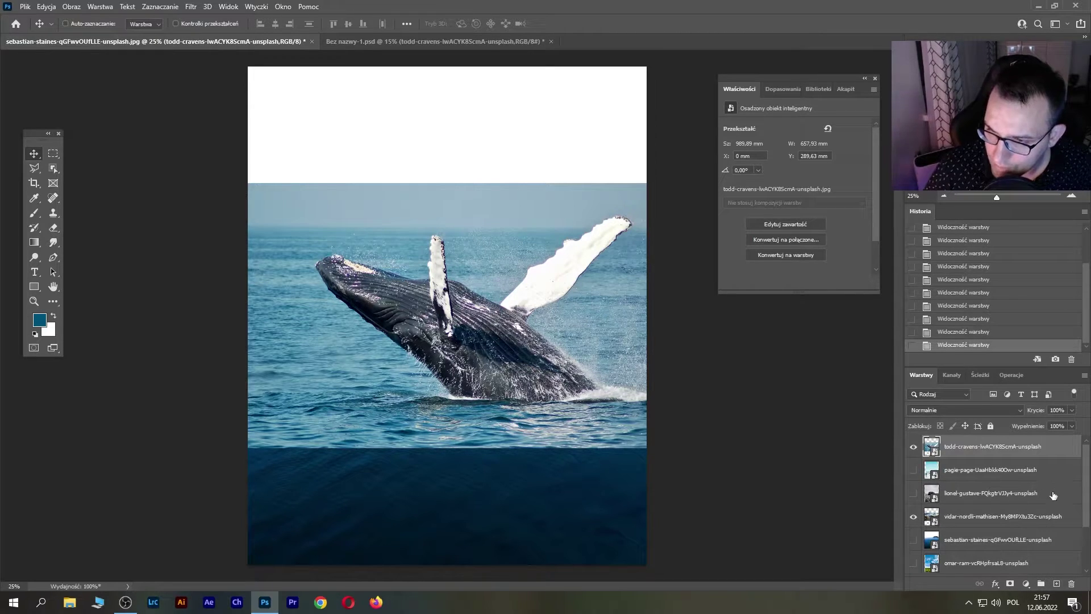
- Show the sky-and-grass, boats and ship photos and bring all three into the composite
{"action": "left_click_drag", "start_coordinate": [1087, 490], "coordinate": [1079, 541]}
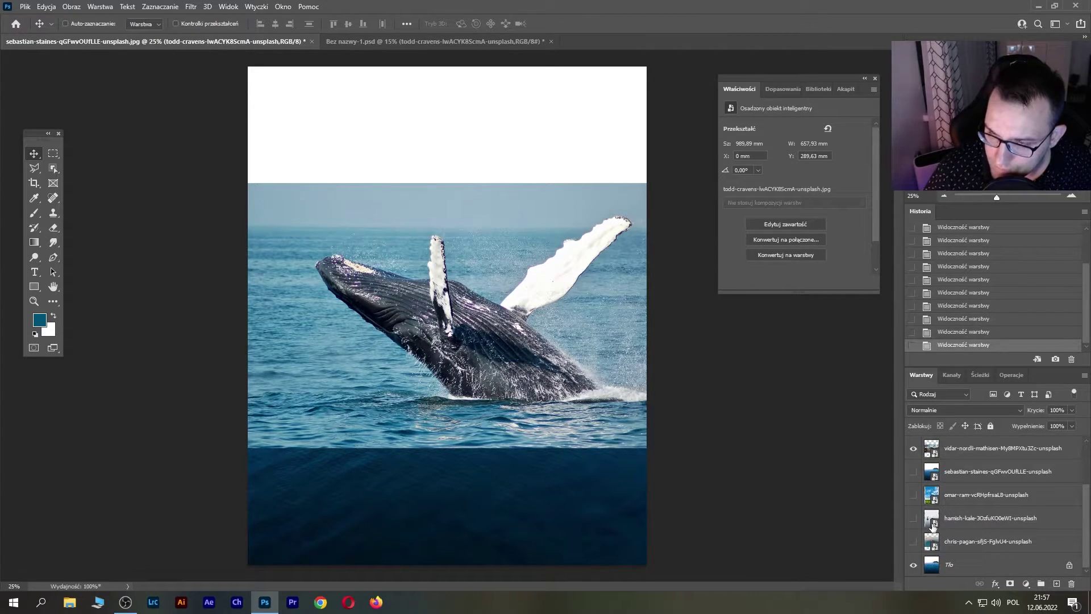
{"action": "left_click", "coordinate": [914, 541]}
{"action": "left_click", "coordinate": [969, 541]}
{"action": "left_click", "coordinate": [972, 518], "text": "ctrl"}
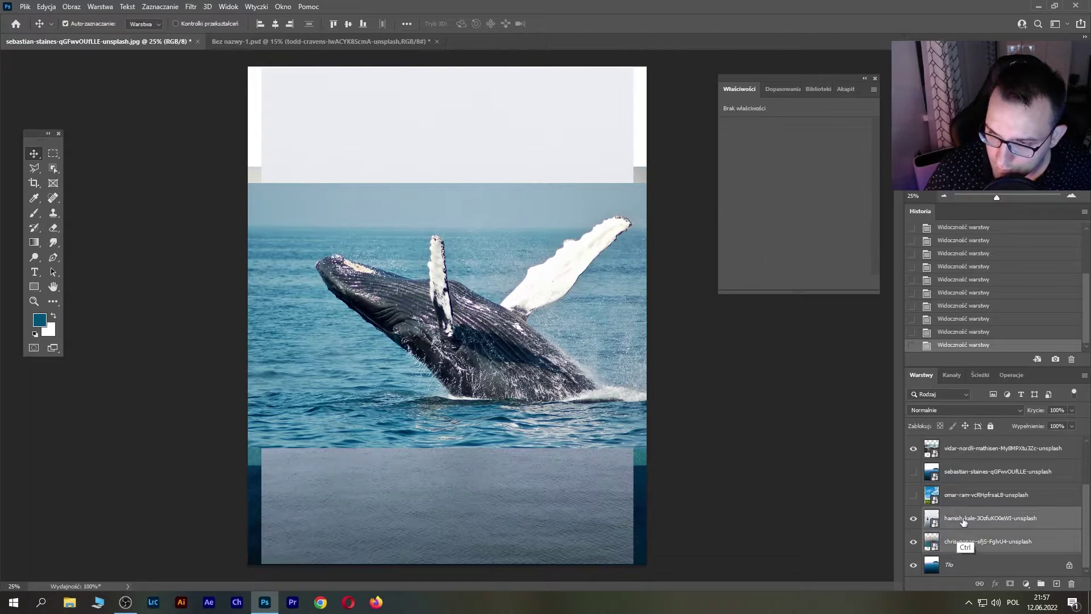
{"action": "left_click", "coordinate": [913, 497]}
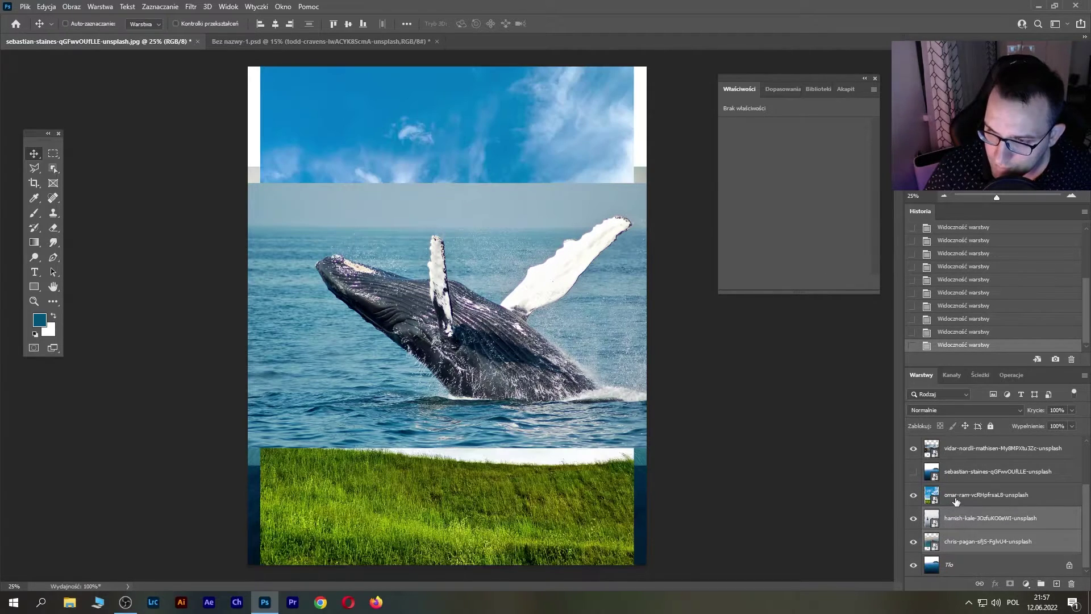
{"action": "left_click", "coordinate": [957, 504], "text": "ctrl"}
{"action": "mouse_move", "coordinate": [492, 327]}
{"action": "left_mouse_down"}
{"action": "mouse_move", "coordinate": [511, 503]}
{"action": "mouse_move", "coordinate": [514, 330]}
{"action": "left_mouse_up"}
- Scale the sky-and-grass photo to about half size and move it up and right
{"action": "key", "text": "ctrl+t"}
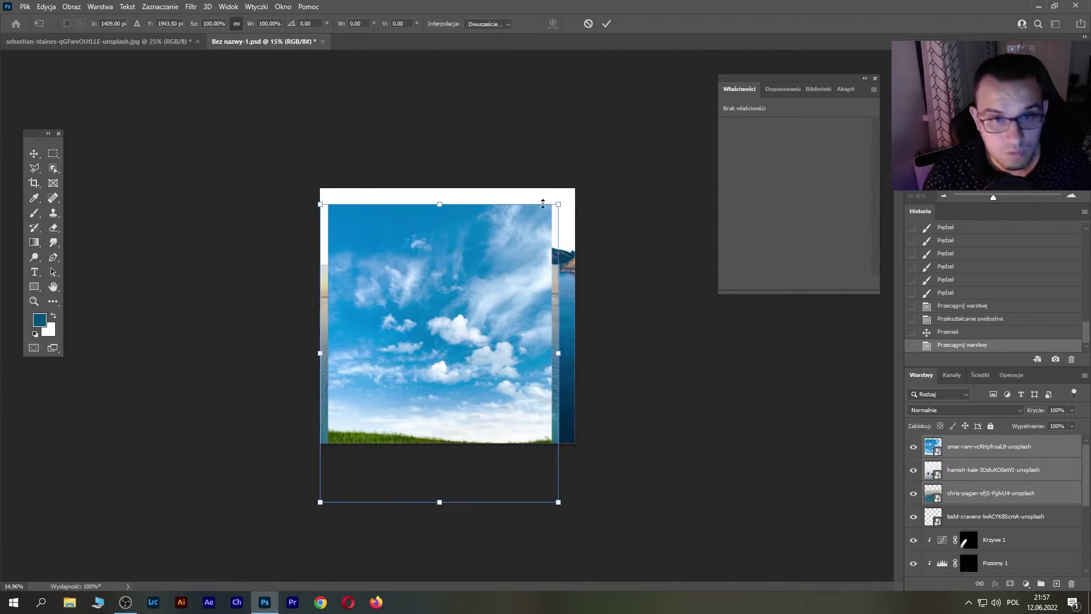
{"action": "left_click_drag", "start_coordinate": [560, 202], "coordinate": [453, 340]}
{"action": "key", "text": "Return"}
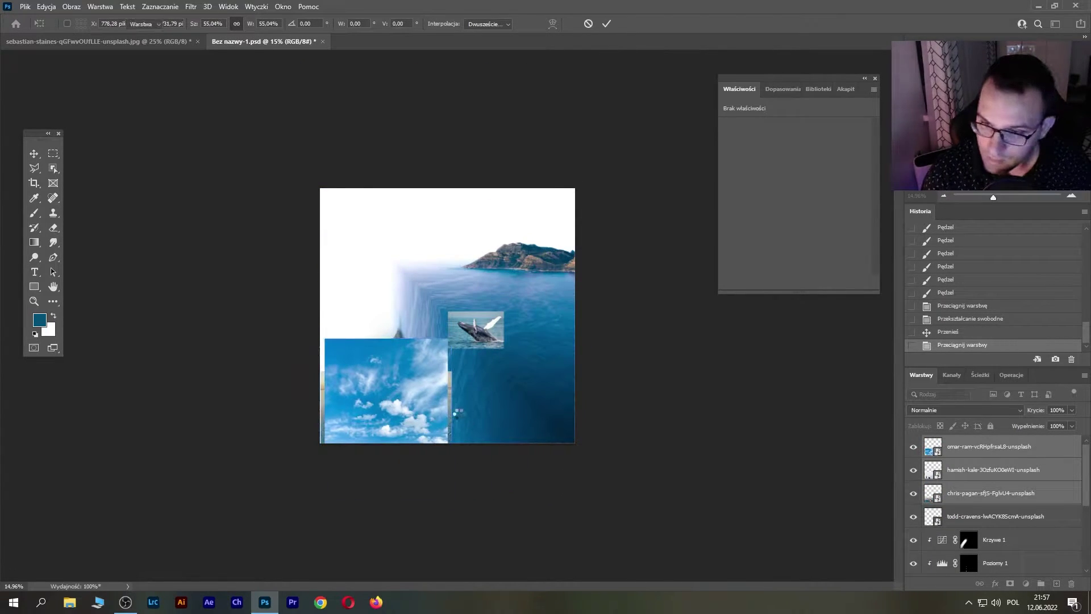
{"action": "left_click_drag", "start_coordinate": [416, 397], "coordinate": [443, 275]}
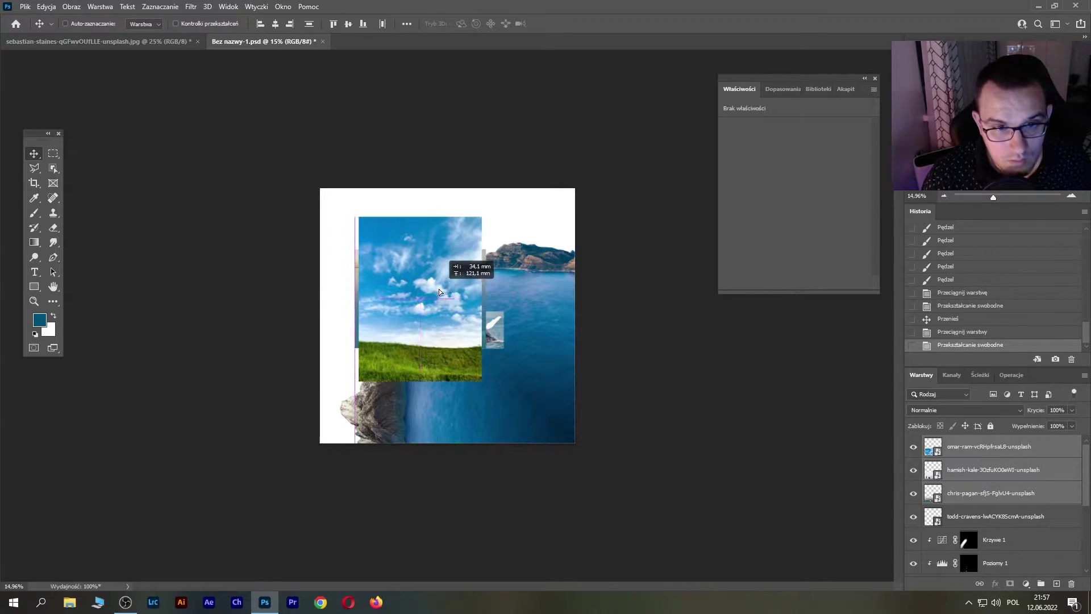
- Hide the sky and boats photos and move the ship photo to the lower right
{"action": "left_click", "coordinate": [913, 446]}
{"action": "left_click", "coordinate": [913, 469]}
{"action": "left_click", "coordinate": [932, 493]}
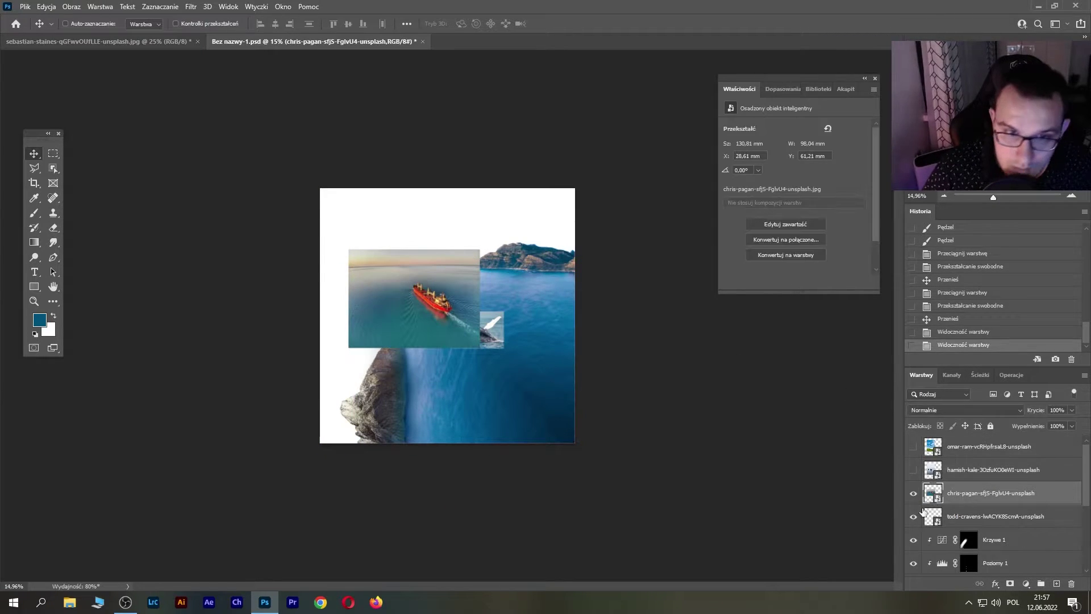
{"action": "left_click_drag", "start_coordinate": [425, 315], "coordinate": [532, 356]}
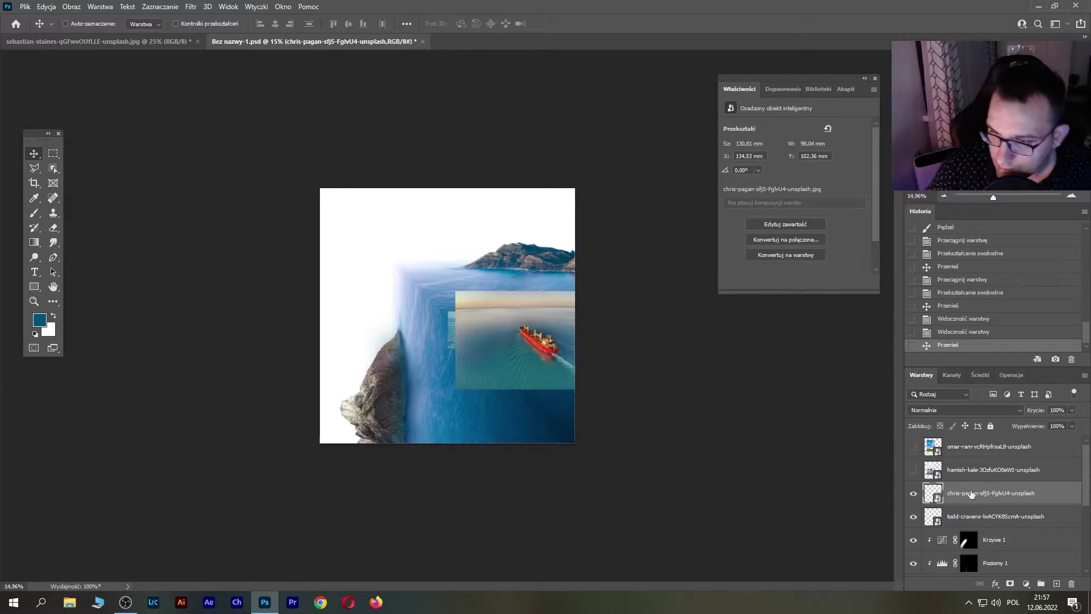
- Shrink the boats photo and place it near the island
{"action": "left_click", "coordinate": [965, 472]}
{"action": "left_click", "coordinate": [914, 470]}
{"action": "key", "text": "ctrl+t"}
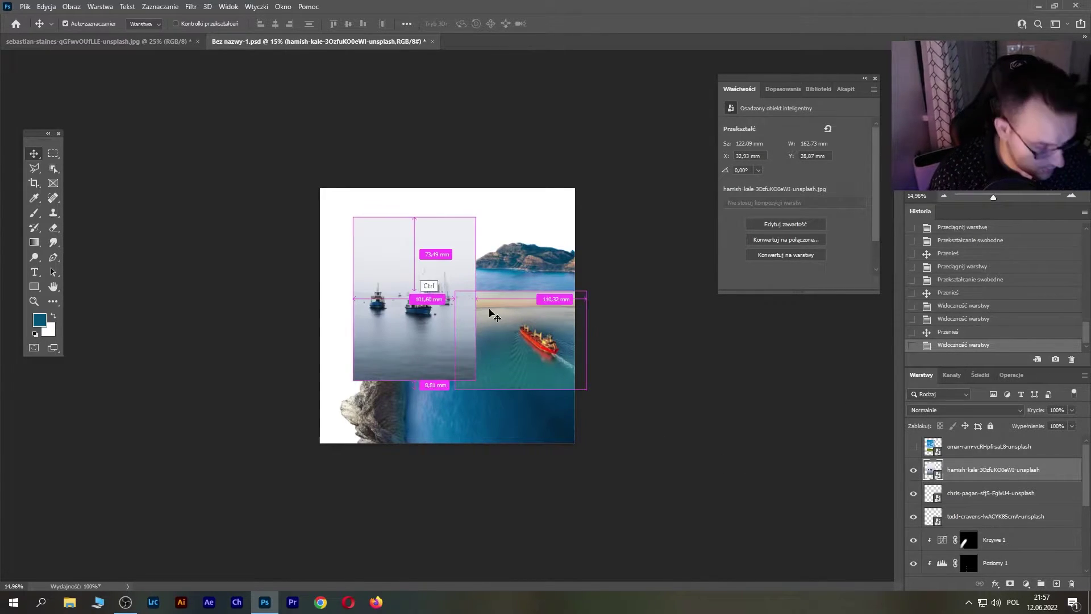
{"action": "mouse_move", "coordinate": [479, 215]}
{"action": "left_mouse_down"}
{"action": "mouse_move", "coordinate": [423, 307]}
{"action": "mouse_move", "coordinate": [447, 262]}
{"action": "left_mouse_up"}
{"action": "key", "text": "Return"}
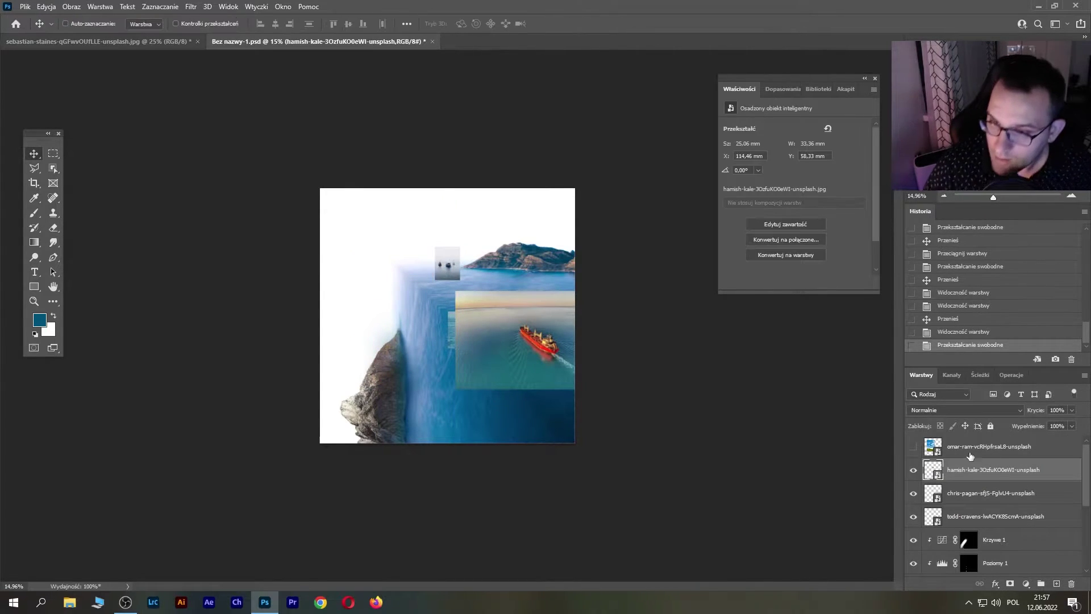
- Show the sky-and-grass photo again and move its layer lower in the stack
{"action": "left_click", "coordinate": [913, 446]}
{"action": "left_click", "coordinate": [966, 446]}
{"action": "mouse_move", "coordinate": [973, 461]}
{"action": "left_mouse_down"}
{"action": "mouse_move", "coordinate": [997, 514]}
{"action": "mouse_move", "coordinate": [1009, 444]}
{"action": "left_mouse_up"}
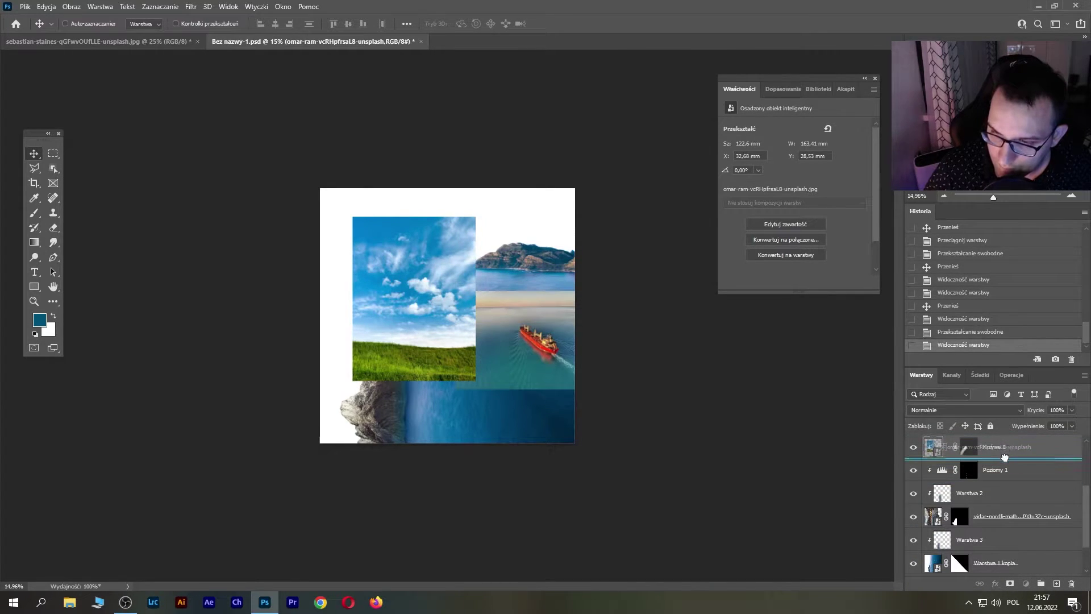
- Put the sky photo below the cliff and enlarge and tilt it about -5.6° to fill the canvas, ready for blending
{"action": "mouse_move", "coordinate": [1010, 446]}
{"action": "left_mouse_down"}
{"action": "mouse_move", "coordinate": [988, 520]}
{"action": "mouse_move", "coordinate": [1015, 524]}
{"action": "left_mouse_up"}
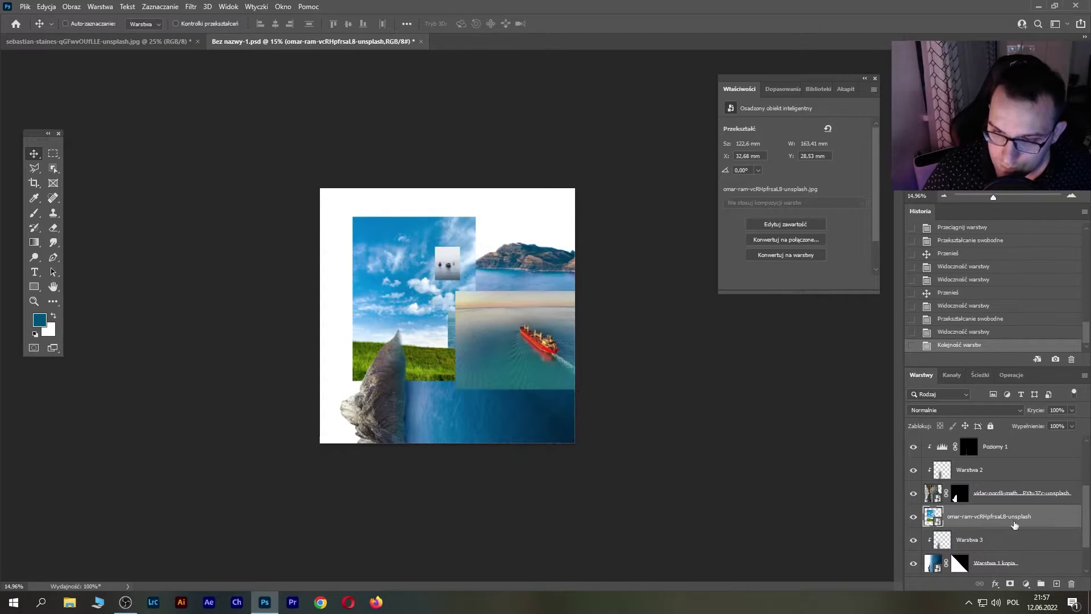
{"action": "key", "text": "ctrl+t"}
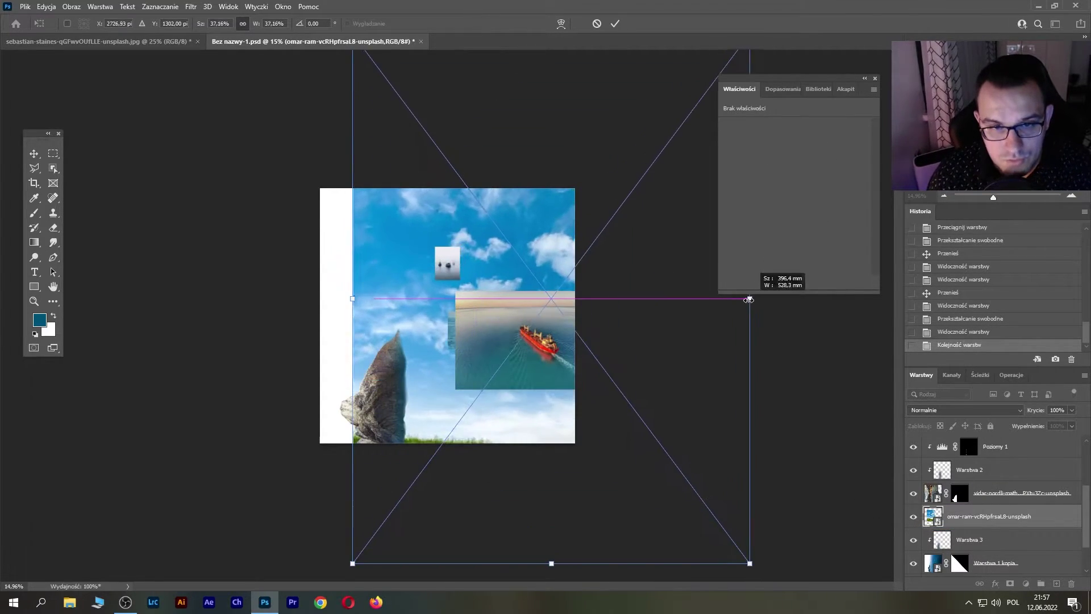
{"action": "left_click_drag", "start_coordinate": [475, 298], "coordinate": [748, 295]}
{"action": "left_click_drag", "start_coordinate": [600, 342], "coordinate": [509, 354]}
{"action": "left_click_drag", "start_coordinate": [689, 297], "coordinate": [684, 275]}
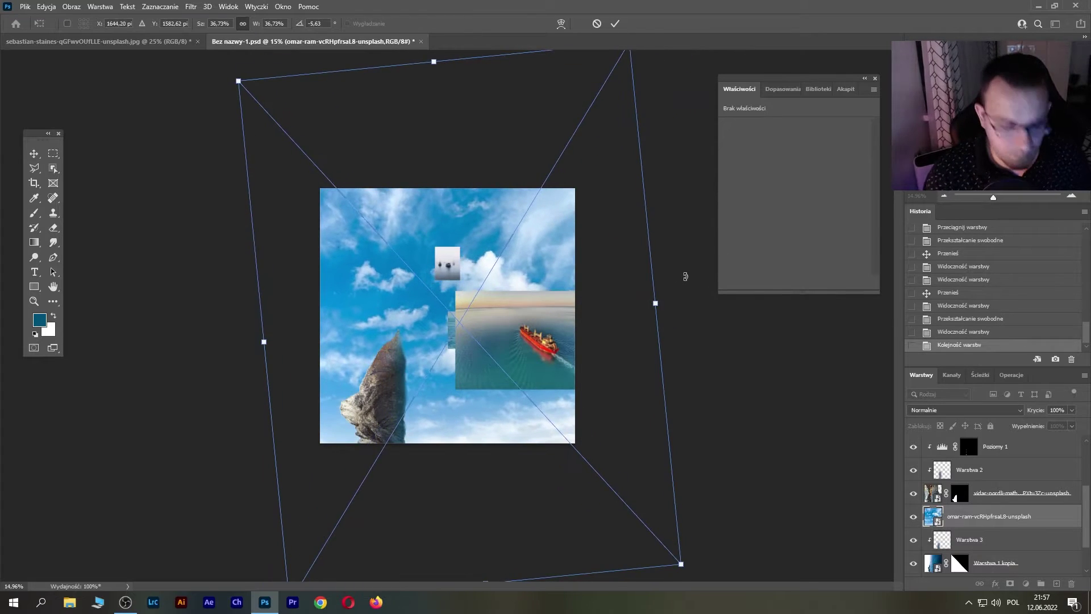
{"action": "key", "text": "Return"}
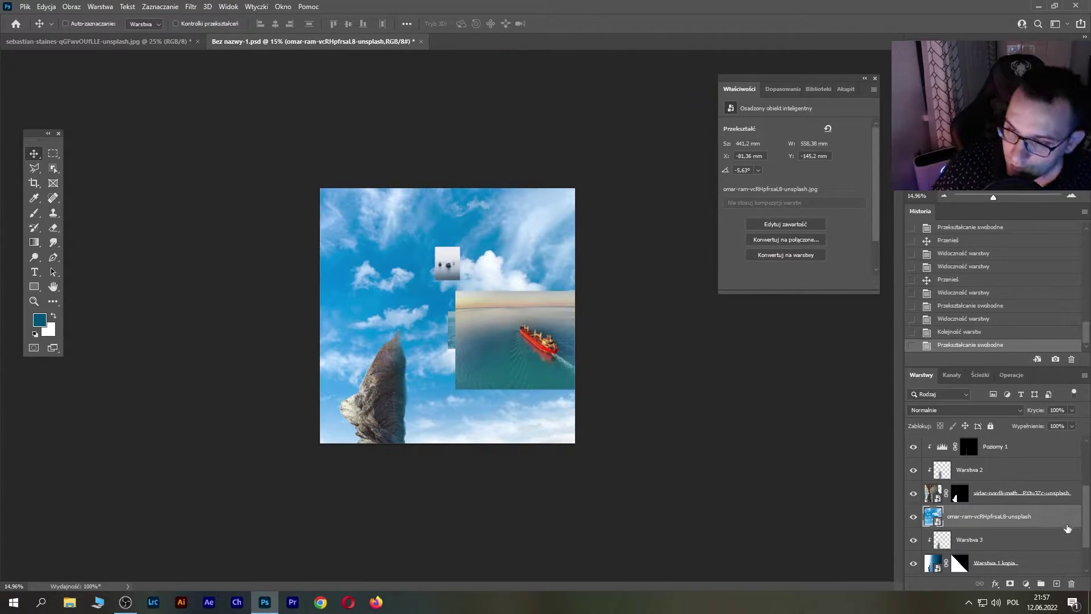
{"action": "double_click", "coordinate": [1023, 516]}
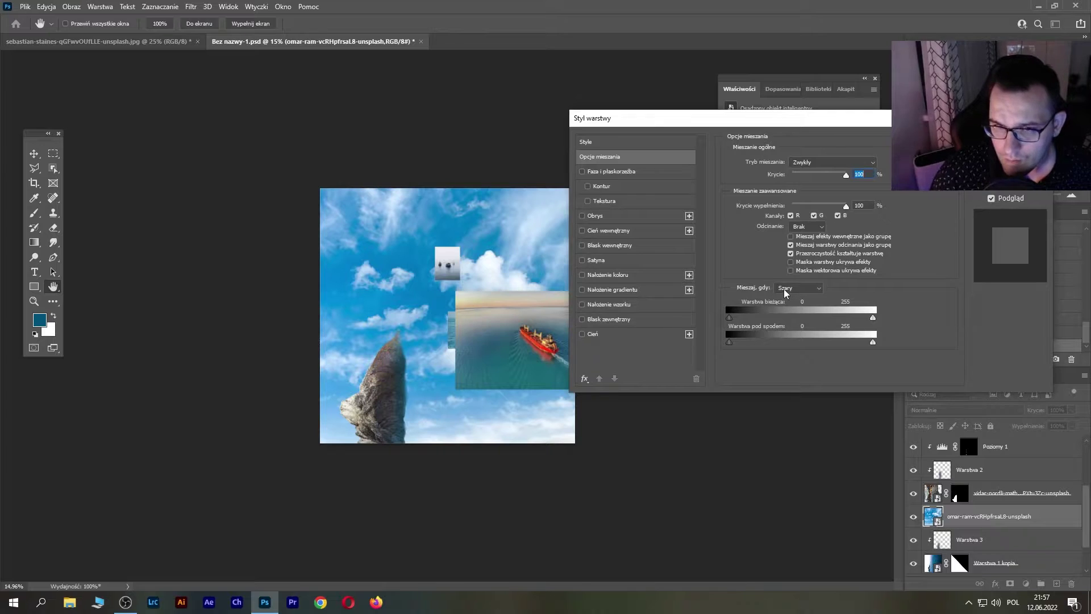
- Set Blend If to Blue and pull This Layer's white slider down to about 114
{"action": "left_click", "coordinate": [789, 289]}
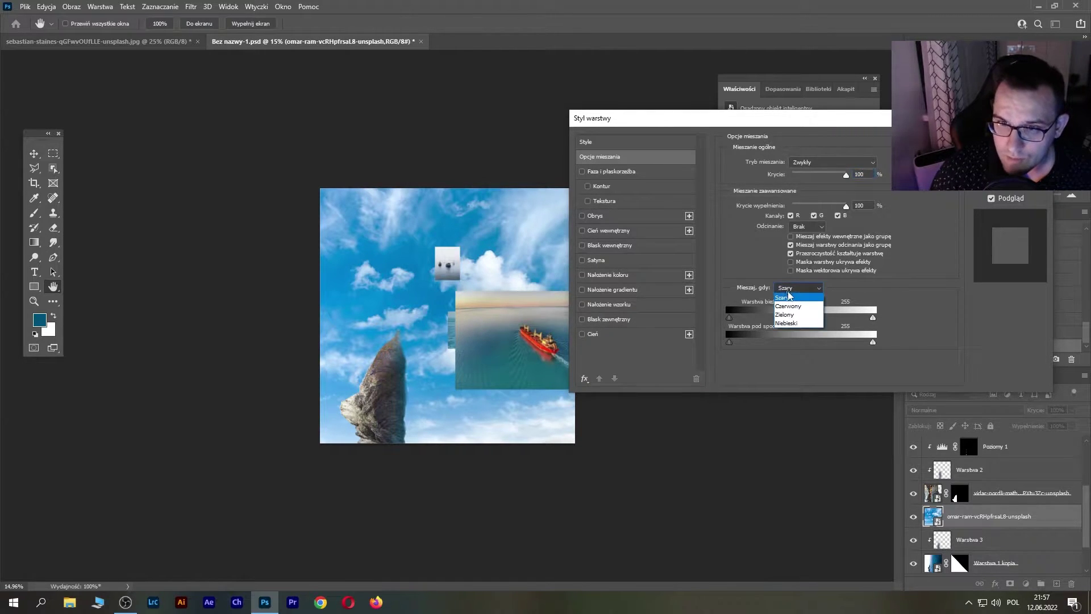
{"action": "left_click", "coordinate": [788, 324]}
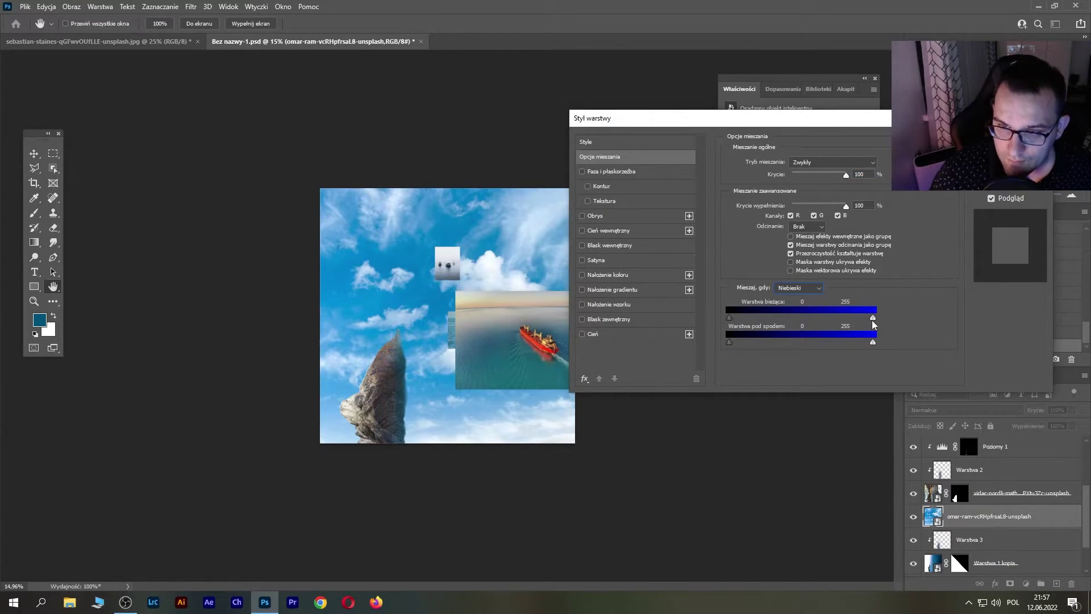
{"action": "mouse_move", "coordinate": [874, 320]}
{"action": "left_mouse_down", "text": "alt"}
{"action": "mouse_move", "coordinate": [782, 318]}
{"action": "mouse_move", "coordinate": [887, 316]}
{"action": "mouse_move", "coordinate": [762, 319]}
{"action": "left_mouse_up", "text": "alt"}
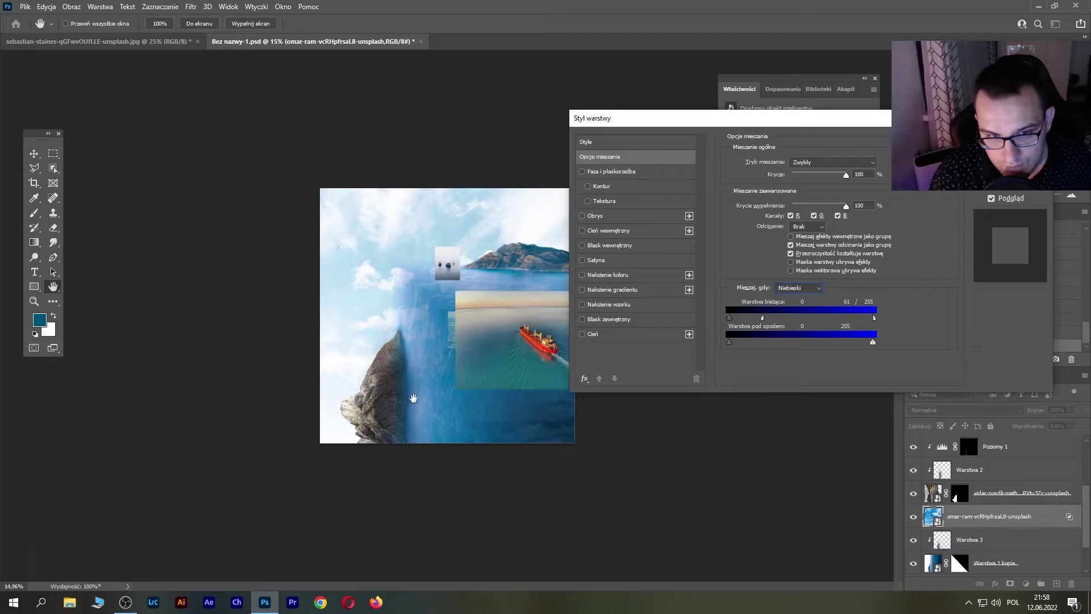
- Confirm the blending, then duplicate the sky layer and rotate the copy sharply
{"action": "key", "text": "Return"}
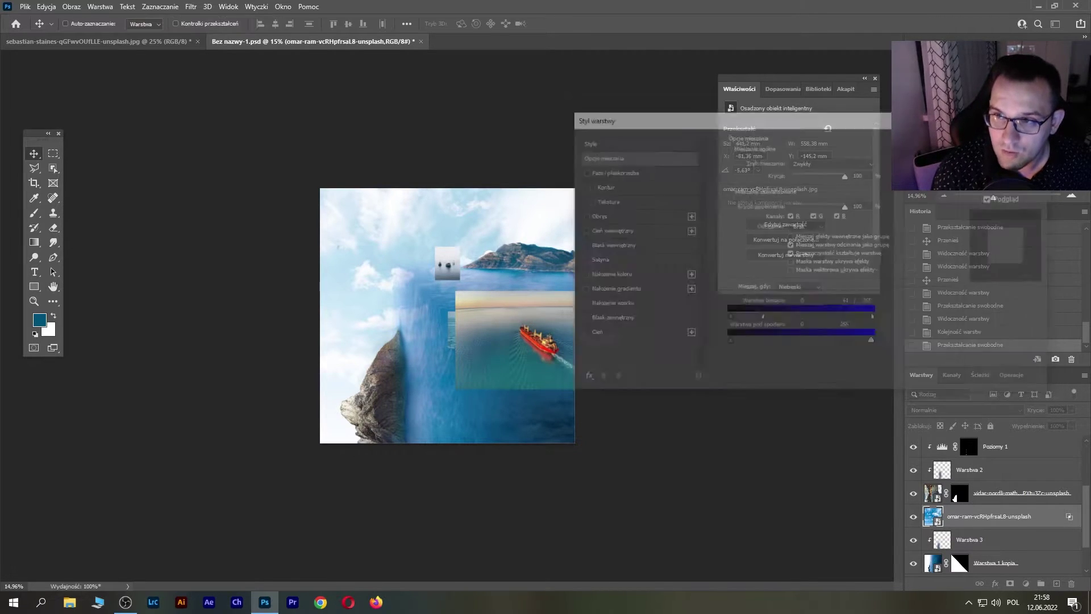
{"action": "key", "text": "ctrl"}
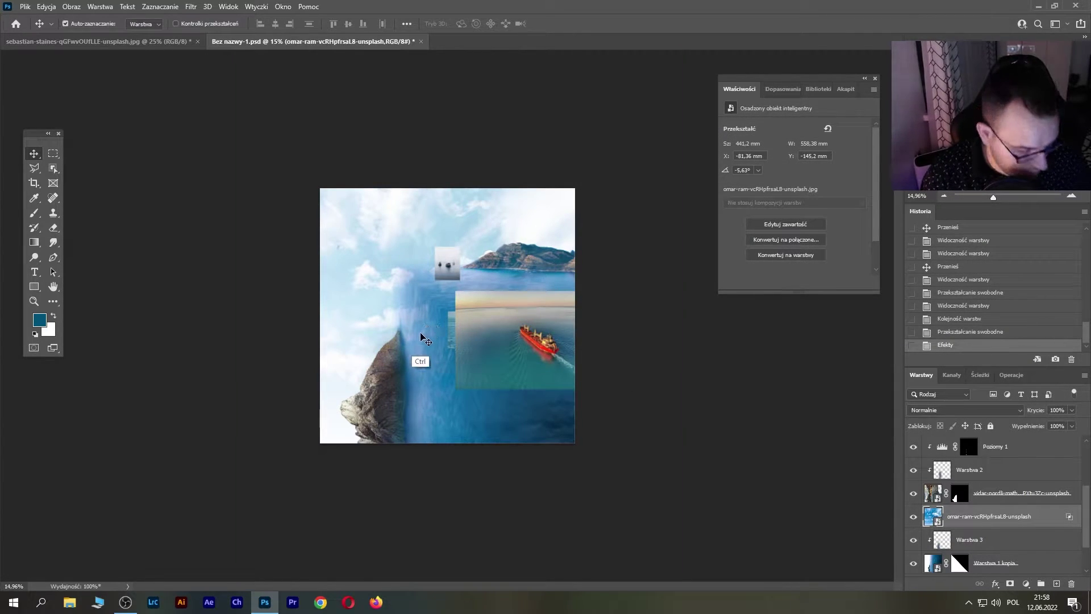
{"action": "key", "text": "ctrl+j"}
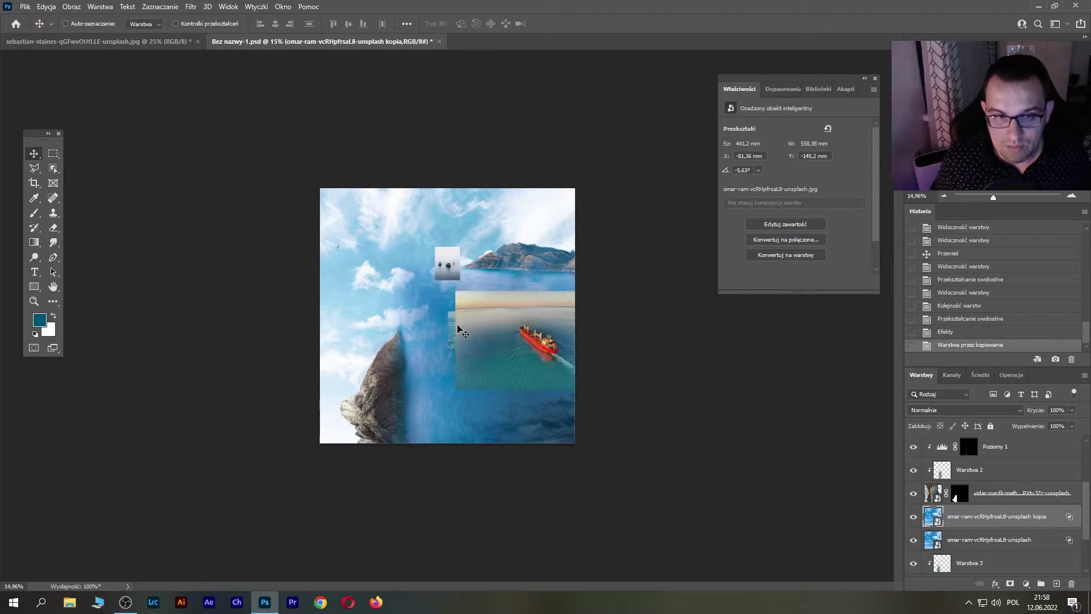
{"action": "key", "text": "ctrl+t"}
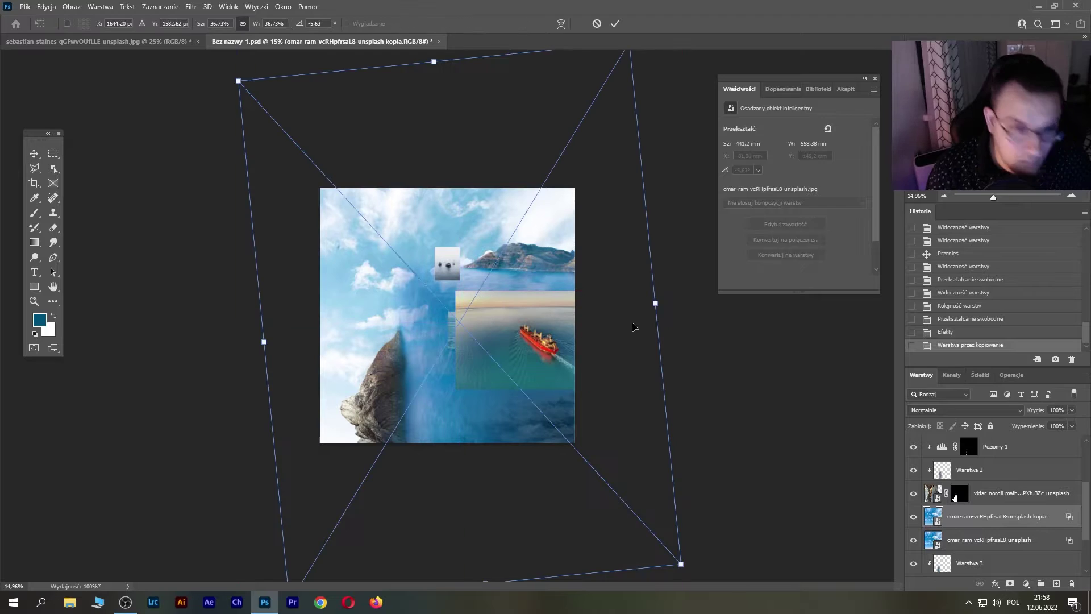
{"action": "mouse_move", "coordinate": [690, 307]}
{"action": "left_mouse_down"}
{"action": "mouse_move", "coordinate": [549, 143]}
{"action": "mouse_move", "coordinate": [475, 121]}
{"action": "mouse_move", "coordinate": [489, 135]}
{"action": "left_mouse_up"}
{"action": "key", "text": "Return"}
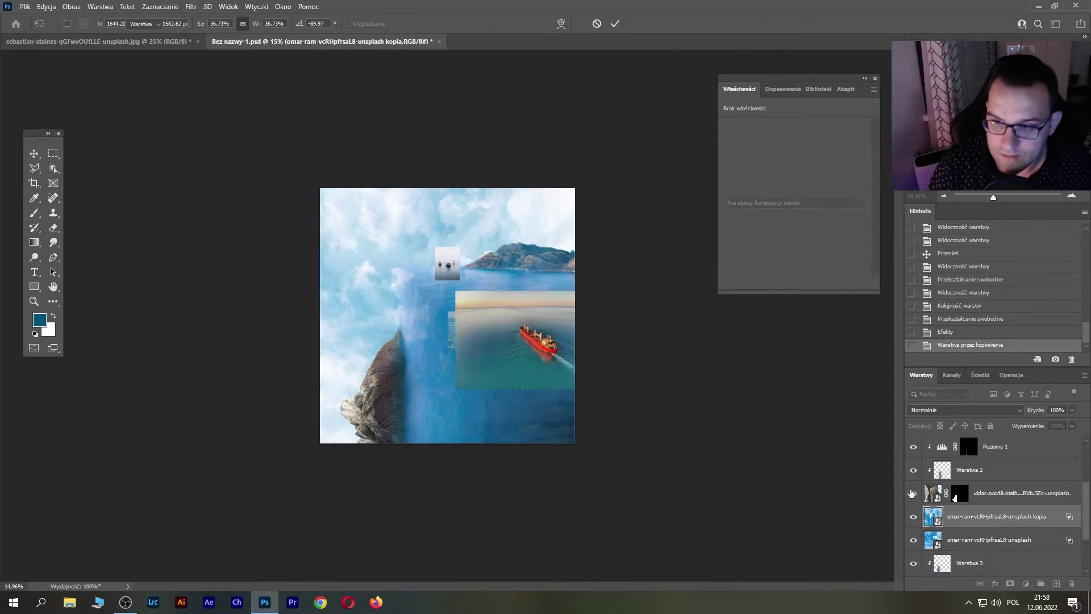
- Hide the rotated sky copy and add a blank layer mask to the original sky layer
{"action": "left_click", "coordinate": [933, 537]}
{"action": "left_click", "coordinate": [914, 516]}
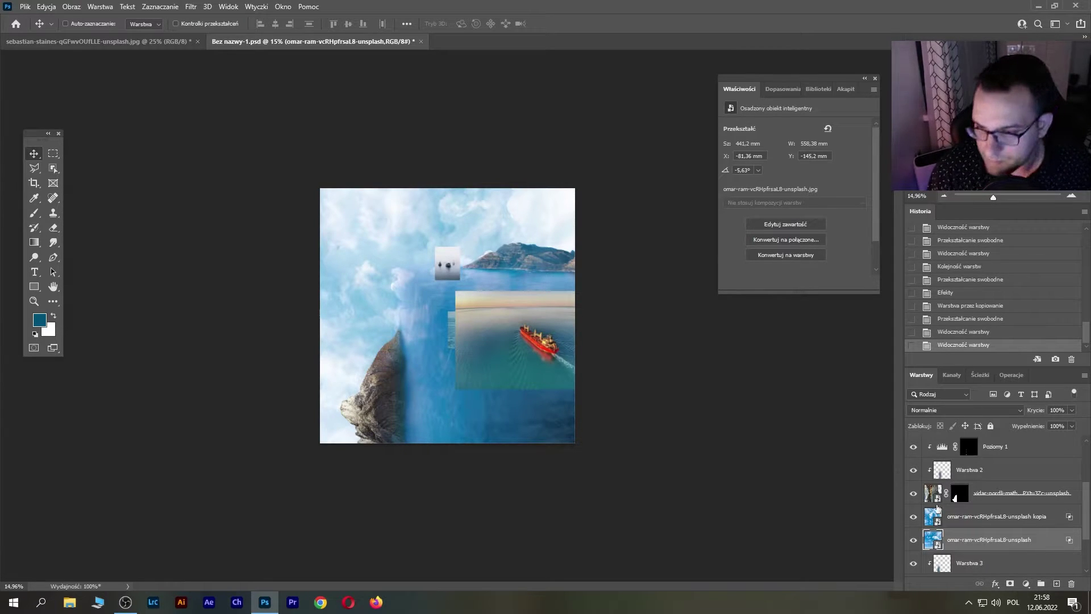
{"action": "left_click", "coordinate": [914, 517]}
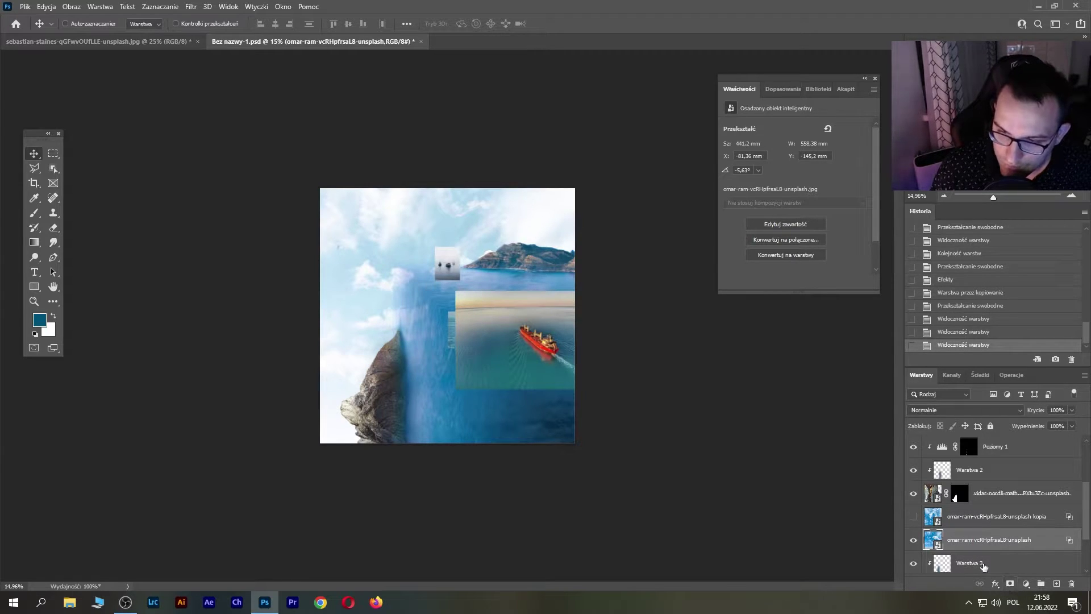
{"action": "left_click", "coordinate": [1010, 584]}
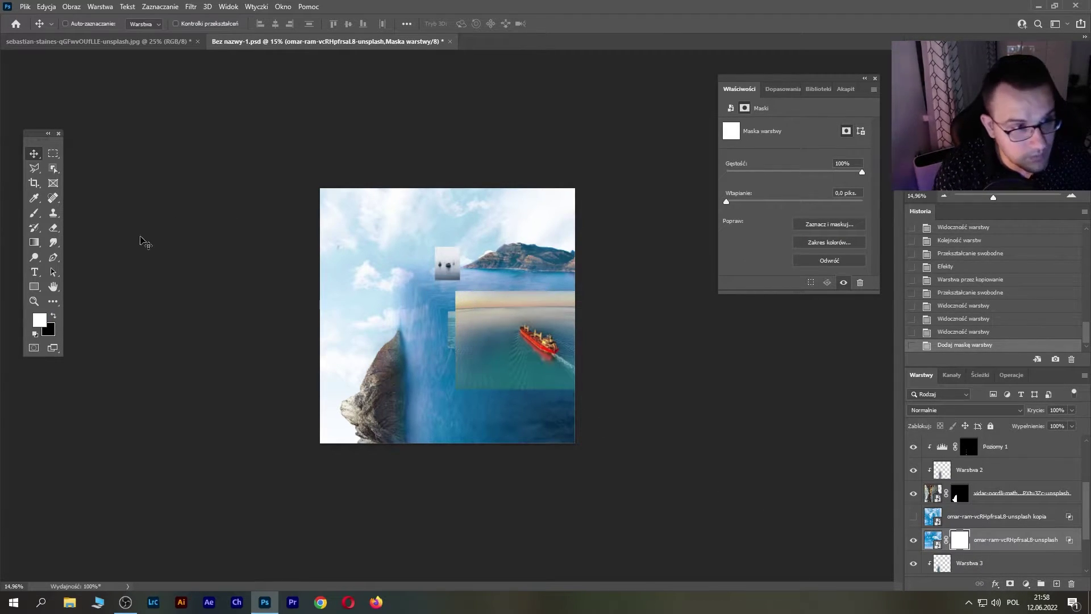
- Paint black at full opacity on the sky mask along the water wall's left edge
{"action": "key", "text": "b"}
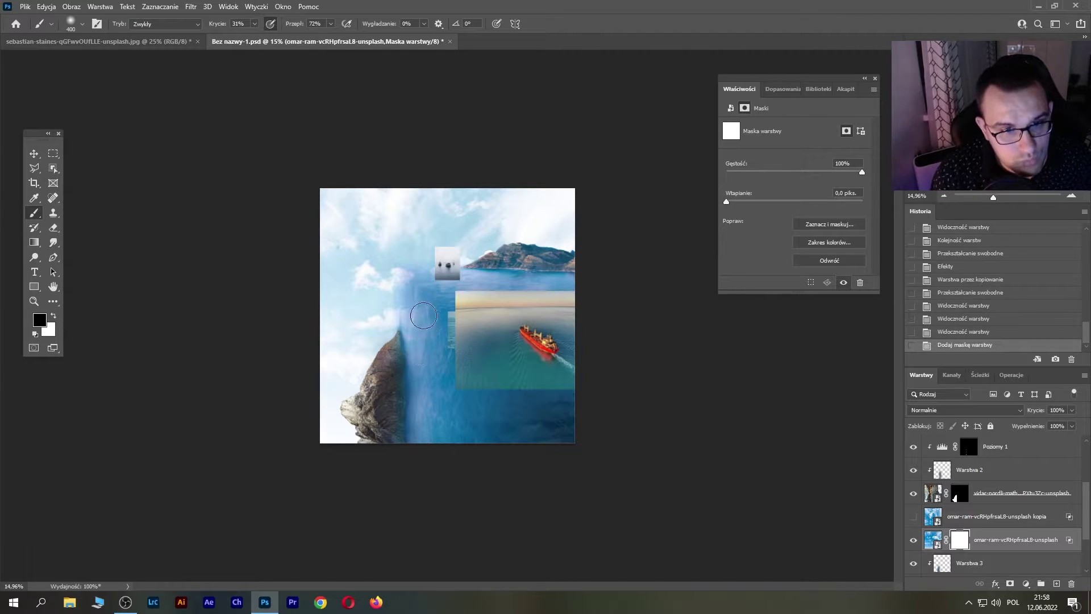
{"action": "left_click_drag", "start_coordinate": [424, 314], "coordinate": [421, 357]}
{"action": "left_click_drag", "start_coordinate": [255, 25], "coordinate": [280, 40]}
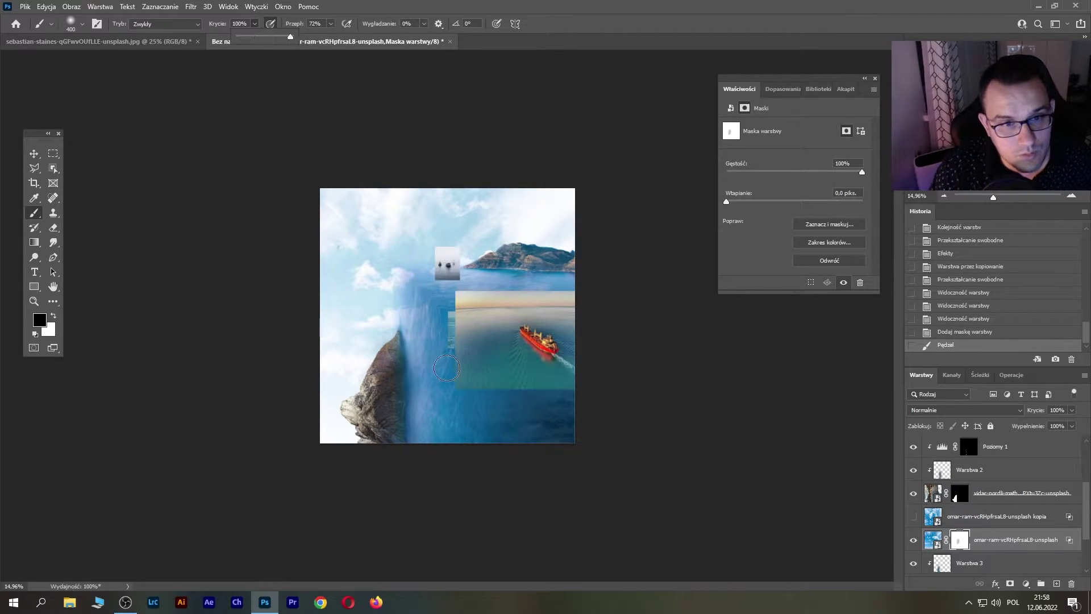
{"action": "mouse_move", "coordinate": [438, 403]}
{"action": "left_mouse_down"}
{"action": "mouse_move", "coordinate": [441, 344]}
{"action": "mouse_move", "coordinate": [455, 358]}
{"action": "left_mouse_up"}
{"action": "left_click_drag", "start_coordinate": [492, 457], "coordinate": [493, 401]}
{"action": "left_click_drag", "start_coordinate": [463, 434], "coordinate": [449, 420]}
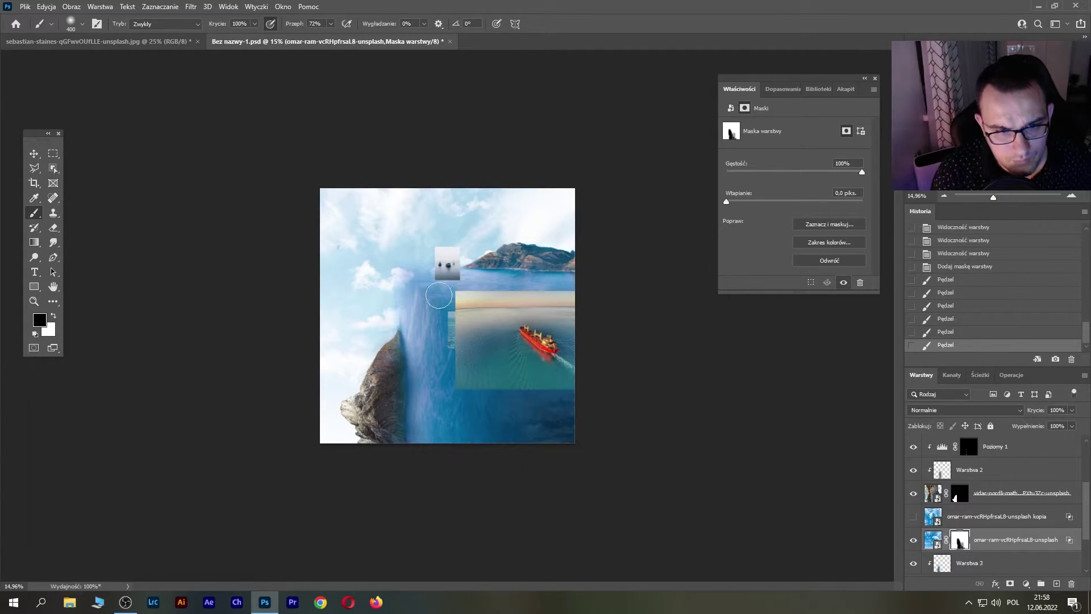
{"action": "left_click", "coordinate": [526, 303]}
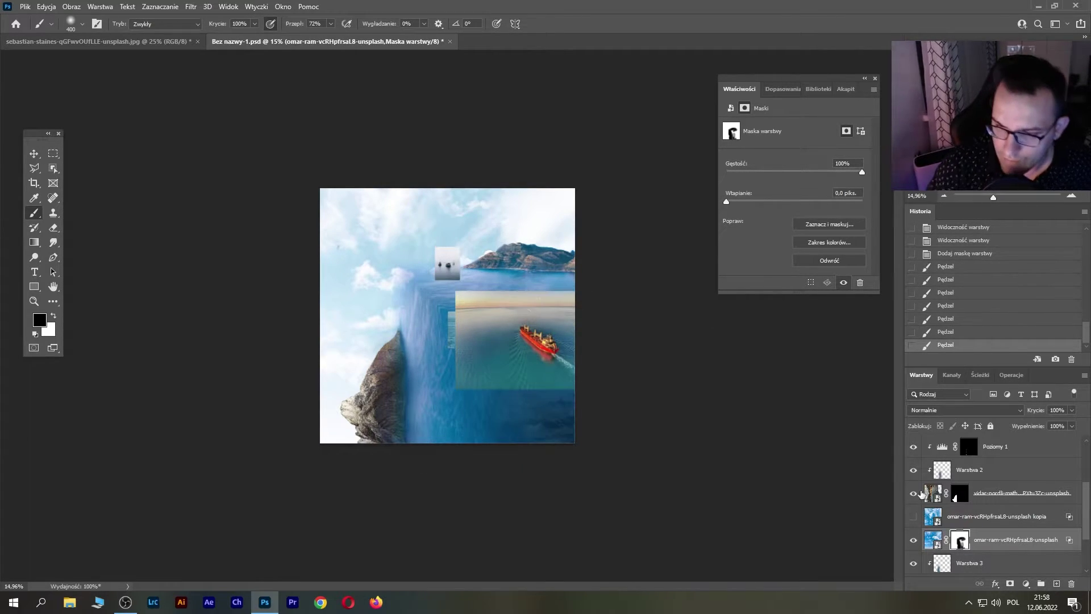
- Show the rotated sky copy and give it a blank layer mask
{"action": "left_click", "coordinate": [914, 520]}
{"action": "left_click", "coordinate": [914, 518]}
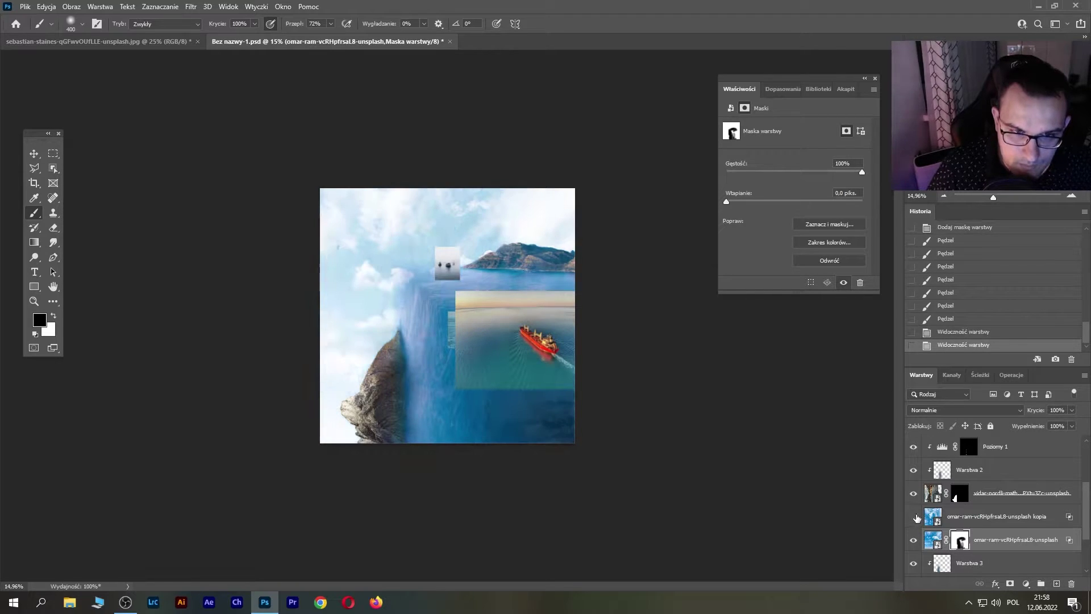
{"action": "left_click", "coordinate": [960, 517]}
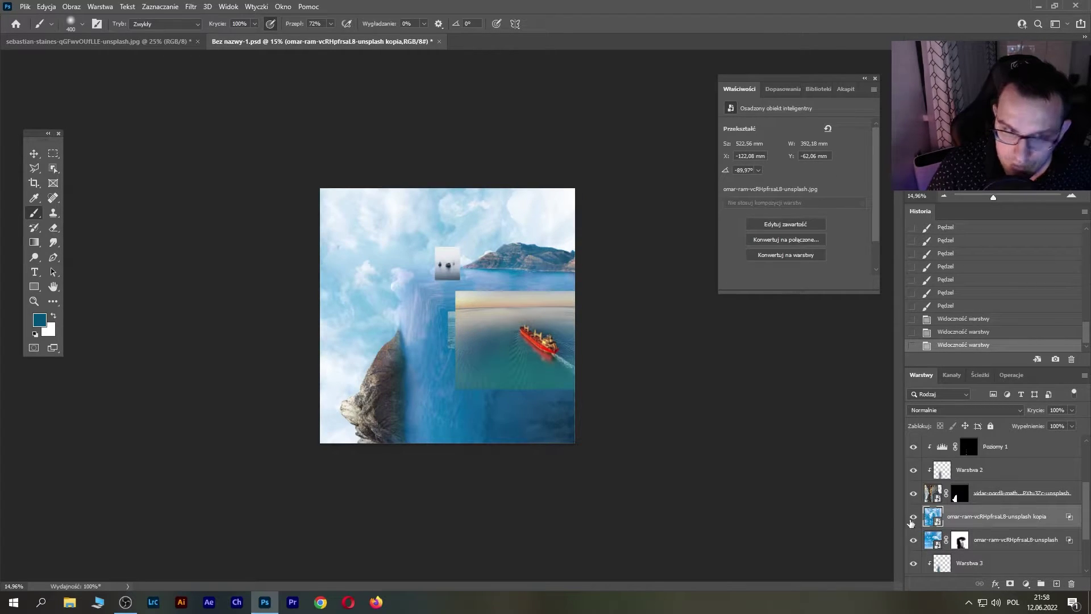
{"action": "left_click", "coordinate": [1010, 584]}
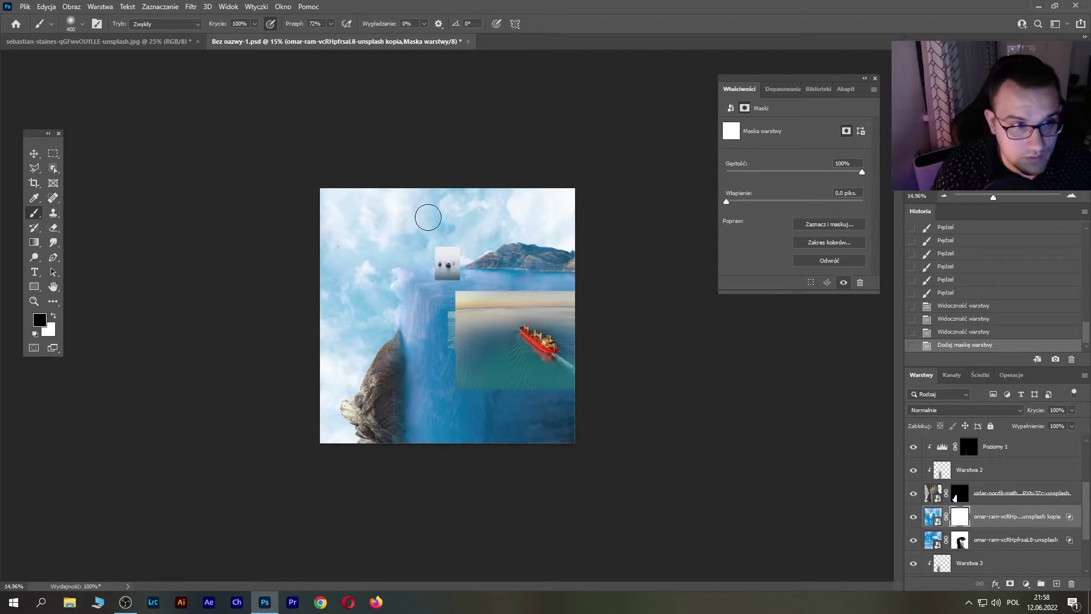
- Paint the copy's mask with a larger brush to reveal clouds beside the rock and blend the lower water
{"action": "mouse_move", "coordinate": [341, 228]}
{"action": "left_mouse_down"}
{"action": "mouse_move", "coordinate": [407, 214]}
{"action": "mouse_move", "coordinate": [441, 239]}
{"action": "left_mouse_up"}
{"action": "key", "text": "bracketright"}
{"action": "key", "text": "bracketright"}
{"action": "key", "text": "bracketright"}
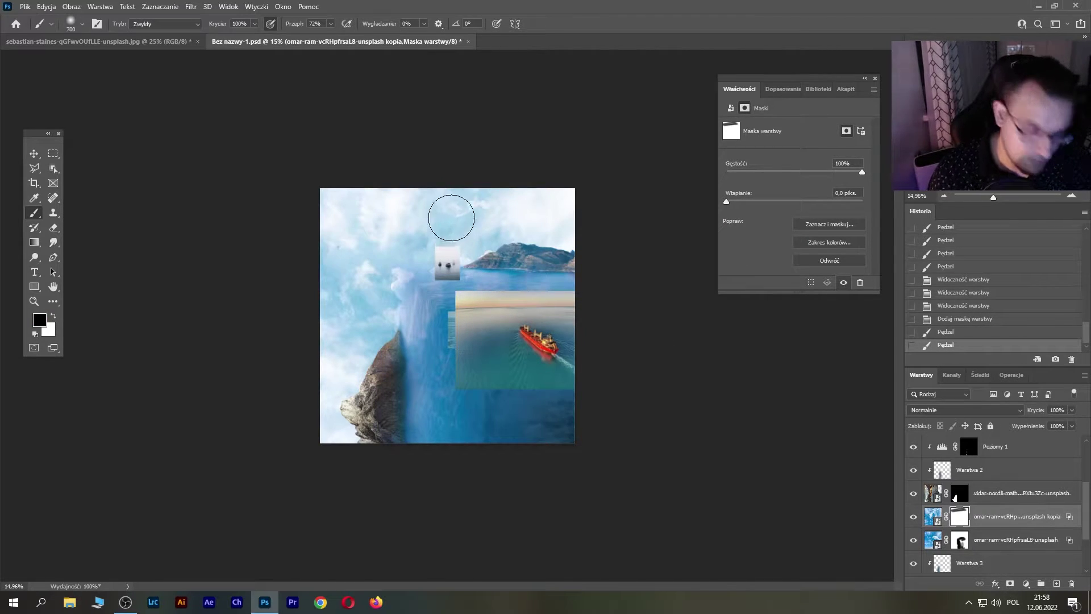
{"action": "mouse_move", "coordinate": [594, 212]}
{"action": "left_mouse_down"}
{"action": "mouse_move", "coordinate": [428, 209]}
{"action": "mouse_move", "coordinate": [356, 246]}
{"action": "mouse_move", "coordinate": [344, 387]}
{"action": "mouse_move", "coordinate": [348, 324]}
{"action": "mouse_move", "coordinate": [398, 212]}
{"action": "mouse_move", "coordinate": [475, 192]}
{"action": "left_mouse_up"}
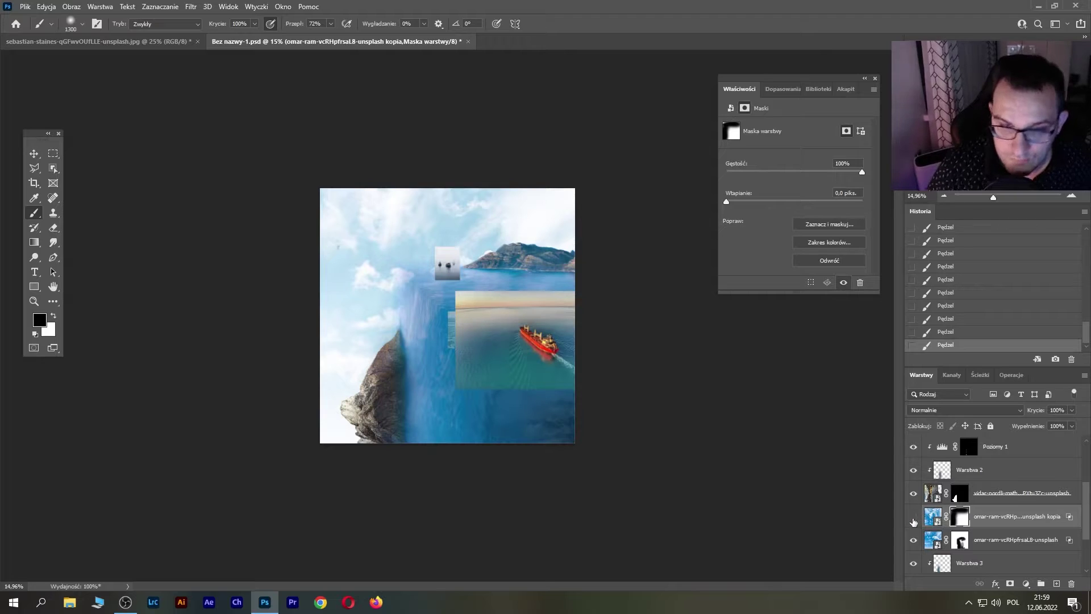
{"action": "left_click", "coordinate": [914, 518]}
{"action": "left_click", "coordinate": [914, 517]}
{"action": "left_click", "coordinate": [914, 517]}
{"action": "left_click", "coordinate": [914, 517]}
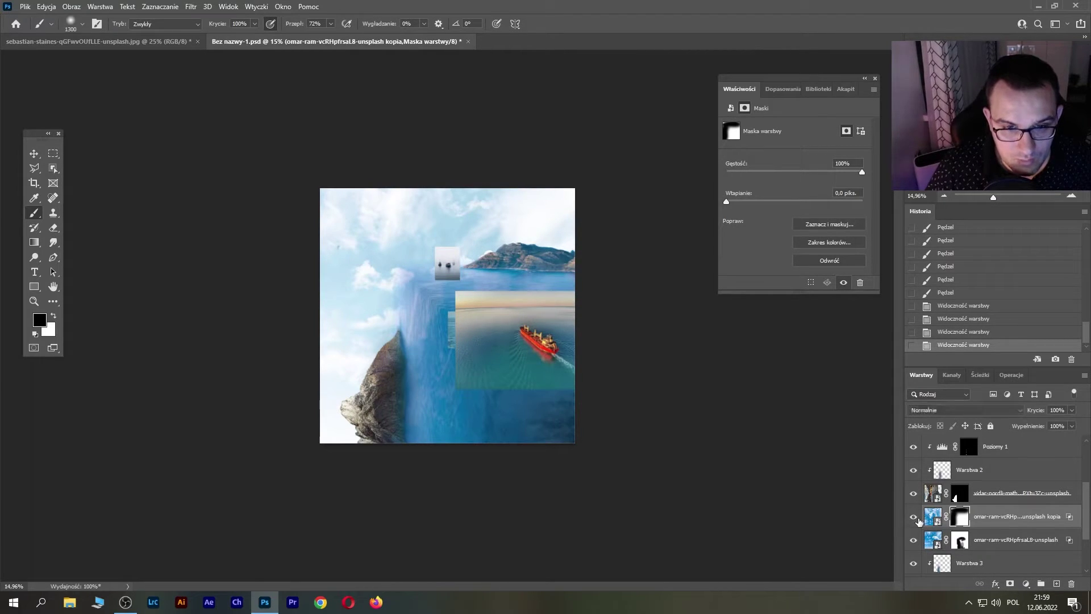
{"action": "mouse_move", "coordinate": [577, 432]}
{"action": "left_mouse_down"}
{"action": "mouse_move", "coordinate": [533, 404]}
{"action": "mouse_move", "coordinate": [434, 465]}
{"action": "mouse_move", "coordinate": [555, 353]}
{"action": "mouse_move", "coordinate": [597, 341]}
{"action": "left_mouse_up"}
{"action": "left_click_drag", "start_coordinate": [597, 341], "coordinate": [641, 377]}
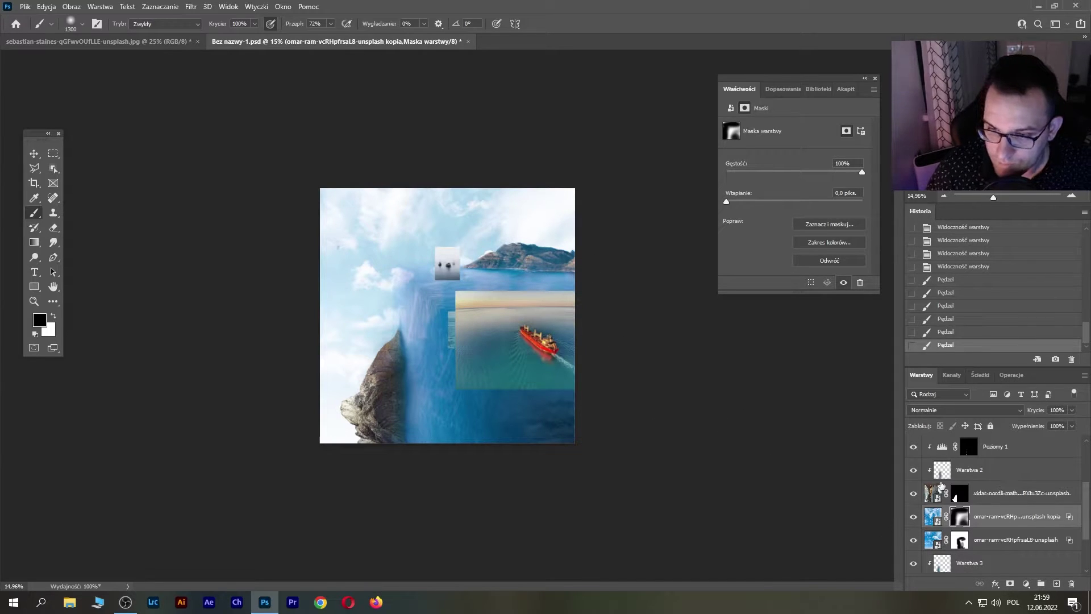
- Zoom in on the ship, hide the boats and whale photos, and select the ship layer
{"action": "left_click_drag", "start_coordinate": [992, 201], "coordinate": [1001, 200]}
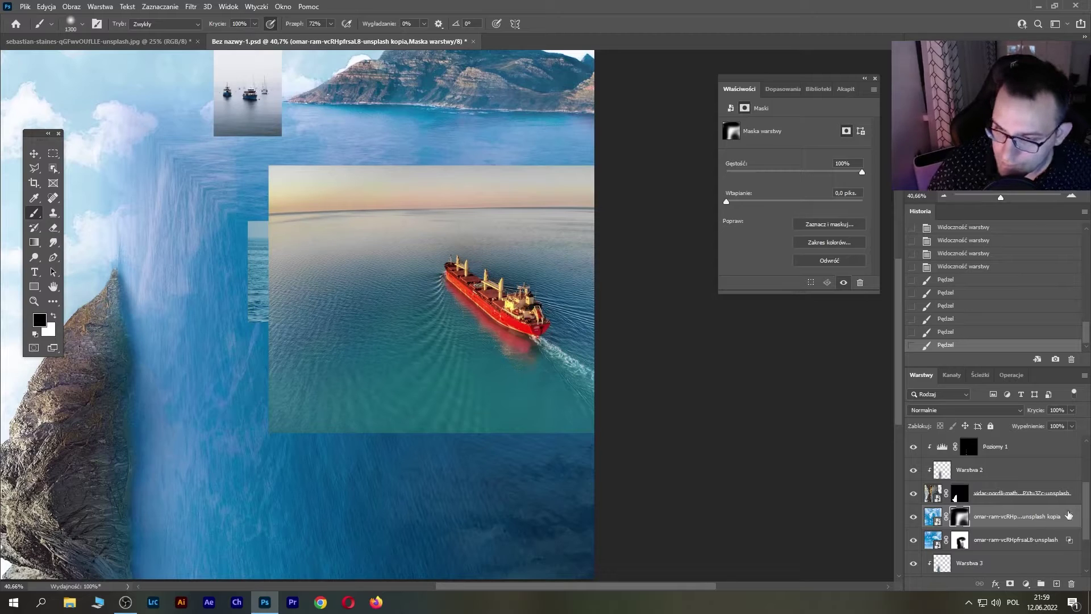
{"action": "scroll", "coordinate": [1067, 505], "scroll_direction": "up", "scroll_amount": 1}
{"action": "scroll", "coordinate": [1065, 488], "scroll_direction": "up", "scroll_amount": 1}
{"action": "scroll", "coordinate": [1062, 466], "scroll_direction": "up", "scroll_amount": 1}
{"action": "scroll", "coordinate": [1058, 444], "scroll_direction": "up", "scroll_amount": 1}
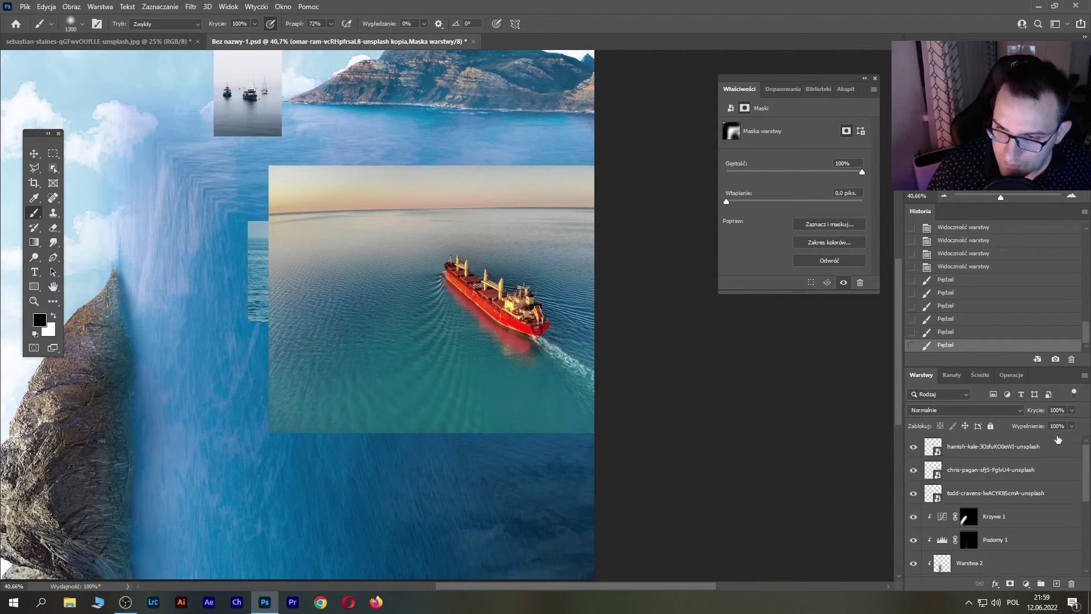
{"action": "left_click", "coordinate": [916, 493]}
{"action": "left_click", "coordinate": [913, 469]}
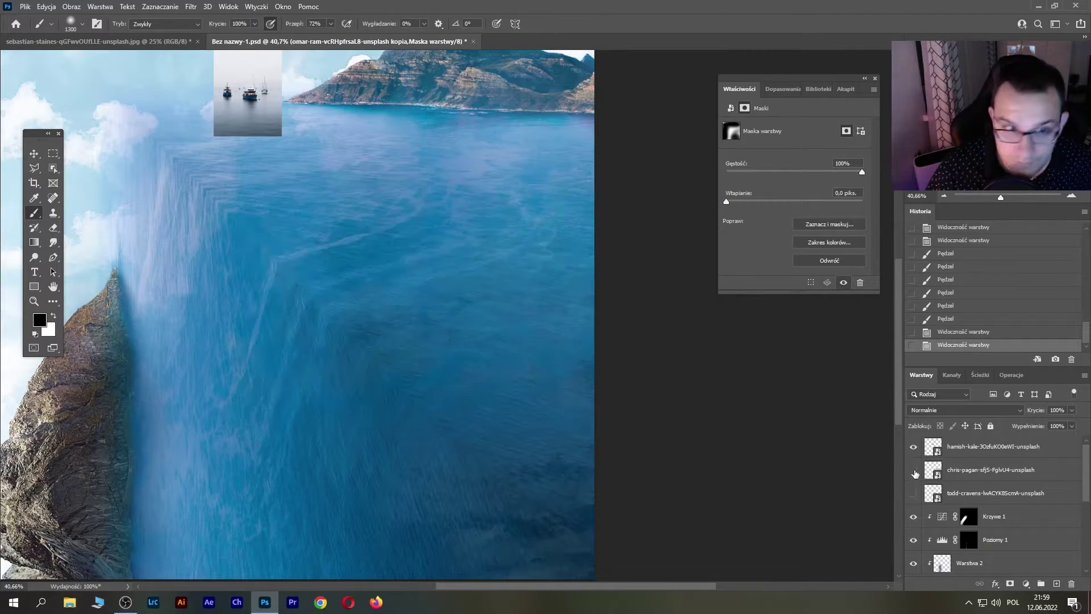
{"action": "left_click", "coordinate": [913, 469]}
{"action": "left_click", "coordinate": [915, 494]}
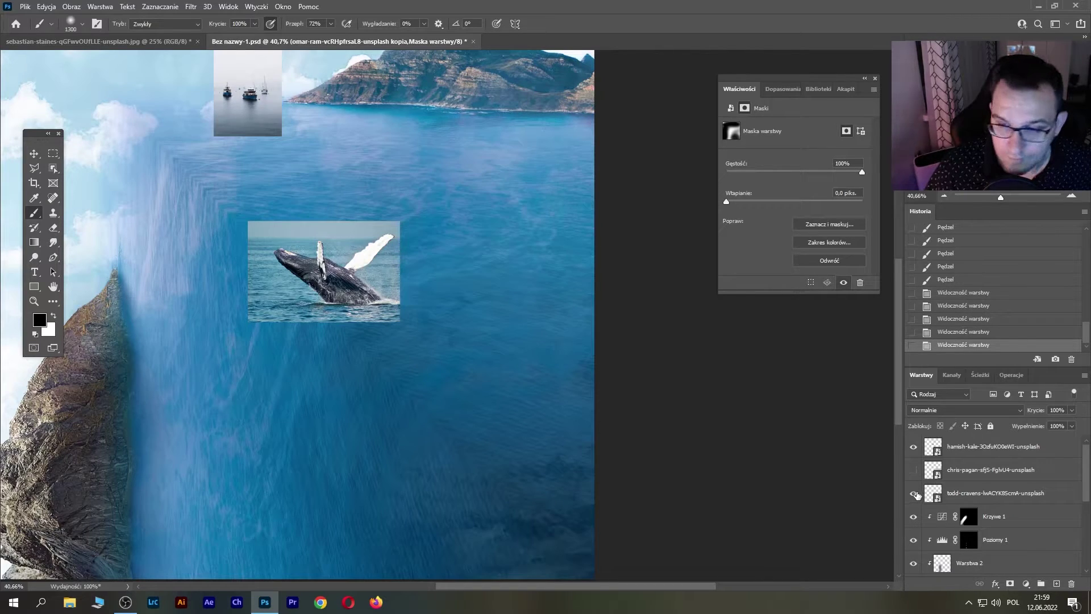
{"action": "left_click", "coordinate": [913, 469]}
{"action": "left_click", "coordinate": [913, 446]}
{"action": "left_click", "coordinate": [913, 493]}
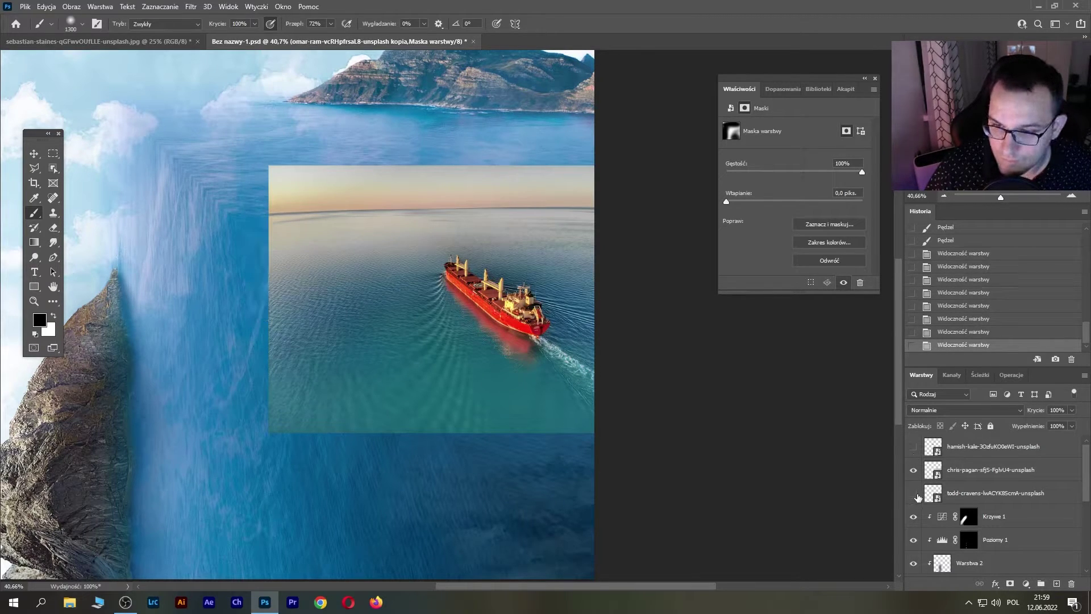
{"action": "left_click", "coordinate": [962, 476]}
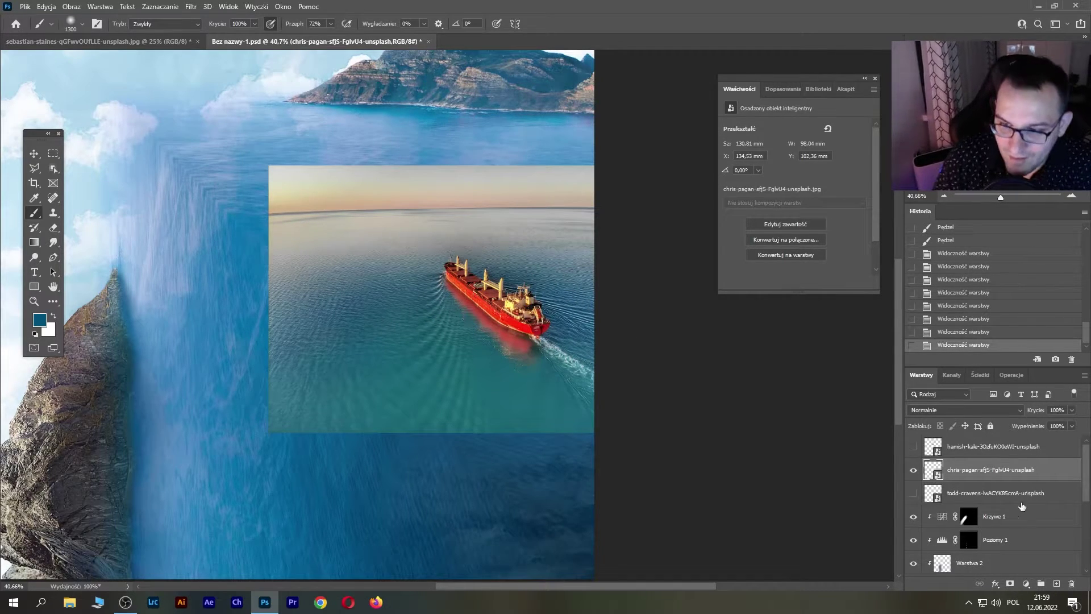
{"action": "left_click", "coordinate": [1026, 583]}
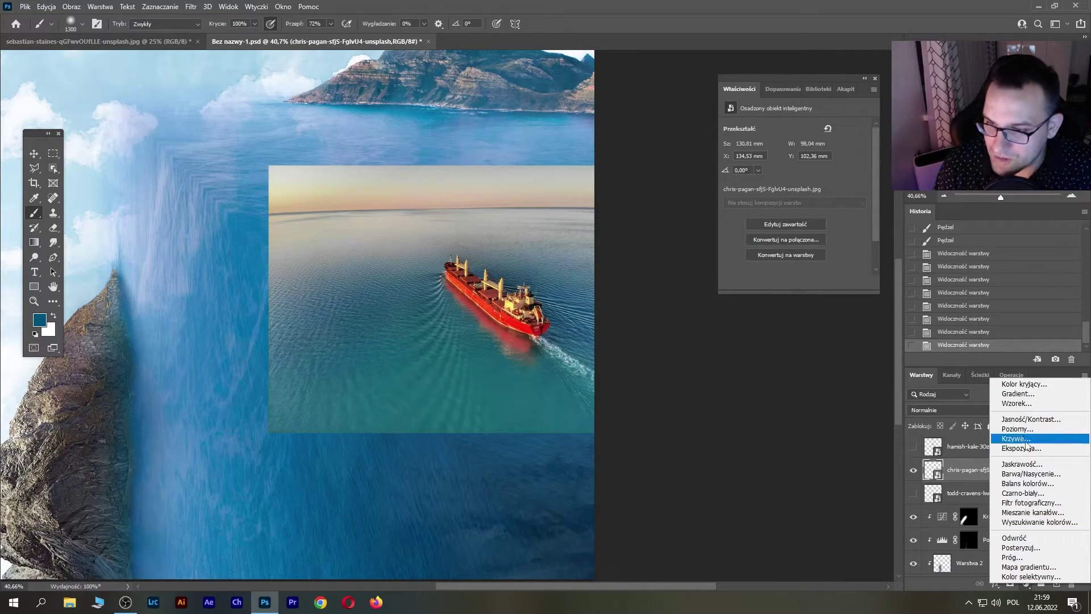
- Add a Hue/Saturation adjustment clipped to the ship and shift its cyan hue, saturation and lightness
{"action": "left_click", "coordinate": [1030, 474]}
{"action": "left_click", "coordinate": [795, 283]}
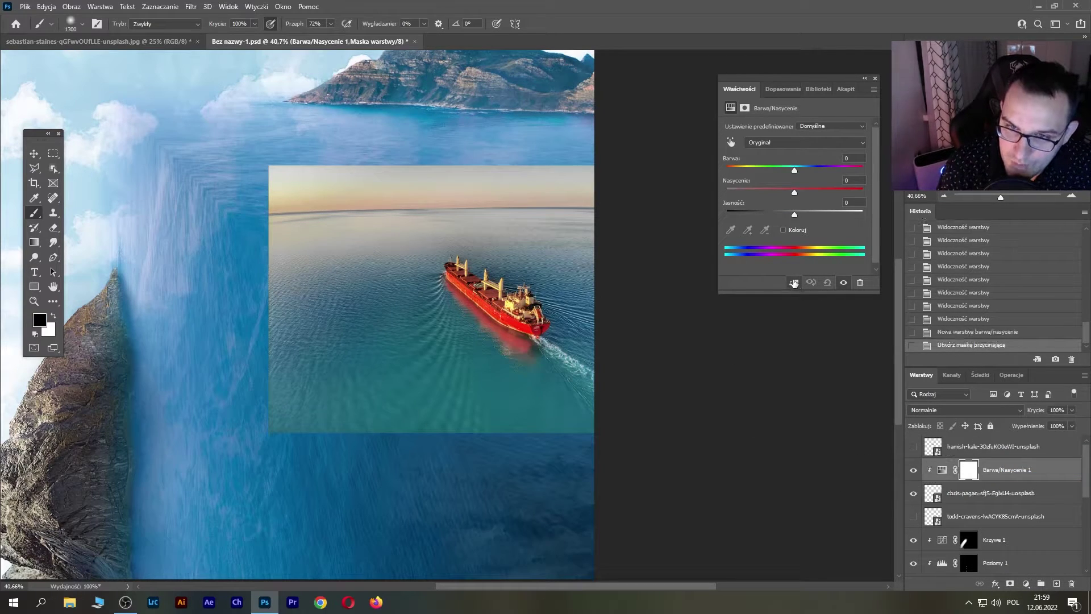
{"action": "left_click", "coordinate": [731, 142]}
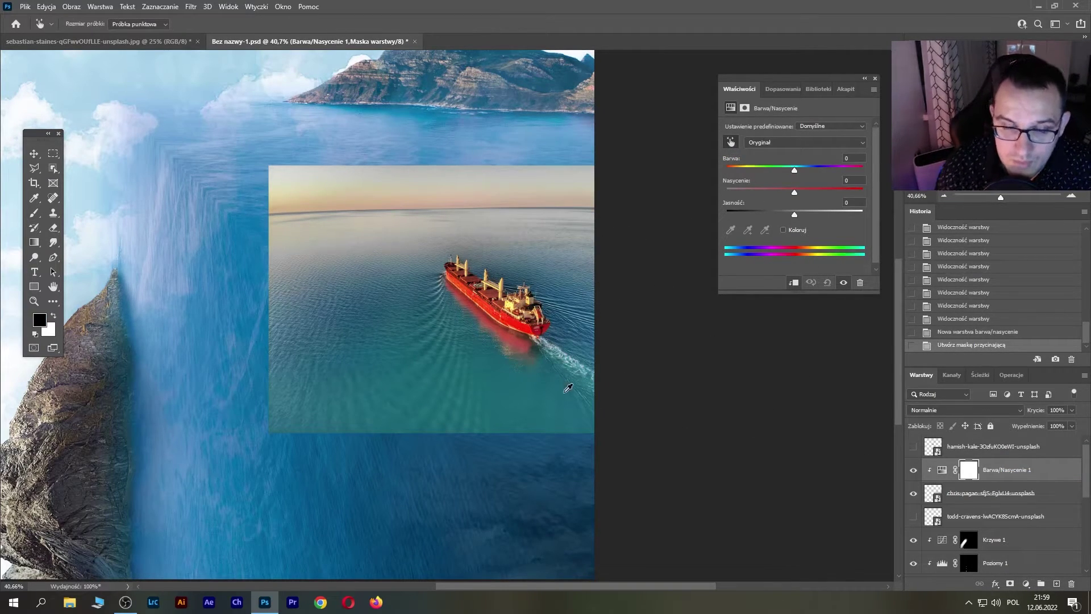
{"action": "left_click_drag", "start_coordinate": [540, 374], "coordinate": [510, 380]}
{"action": "mouse_move", "coordinate": [796, 173]}
{"action": "left_mouse_down"}
{"action": "mouse_move", "coordinate": [779, 175]}
{"action": "mouse_move", "coordinate": [797, 180]}
{"action": "left_mouse_up"}
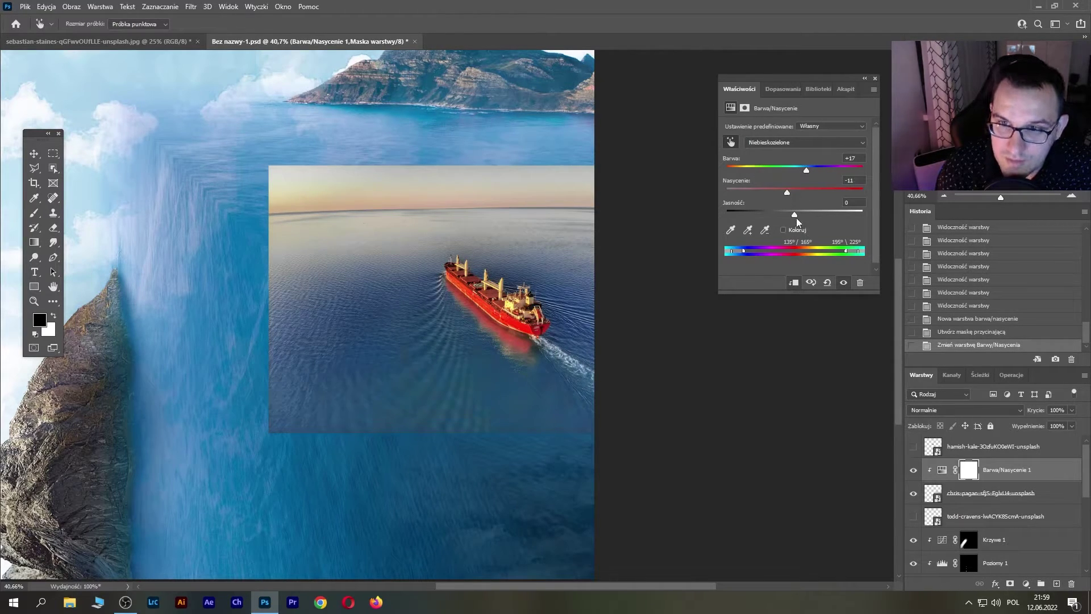
{"action": "left_click_drag", "start_coordinate": [797, 218], "coordinate": [782, 215]}
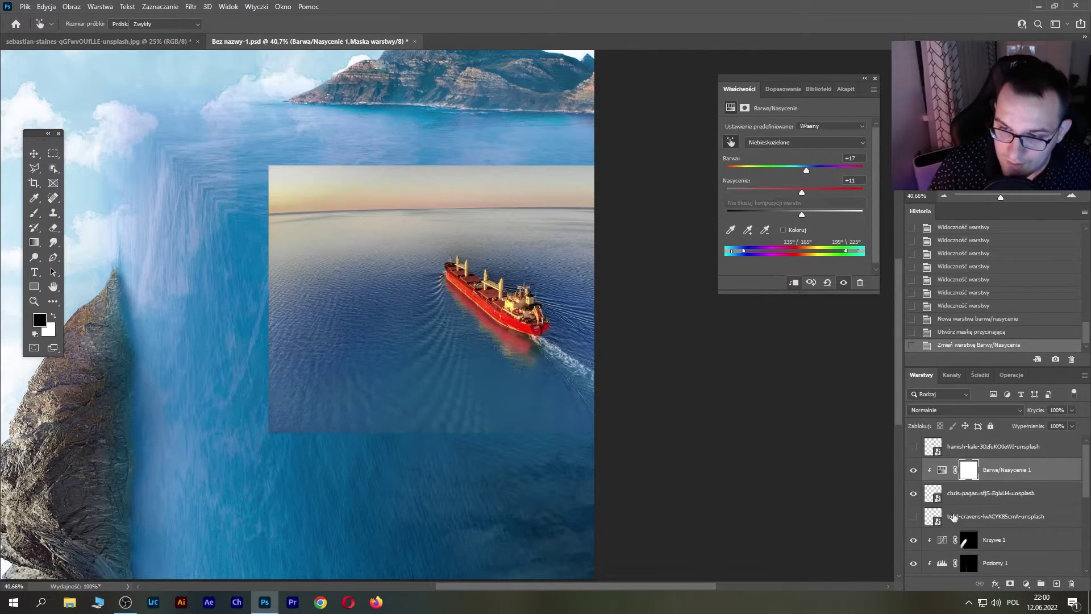
- Mask the ship photo's sky strip and hard edges with a black brush at about 41% opacity
{"action": "left_click", "coordinate": [979, 493]}
{"action": "left_click", "coordinate": [1010, 583]}
{"action": "key", "text": "b"}
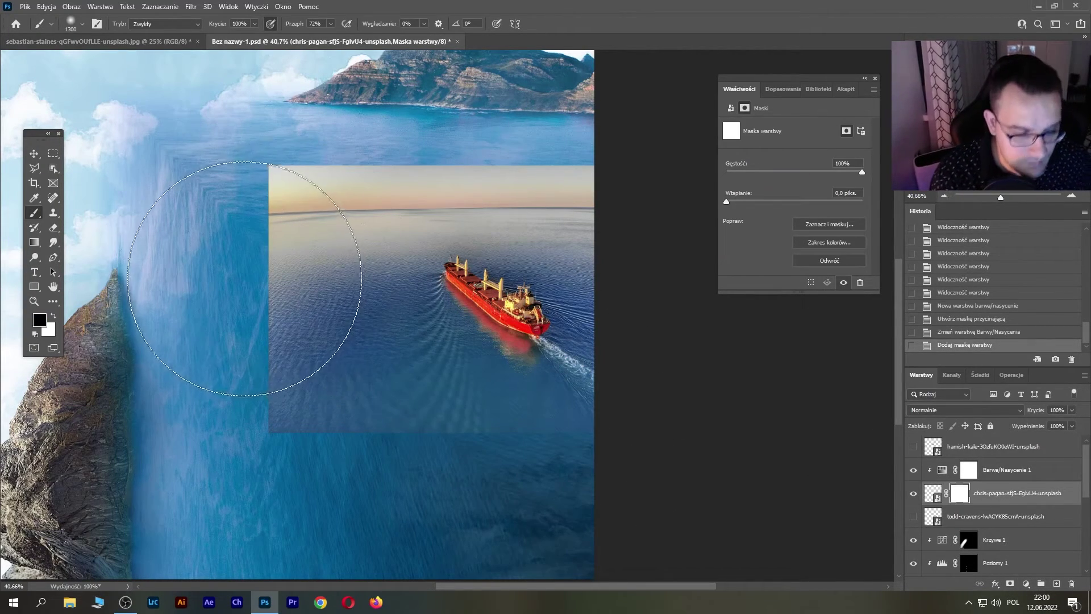
{"action": "key", "text": "bracketleft"}
{"action": "key", "text": "bracketleft"}
{"action": "key", "text": "bracketleft"}
{"action": "mouse_move", "coordinate": [389, 171]}
{"action": "left_mouse_down"}
{"action": "mouse_move", "coordinate": [421, 174]}
{"action": "mouse_move", "coordinate": [296, 148]}
{"action": "mouse_move", "coordinate": [628, 183]}
{"action": "mouse_move", "coordinate": [511, 227]}
{"action": "left_mouse_up"}
{"action": "mouse_move", "coordinate": [489, 136]}
{"action": "left_mouse_down"}
{"action": "mouse_move", "coordinate": [506, 180]}
{"action": "mouse_move", "coordinate": [358, 244]}
{"action": "mouse_move", "coordinate": [292, 444]}
{"action": "left_mouse_up"}
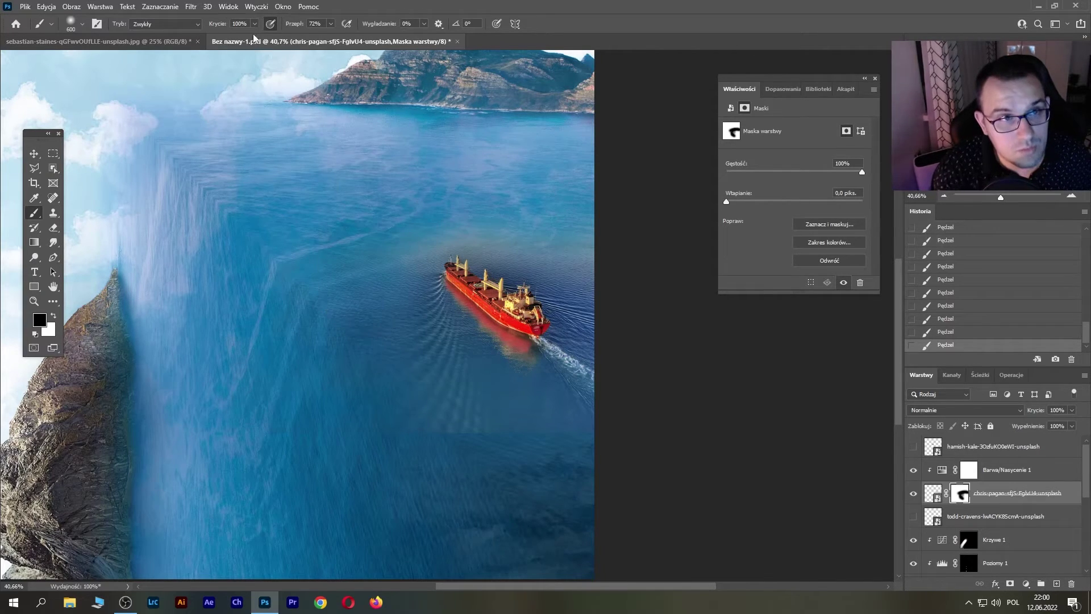
{"action": "key", "text": "4"}
{"action": "key", "text": "1"}
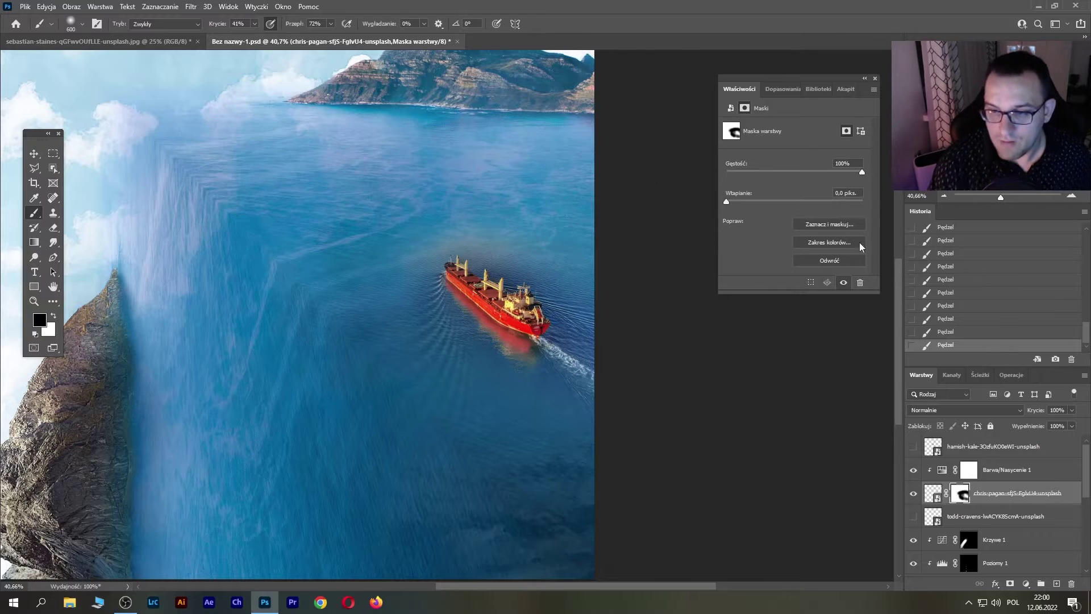
{"action": "key", "text": "alt+bracketright"}
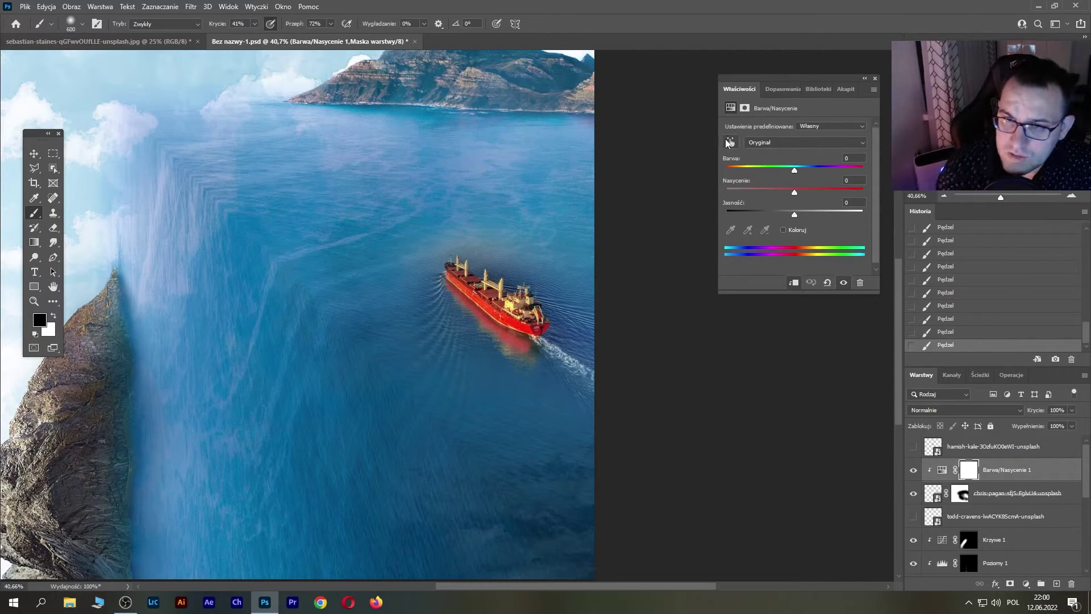
- Resample the cyan water and retune the ship's Hue/Saturation to hue +16, saturation -19, lightness +27
{"action": "left_click", "coordinate": [731, 142]}
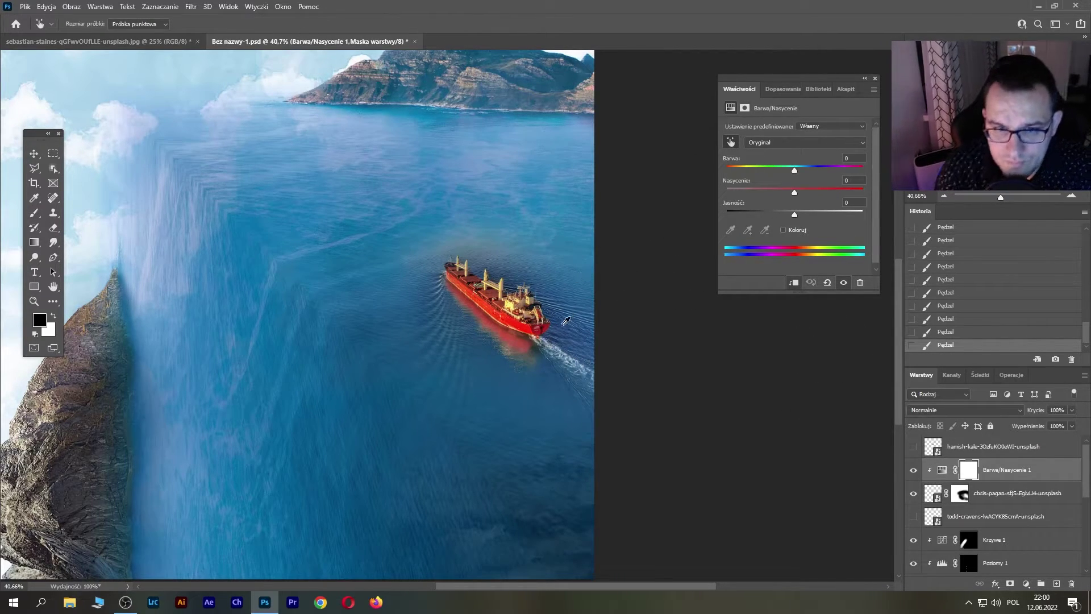
{"action": "left_click", "coordinate": [570, 325]}
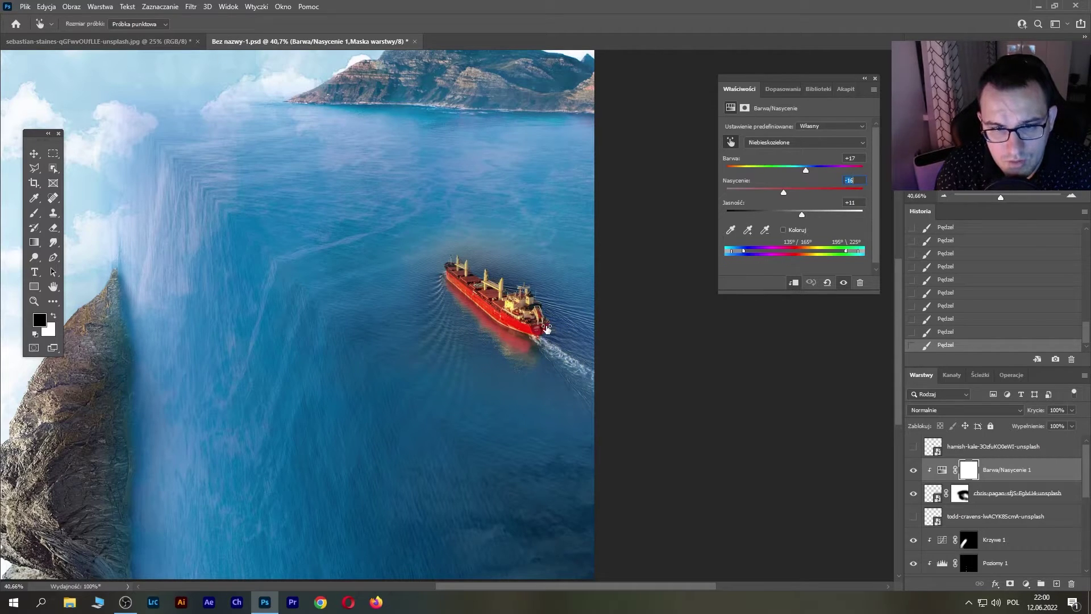
{"action": "left_click_drag", "start_coordinate": [555, 328], "coordinate": [557, 327]}
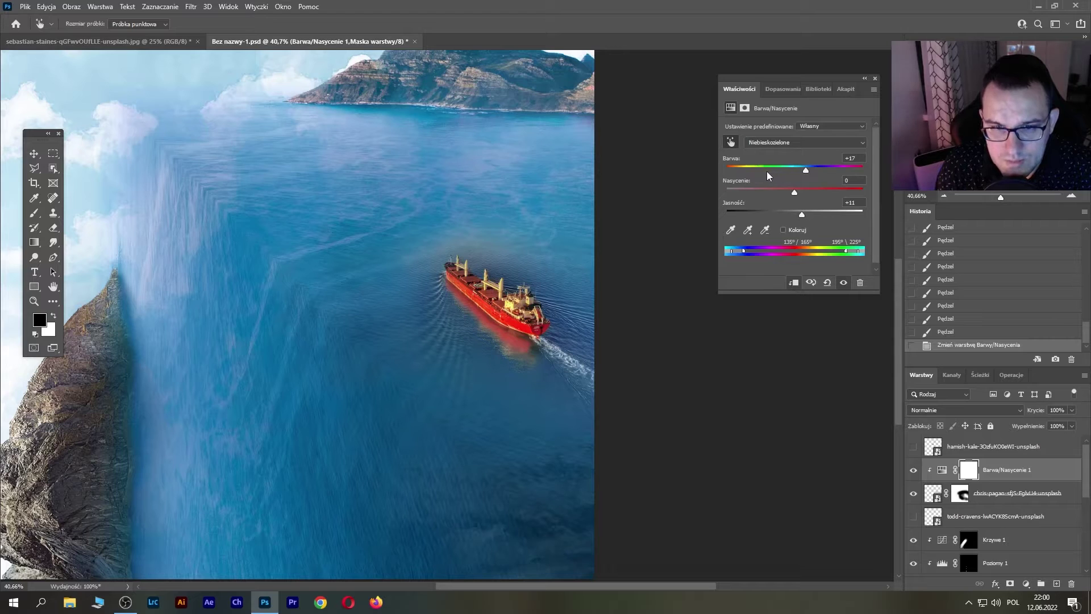
{"action": "left_click_drag", "start_coordinate": [806, 171], "coordinate": [806, 172]}
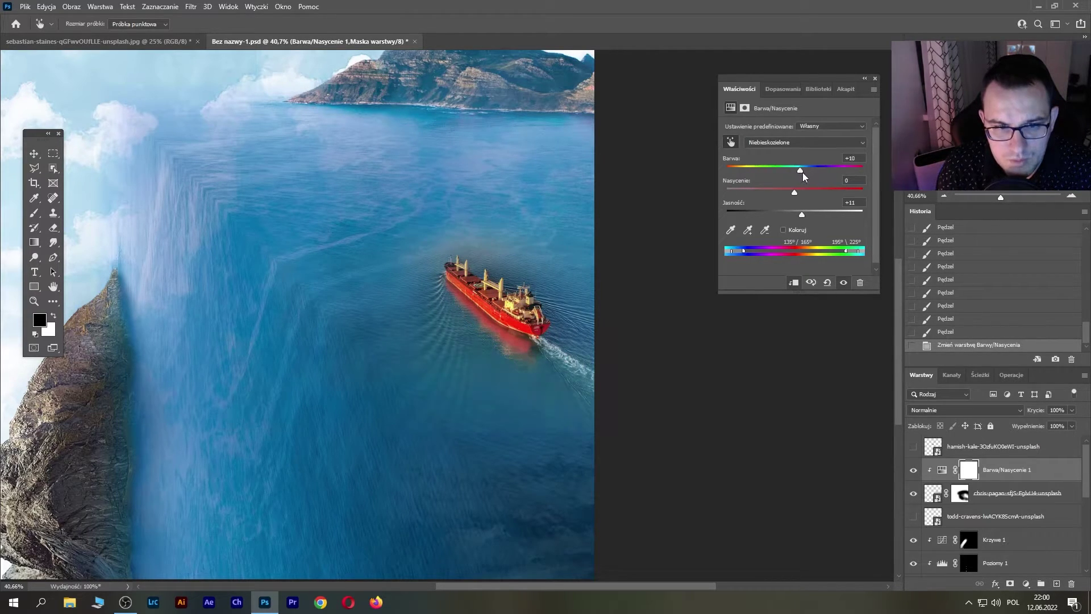
{"action": "left_click_drag", "start_coordinate": [804, 176], "coordinate": [799, 176]}
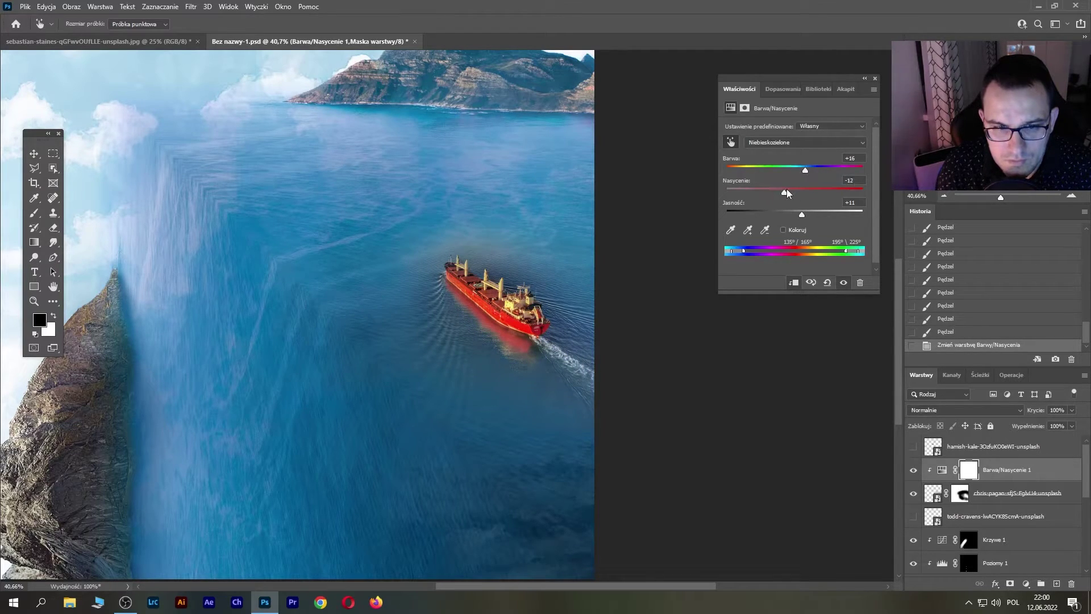
{"action": "mouse_move", "coordinate": [781, 192]}
{"action": "left_mouse_down"}
{"action": "mouse_move", "coordinate": [780, 214]}
{"action": "mouse_move", "coordinate": [799, 212]}
{"action": "left_mouse_up"}
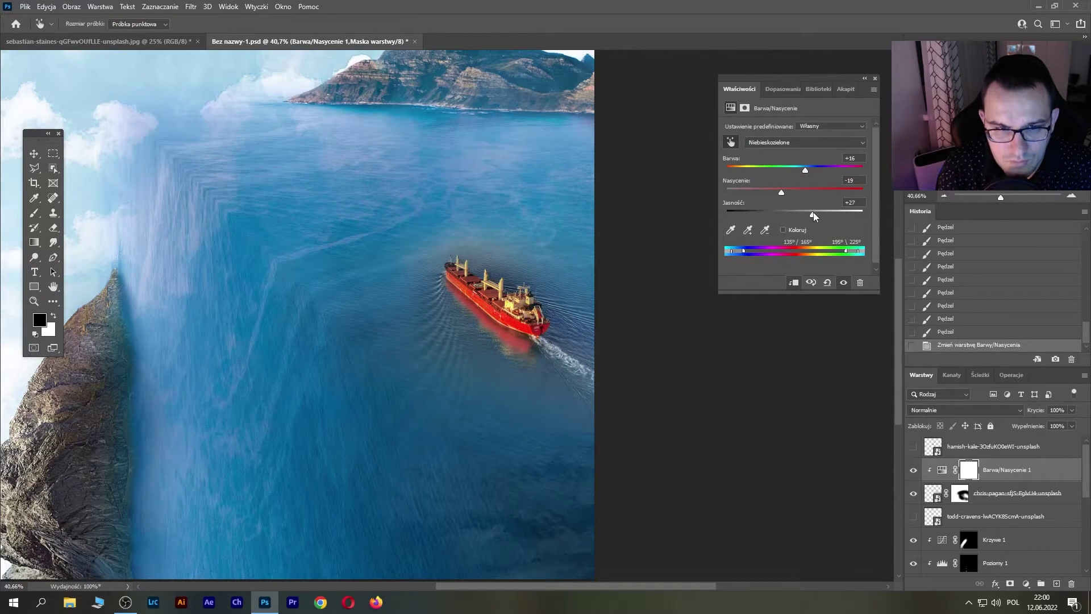
- Paint black with a smaller brush on the ship's mask along the hull and stern
{"action": "left_click", "coordinate": [960, 493]}
{"action": "key", "text": "b"}
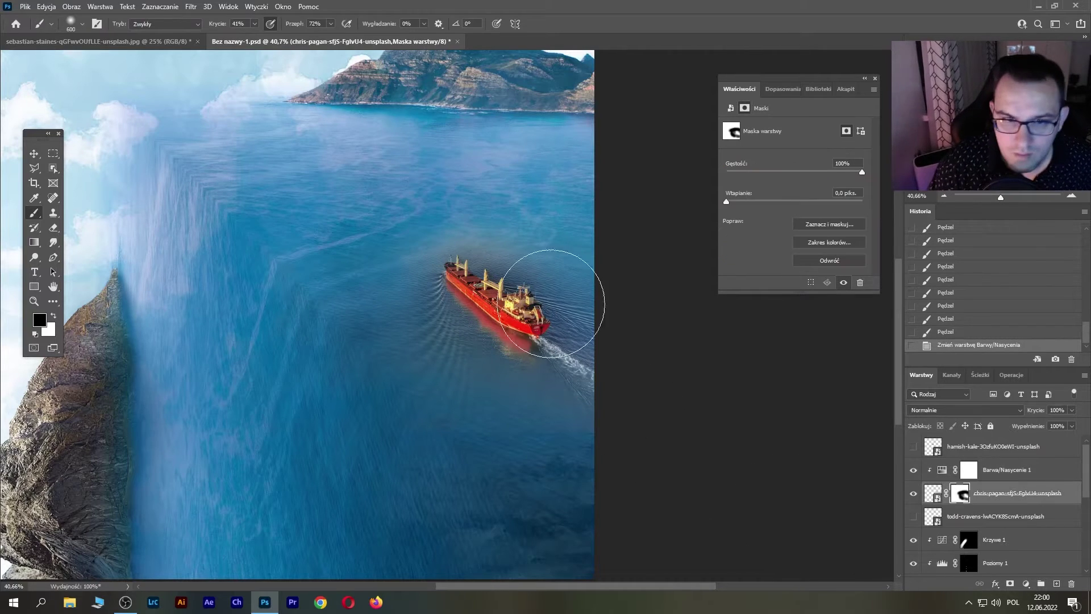
{"action": "key", "text": "bracketleft"}
{"action": "key", "text": "bracketleft"}
{"action": "key", "text": "bracketleft"}
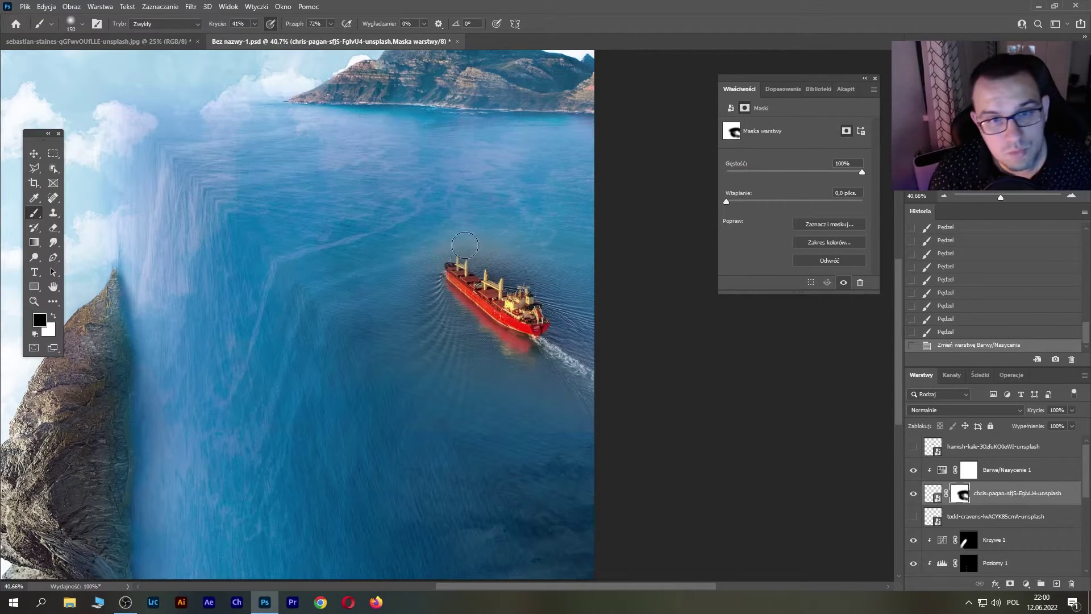
{"action": "mouse_move", "coordinate": [465, 245]}
{"action": "left_mouse_down"}
{"action": "mouse_move", "coordinate": [541, 275]}
{"action": "mouse_move", "coordinate": [556, 311]}
{"action": "mouse_move", "coordinate": [592, 346]}
{"action": "left_mouse_up"}
{"action": "left_click", "coordinate": [537, 256]}
{"action": "left_click", "coordinate": [554, 325]}
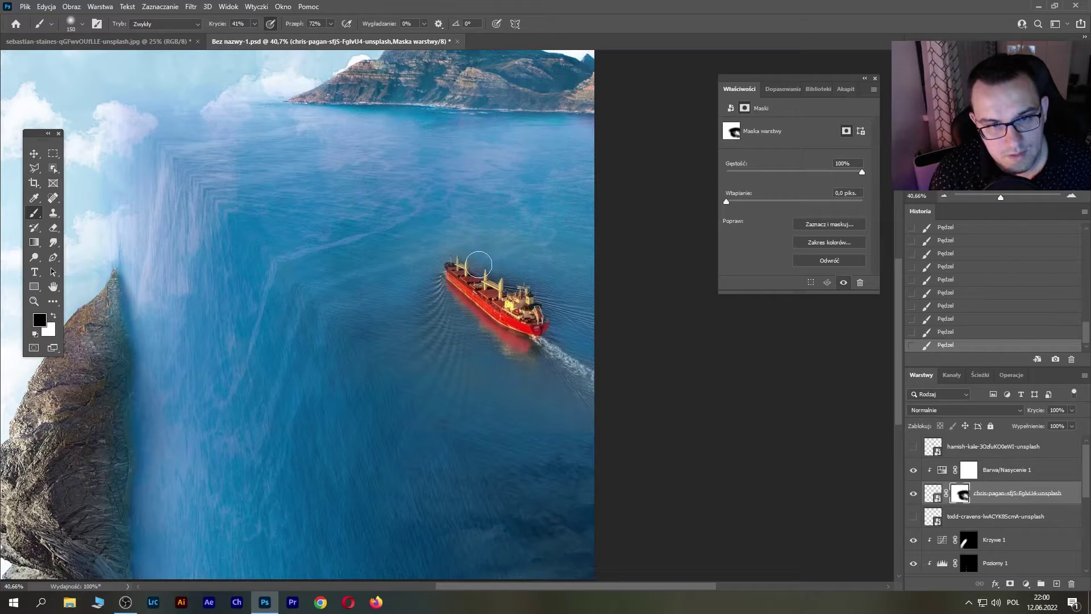
{"action": "left_click_drag", "start_coordinate": [517, 344], "coordinate": [494, 343]}
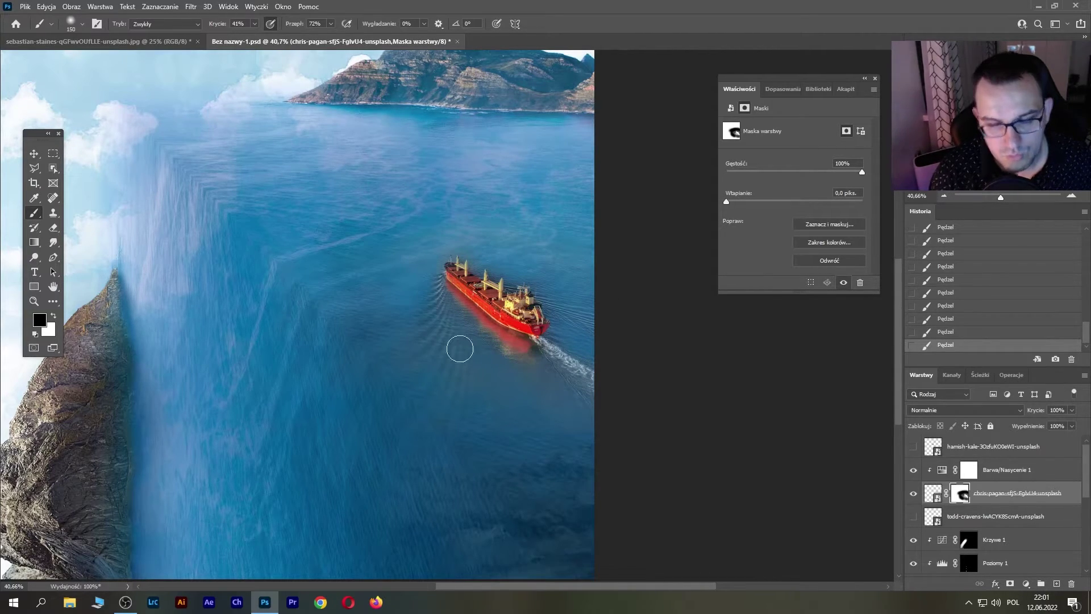
{"action": "left_click_drag", "start_coordinate": [1000, 196], "coordinate": [999, 199]}
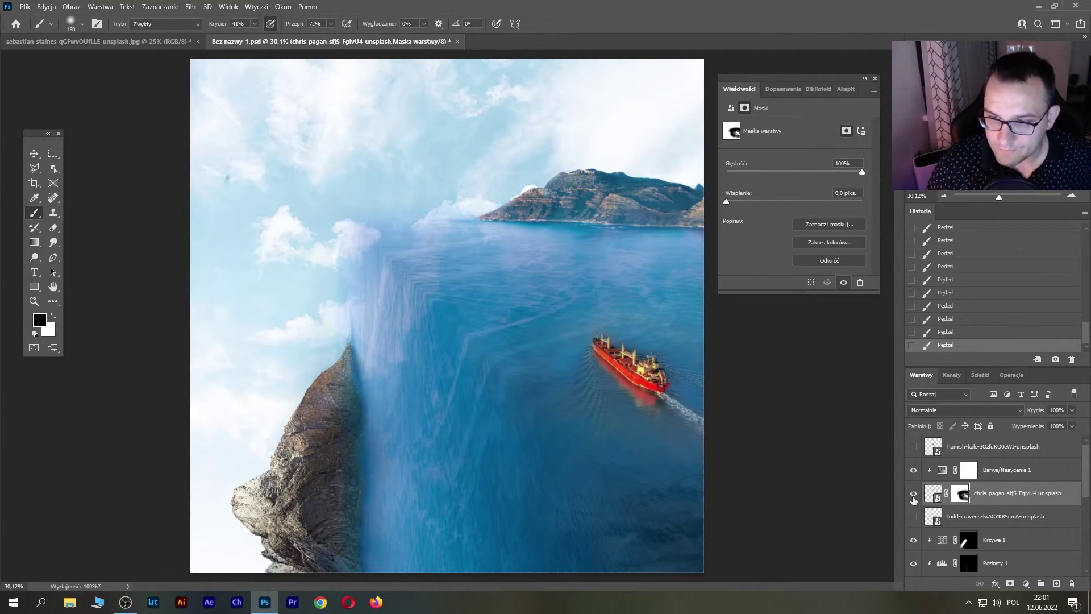
- Toggle the ship layer to compare, then show and select the boats photo layer
{"action": "left_click", "coordinate": [913, 492]}
{"action": "left_click", "coordinate": [913, 492]}
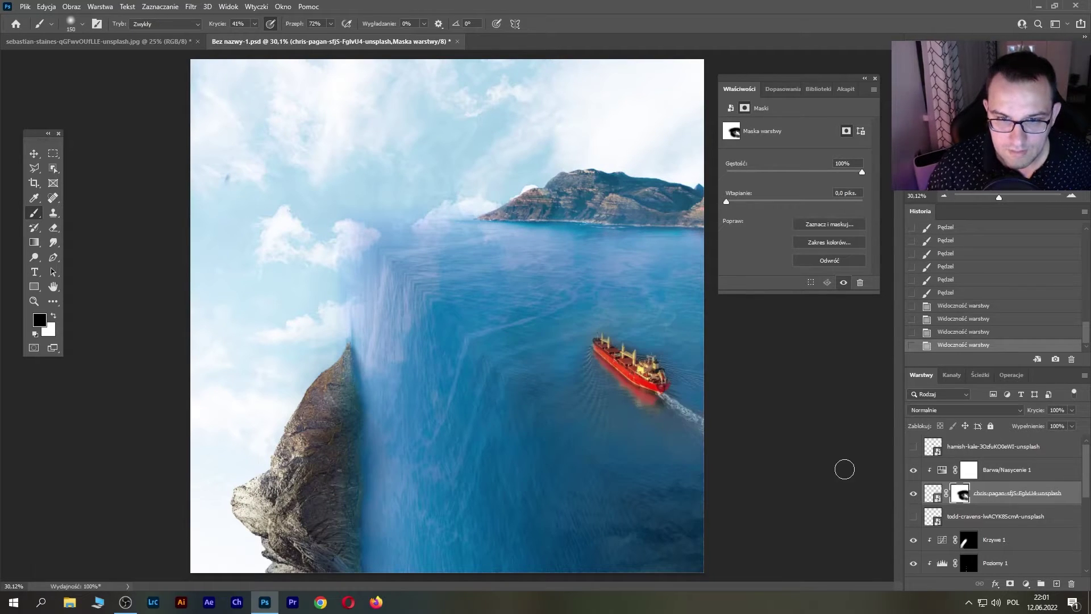
{"action": "left_click_drag", "start_coordinate": [699, 329], "coordinate": [680, 327]}
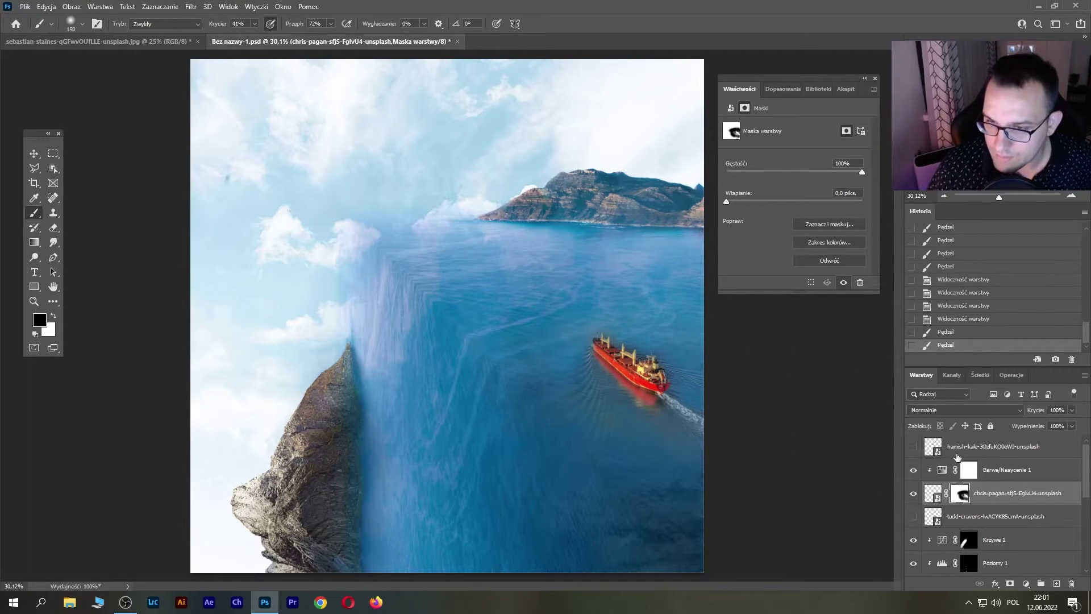
{"action": "left_click", "coordinate": [913, 446]}
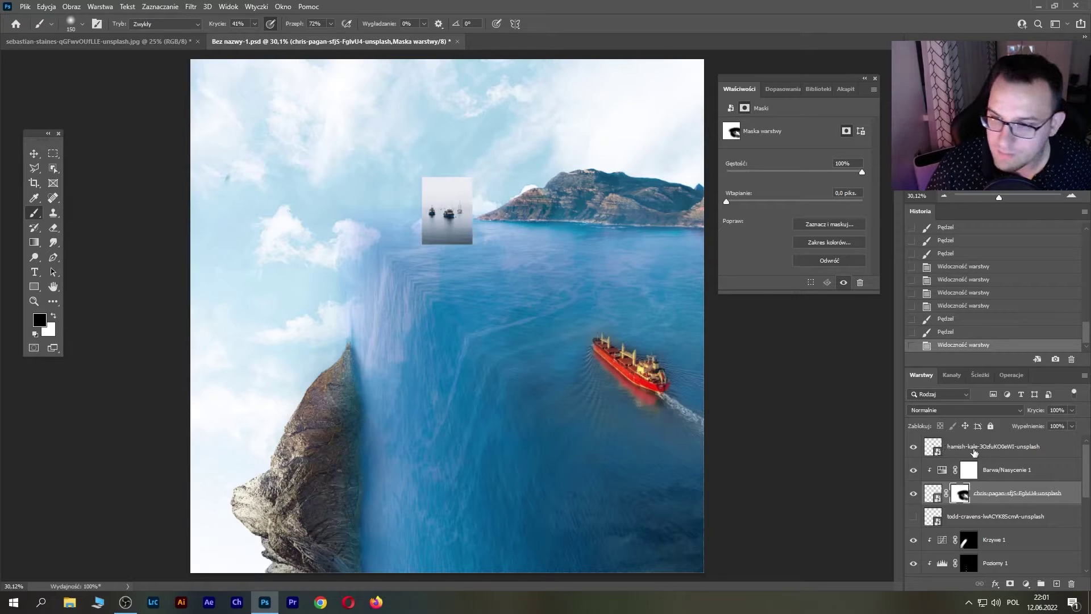
{"action": "left_click", "coordinate": [966, 449]}
- Move the boats photo onto the horizon, blend it in Darker Color, and add a layer mask
{"action": "left_click", "coordinate": [1010, 197]}
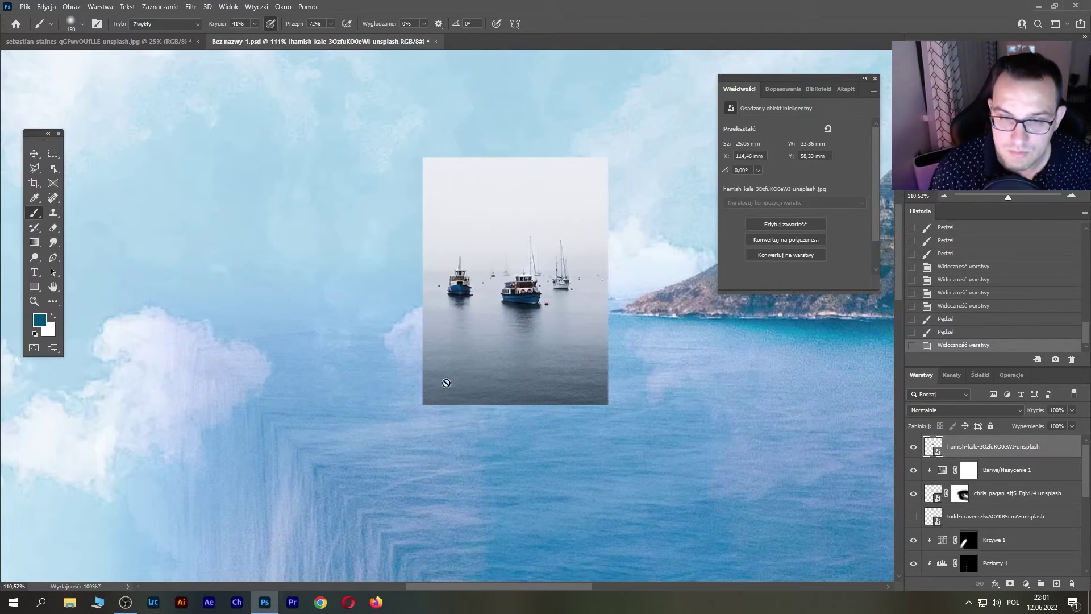
{"action": "left_click_drag", "start_coordinate": [370, 414], "coordinate": [421, 371]}
{"action": "key", "text": "v"}
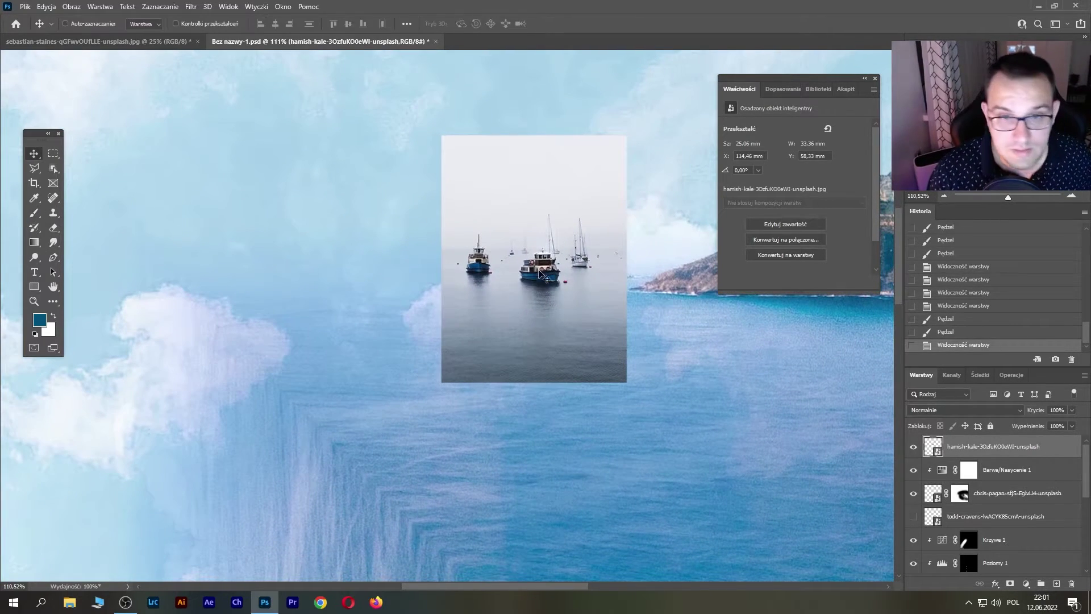
{"action": "left_click_drag", "start_coordinate": [560, 264], "coordinate": [571, 316]}
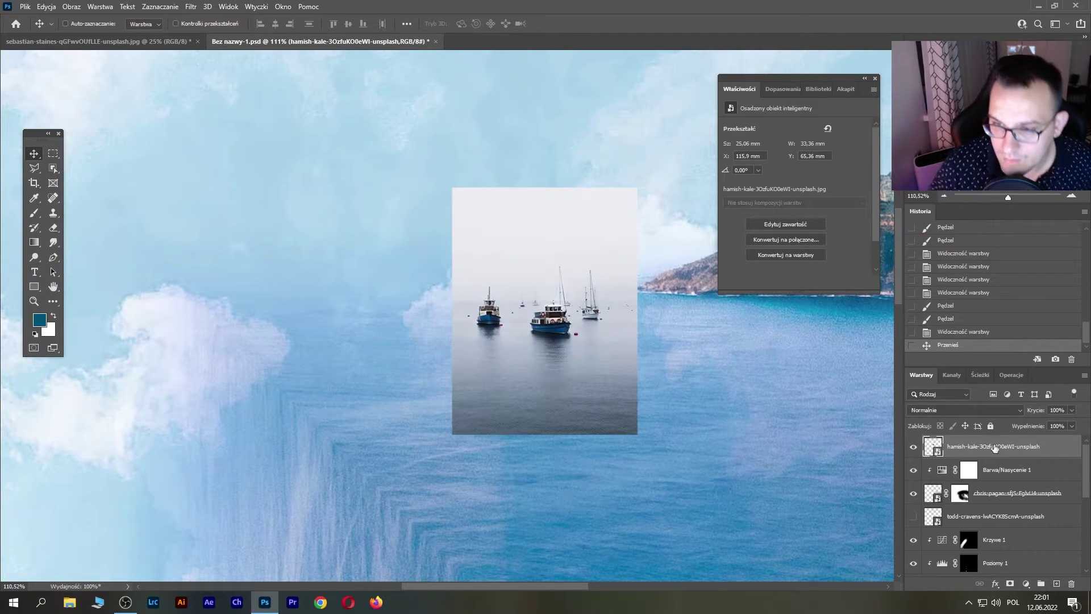
{"action": "left_click", "coordinate": [966, 410]}
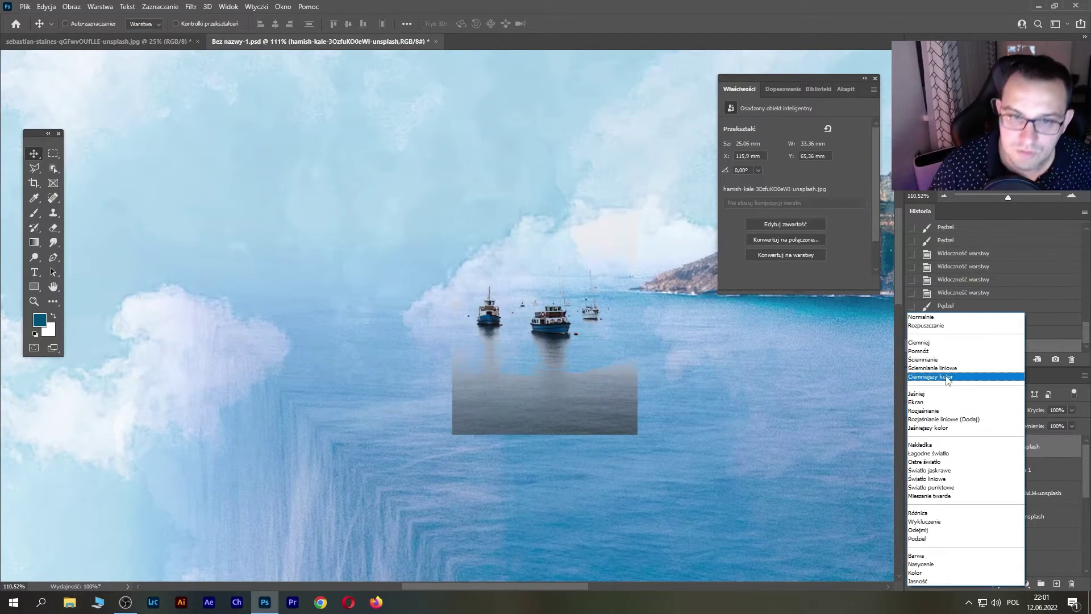
{"action": "left_click", "coordinate": [950, 377]}
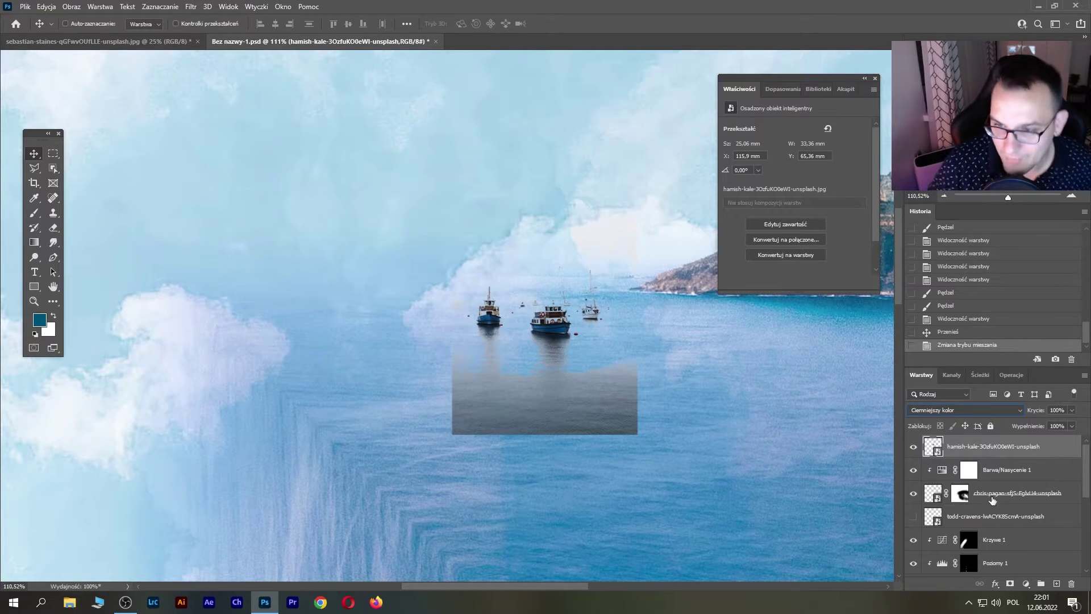
{"action": "left_click", "coordinate": [1010, 584]}
- Paint black over the boats photo's lower rectangle on its mask, leaving only the small boats
{"action": "key", "text": "b"}
{"action": "left_click_drag", "start_coordinate": [639, 390], "coordinate": [421, 414]}
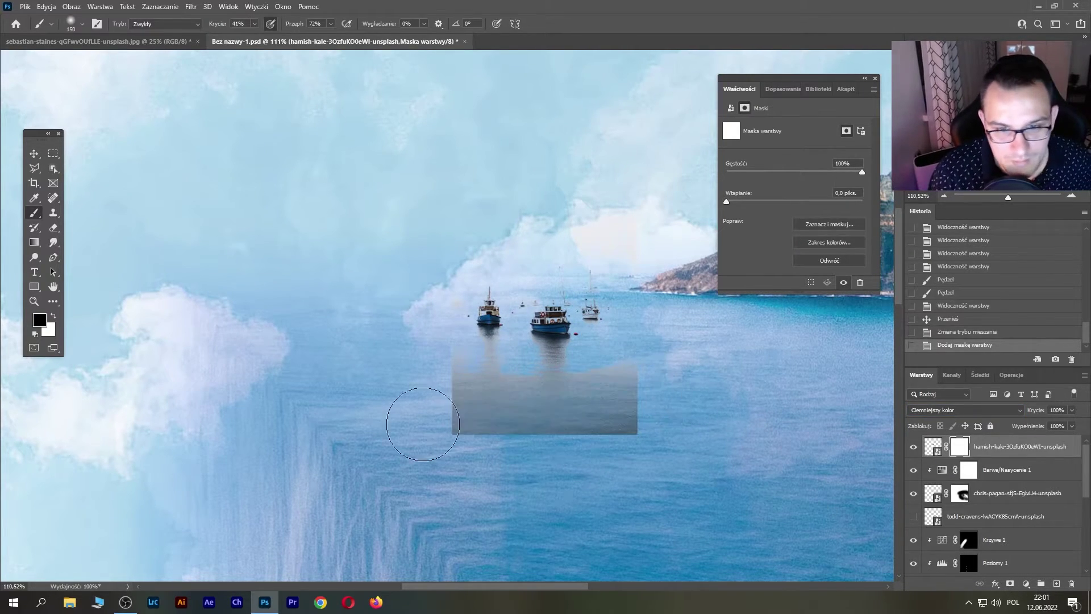
{"action": "mouse_move", "coordinate": [489, 430]}
{"action": "left_mouse_down"}
{"action": "mouse_move", "coordinate": [623, 390]}
{"action": "mouse_move", "coordinate": [414, 409]}
{"action": "mouse_move", "coordinate": [601, 419]}
{"action": "mouse_move", "coordinate": [565, 390]}
{"action": "mouse_move", "coordinate": [433, 421]}
{"action": "left_mouse_up"}
{"action": "left_click_drag", "start_coordinate": [433, 421], "coordinate": [582, 404]}
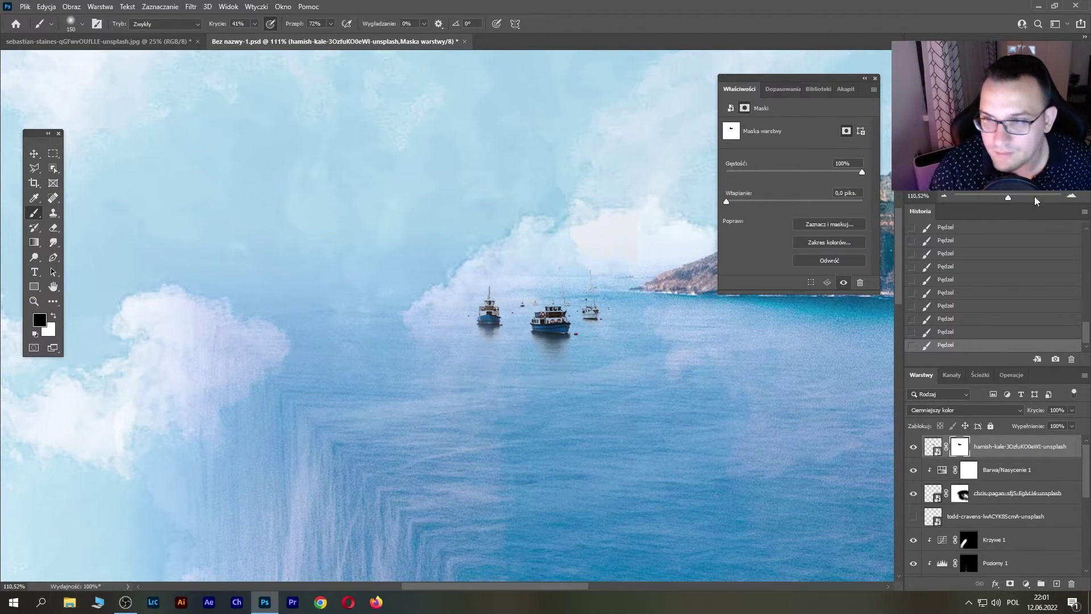
{"action": "left_click_drag", "start_coordinate": [1007, 197], "coordinate": [1000, 197]}
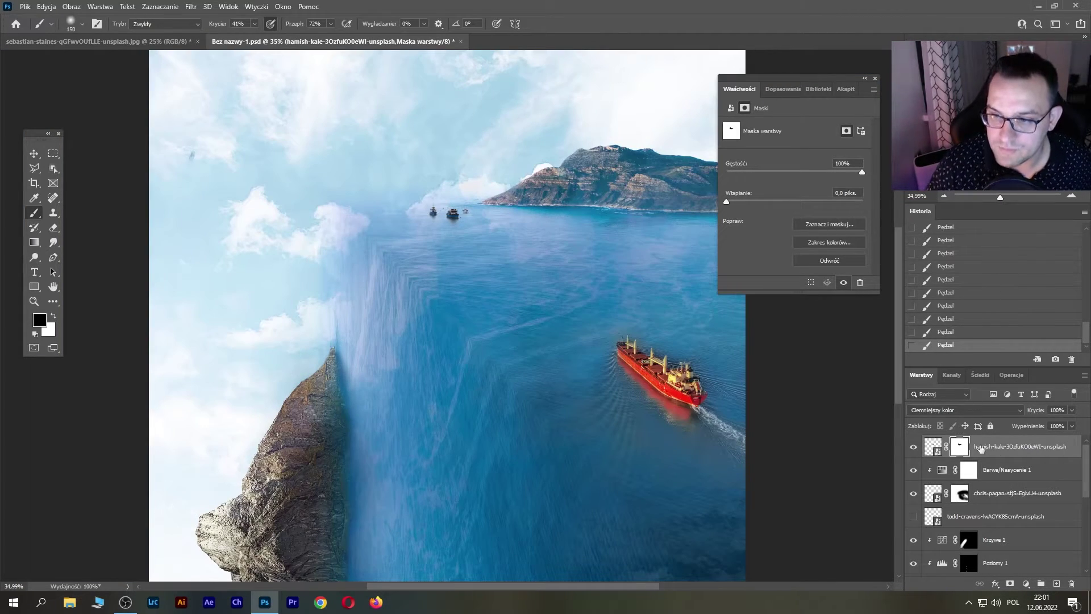
{"action": "left_click", "coordinate": [933, 447]}
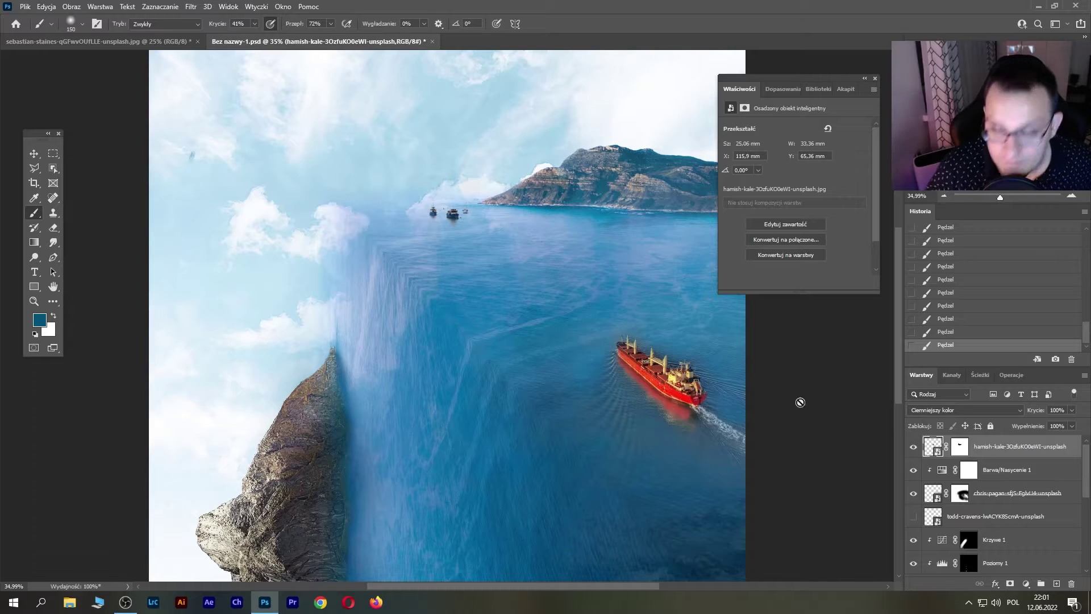
- Blur the boats photo with a 0,9-radius Gaussian Blur and save the document
{"action": "left_click", "coordinate": [191, 6]}
{"action": "mouse_move", "coordinate": [208, 184]}
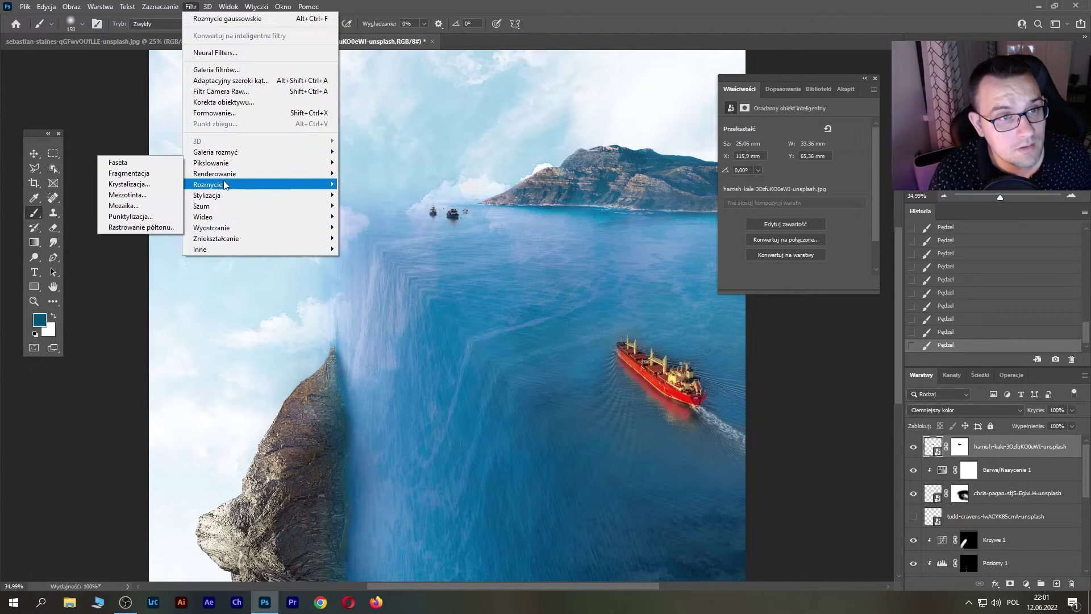
{"action": "left_click", "coordinate": [131, 215]}
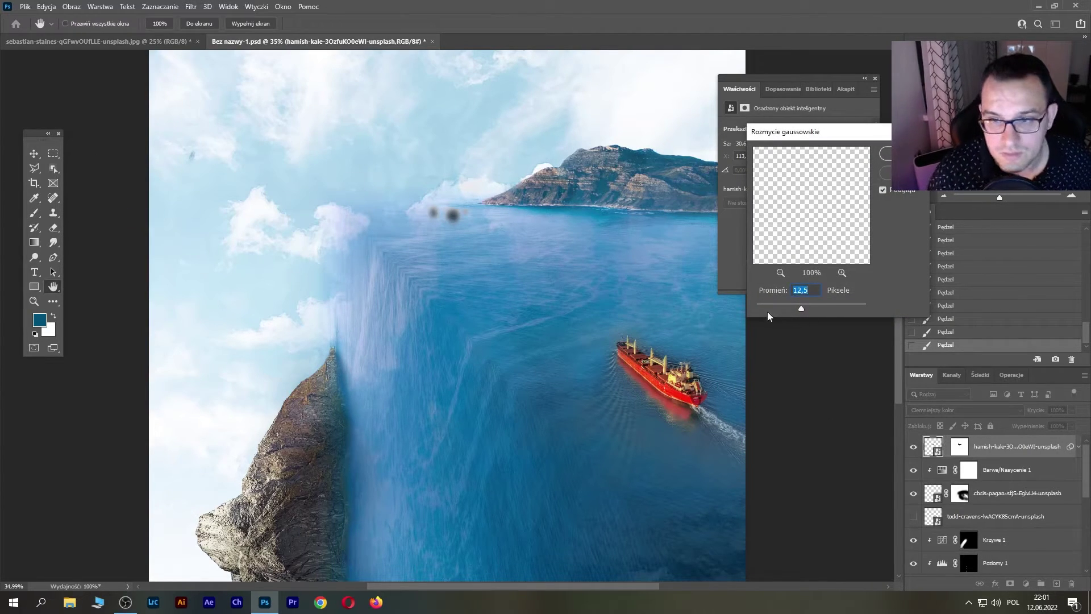
{"action": "left_click_drag", "start_coordinate": [765, 309], "coordinate": [762, 308]}
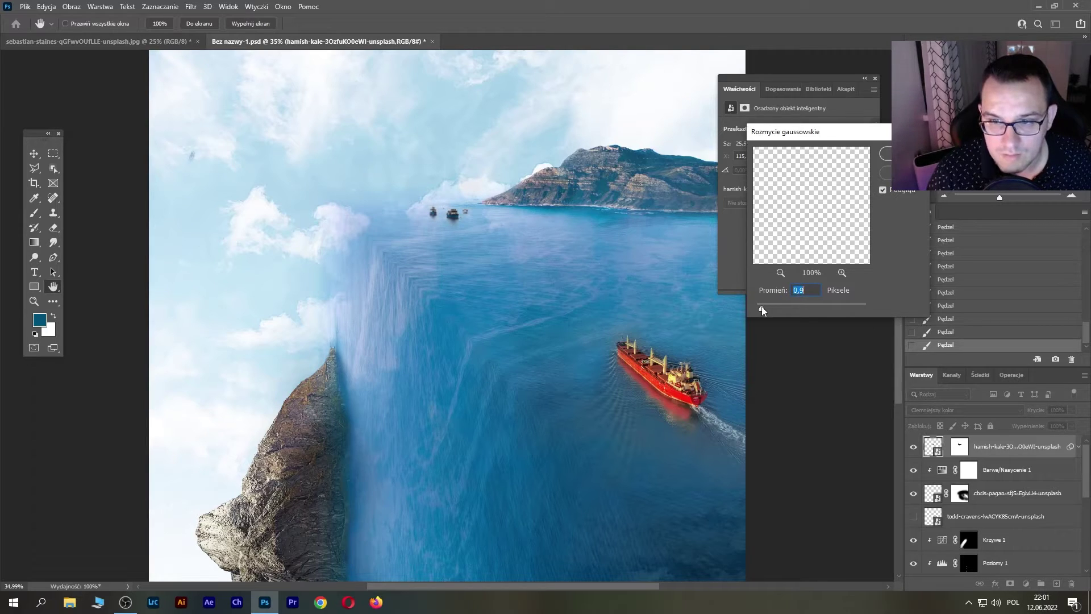
{"action": "left_click", "coordinate": [886, 153]}
{"action": "left_click_drag", "start_coordinate": [1000, 197], "coordinate": [997, 199]}
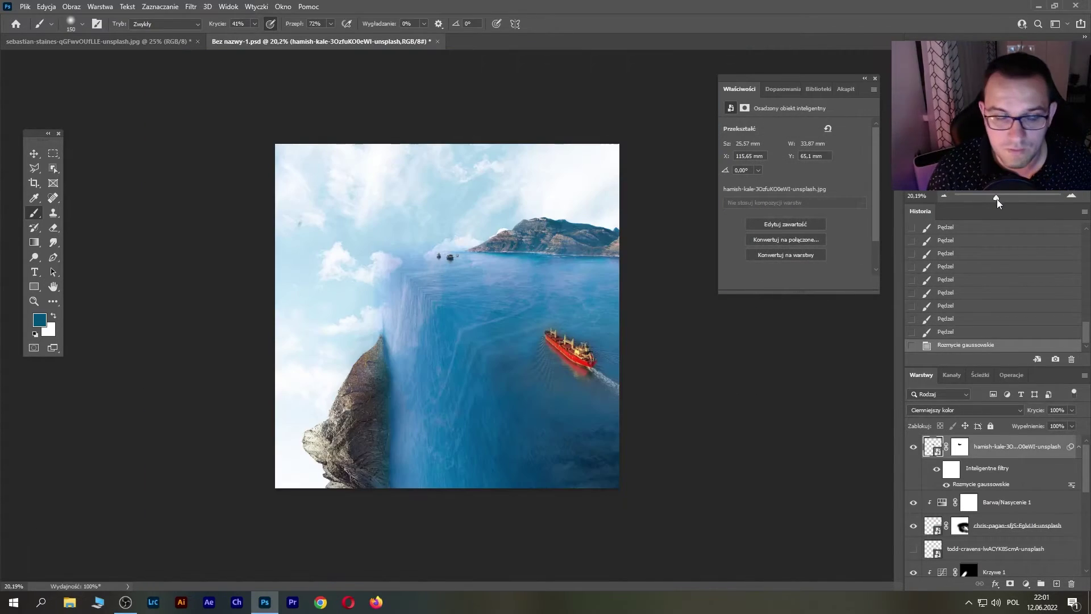
{"action": "key", "text": "ctrl+s"}
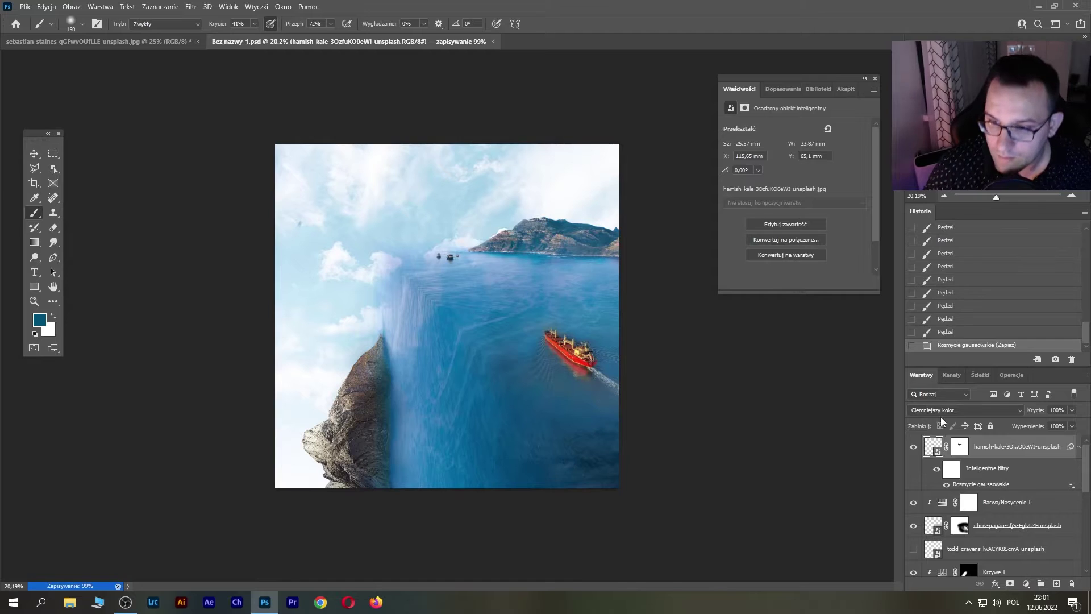
- Show the whale photo layer, move it up and left, and shrink it much smaller
{"action": "left_click", "coordinate": [913, 549]}
{"action": "left_click", "coordinate": [994, 549]}
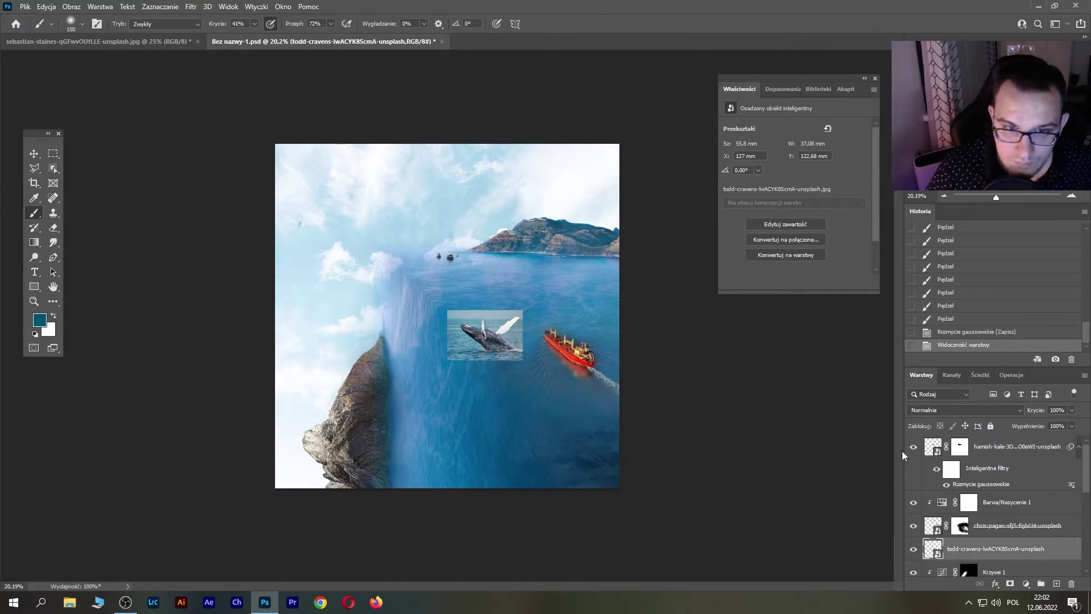
{"action": "left_click_drag", "start_coordinate": [485, 336], "coordinate": [457, 309]}
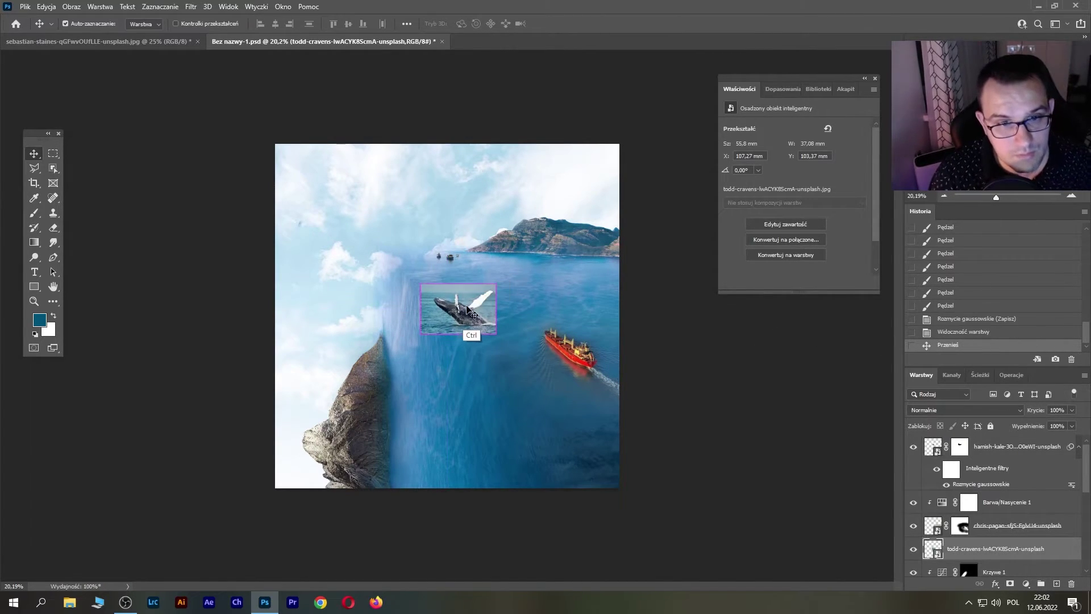
{"action": "key", "text": "ctrl+t"}
{"action": "left_click_drag", "start_coordinate": [413, 279], "coordinate": [449, 303]}
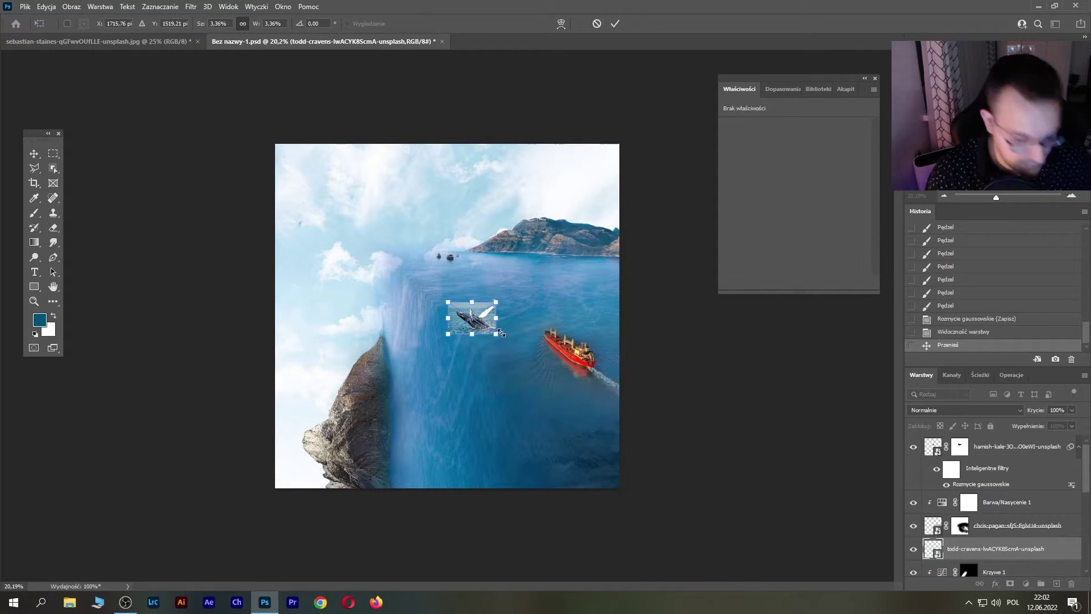
{"action": "key", "text": "Return"}
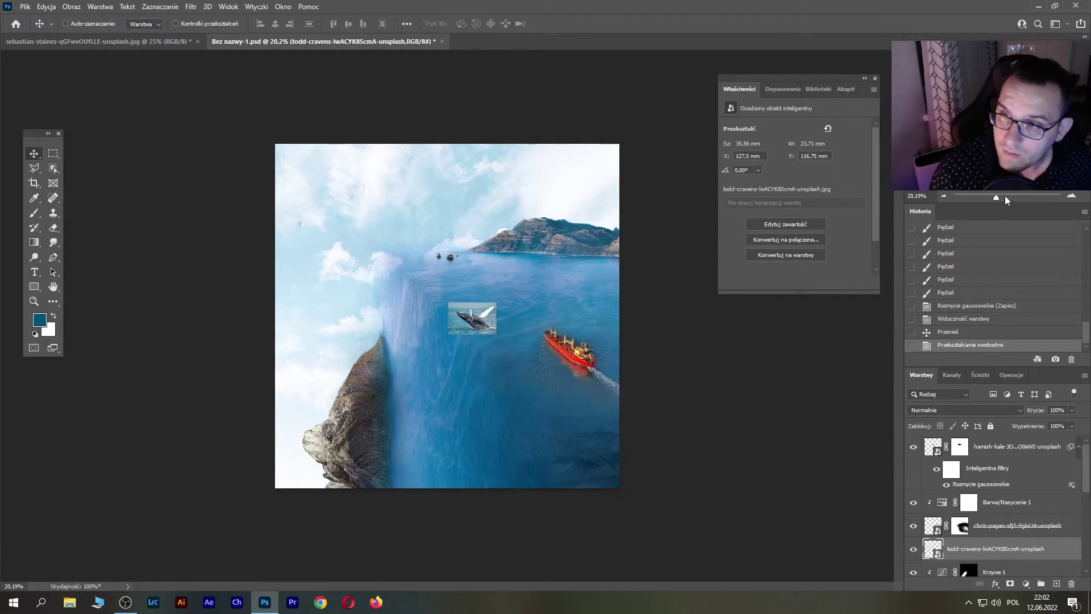
{"action": "left_click_drag", "start_coordinate": [996, 197], "coordinate": [1000, 200]}
- Move the whale down onto the water wall and rotate it about -68°
{"action": "mouse_move", "coordinate": [542, 302]}
{"action": "left_mouse_down"}
{"action": "mouse_move", "coordinate": [517, 454]}
{"action": "mouse_move", "coordinate": [460, 415]}
{"action": "left_mouse_up"}
{"action": "key", "text": "ctrl+t"}
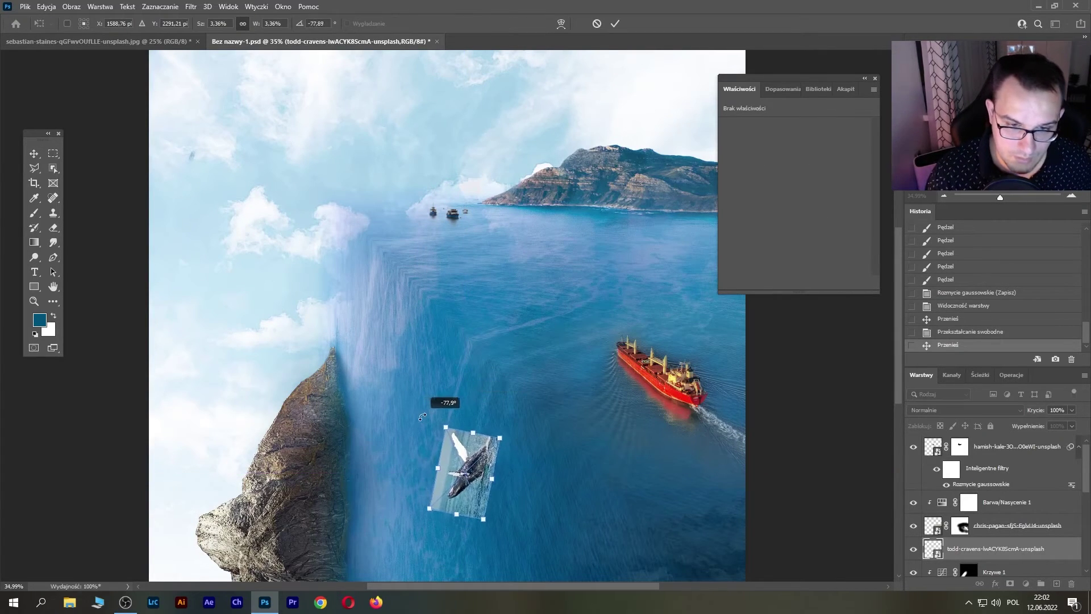
{"action": "key", "text": "Return"}
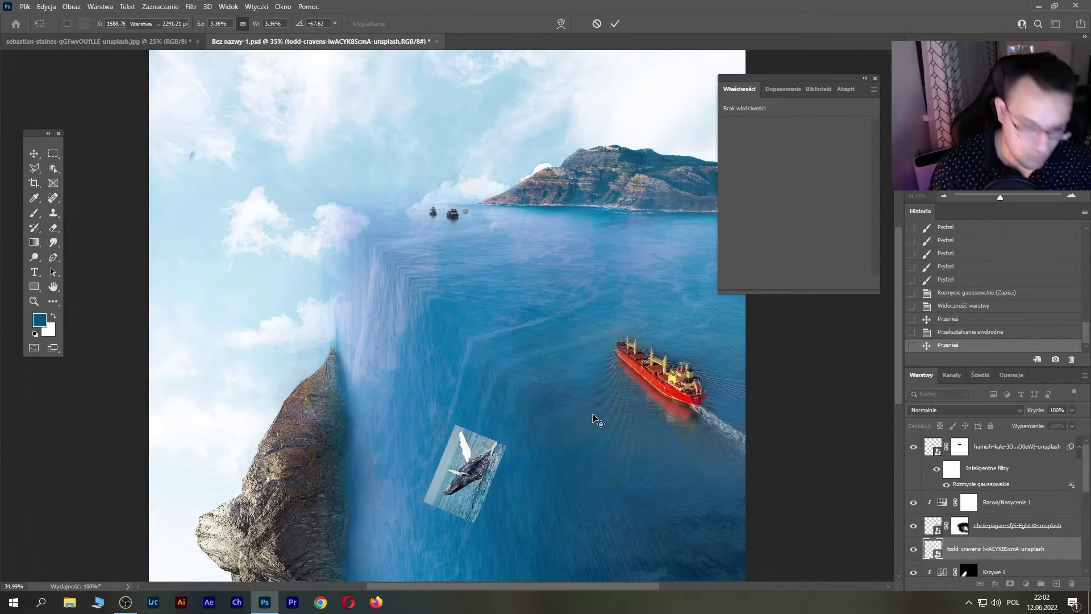
{"action": "left_click_drag", "start_coordinate": [431, 487], "coordinate": [448, 319]}
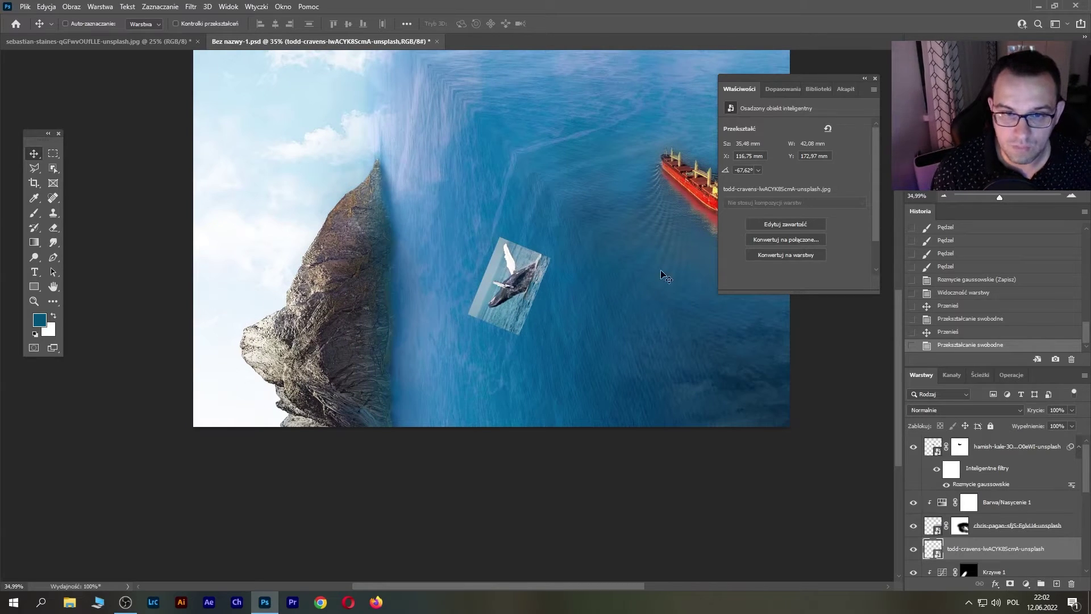
{"action": "left_click", "coordinate": [1012, 197]}
{"action": "left_click_drag", "start_coordinate": [628, 377], "coordinate": [443, 361]}
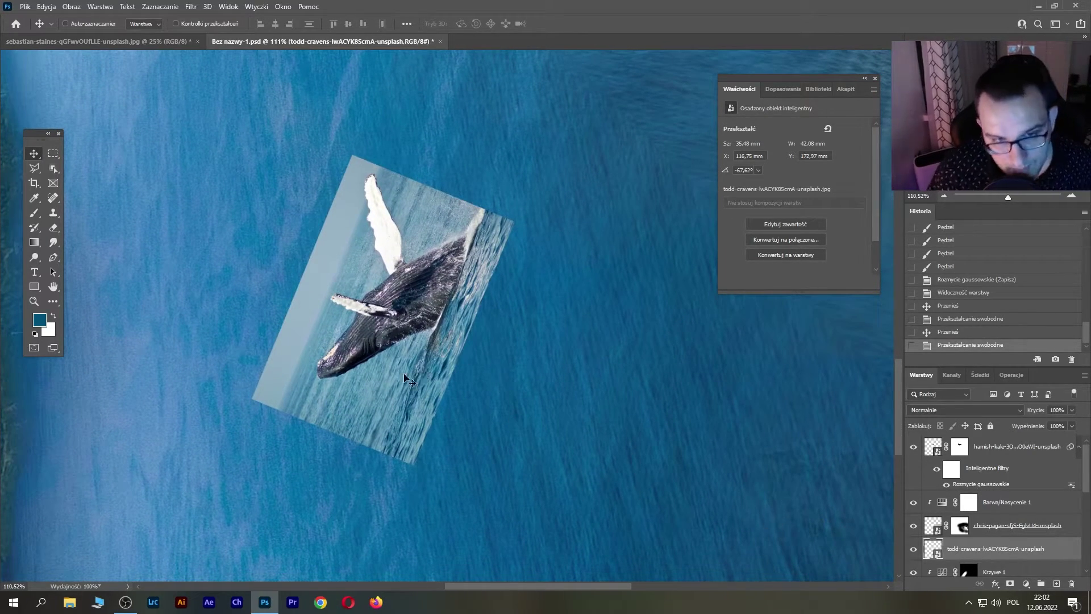
- Add a mask to the whale photo and brush away its bottom, right and top edges
{"action": "left_click", "coordinate": [1010, 584]}
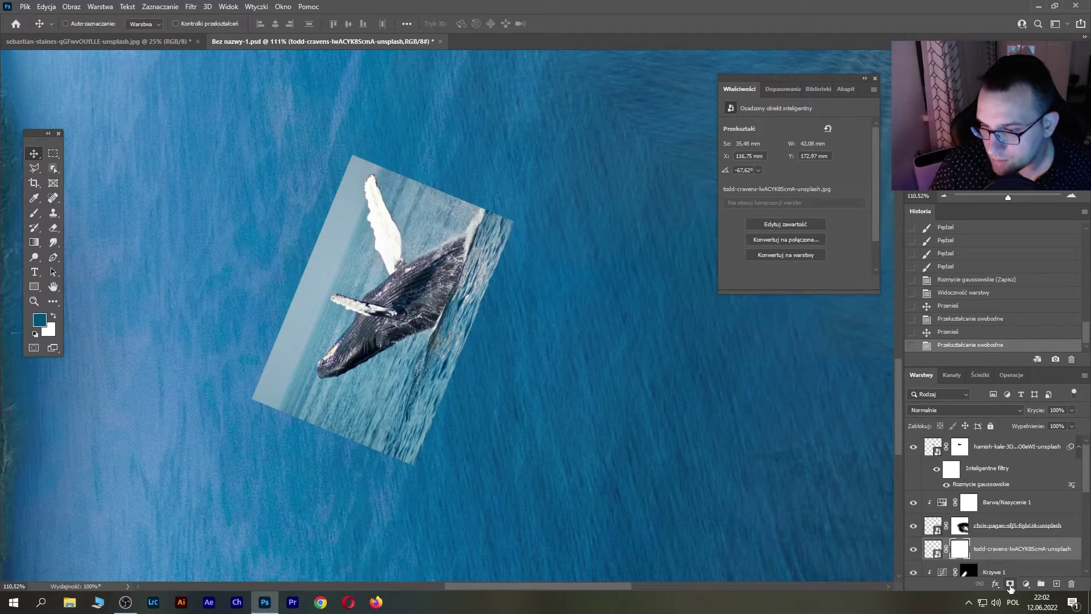
{"action": "key", "text": "b"}
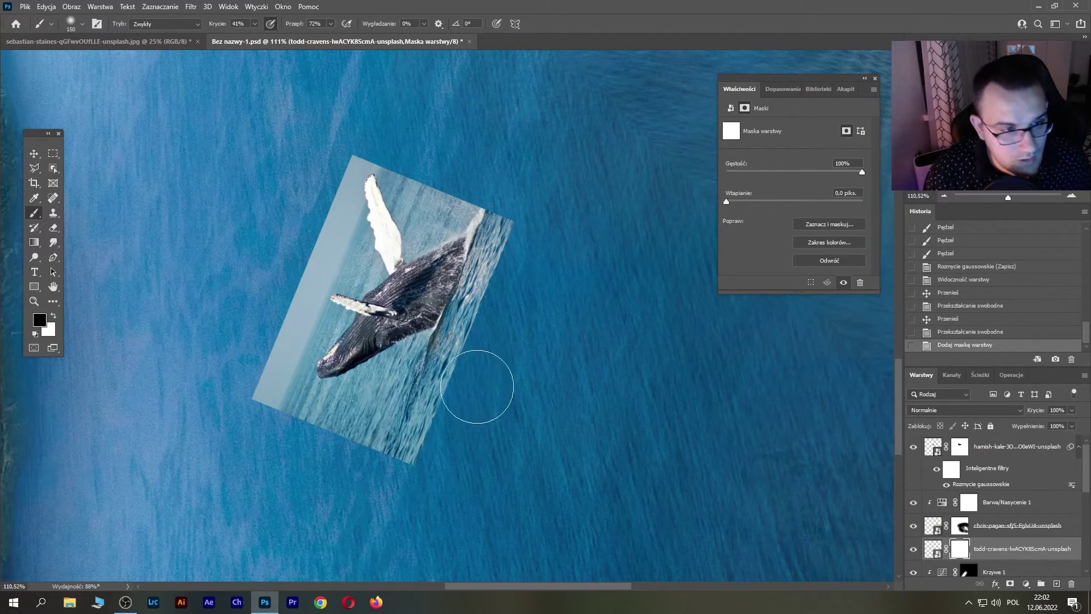
{"action": "mouse_move", "coordinate": [475, 385]}
{"action": "left_mouse_down"}
{"action": "mouse_move", "coordinate": [480, 398]}
{"action": "mouse_move", "coordinate": [349, 473]}
{"action": "mouse_move", "coordinate": [421, 398]}
{"action": "left_mouse_up"}
{"action": "mouse_move", "coordinate": [398, 392]}
{"action": "left_mouse_down"}
{"action": "mouse_move", "coordinate": [434, 404]}
{"action": "mouse_move", "coordinate": [361, 434]}
{"action": "mouse_move", "coordinate": [341, 454]}
{"action": "left_mouse_up"}
{"action": "mouse_move", "coordinate": [353, 432]}
{"action": "left_mouse_down"}
{"action": "mouse_move", "coordinate": [390, 433]}
{"action": "mouse_move", "coordinate": [392, 414]}
{"action": "left_mouse_up"}
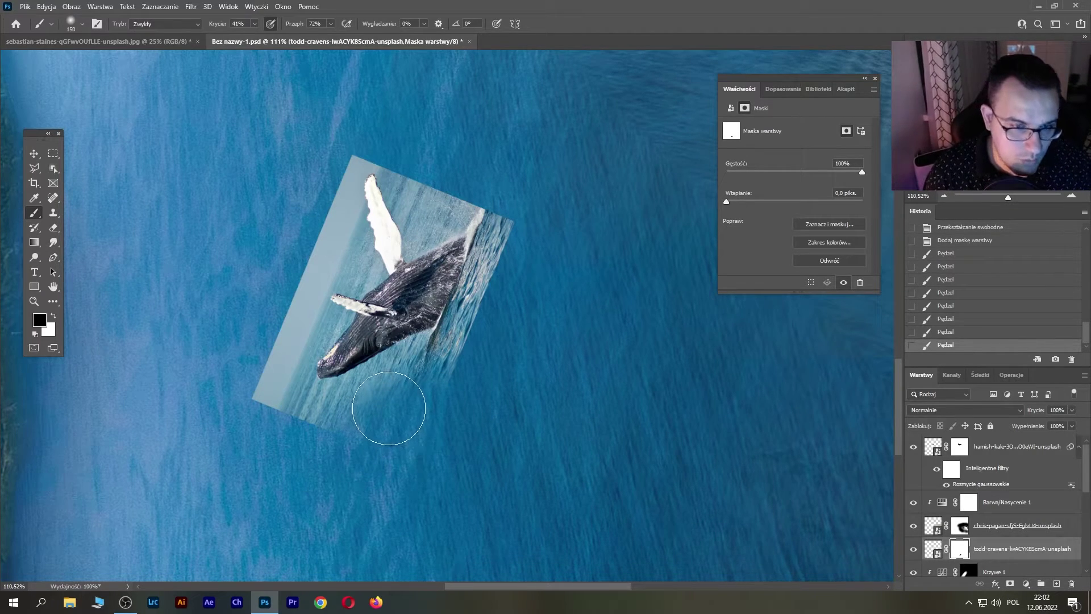
{"action": "key", "text": "bracketleft"}
{"action": "key", "text": "bracketleft"}
{"action": "key", "text": "bracketleft"}
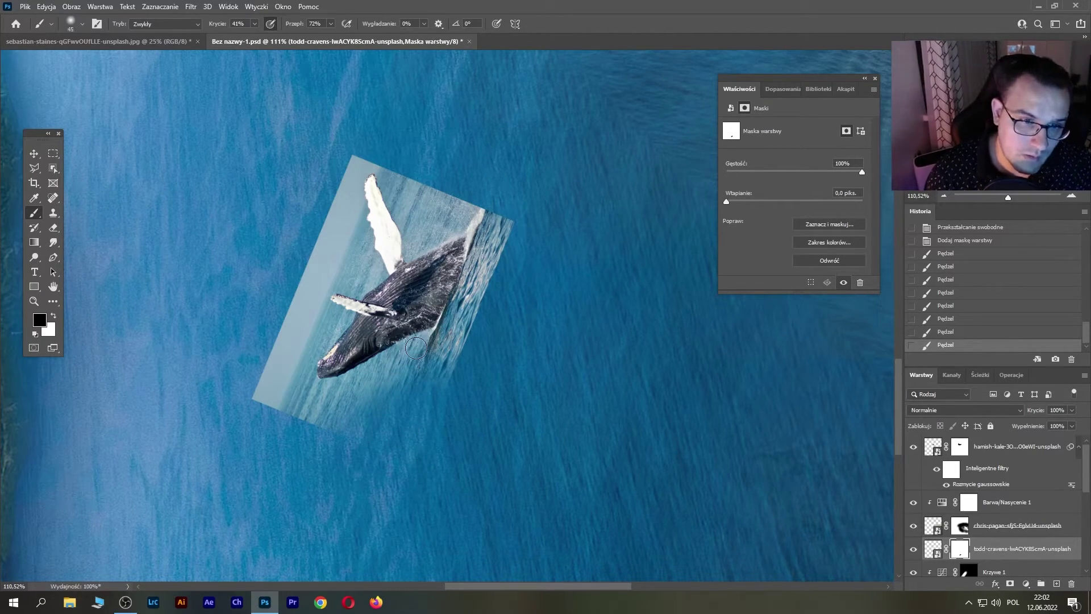
{"action": "left_click_drag", "start_coordinate": [415, 348], "coordinate": [346, 379]}
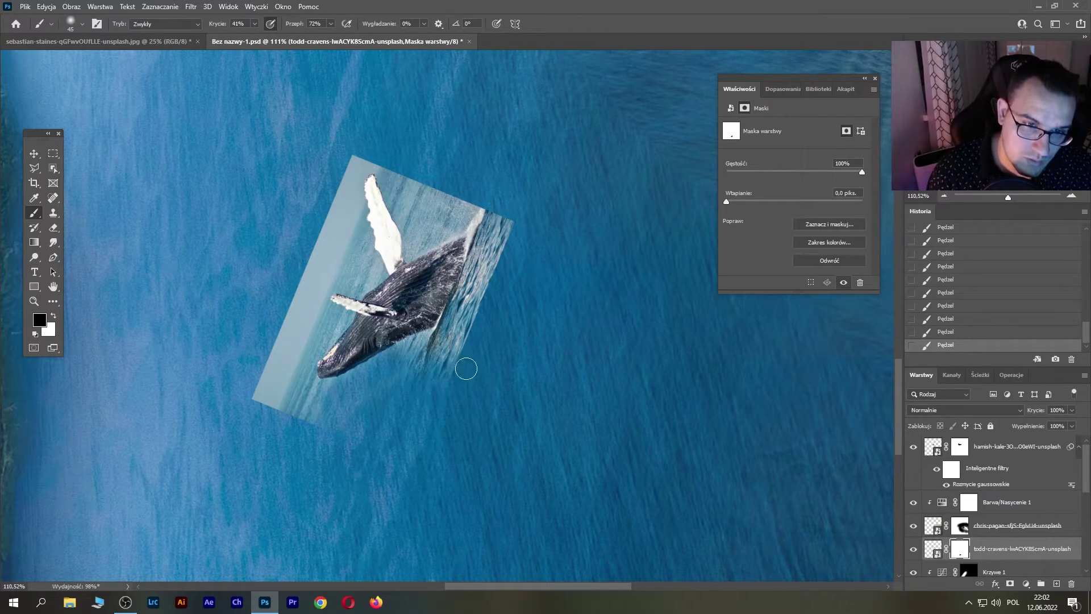
{"action": "left_click_drag", "start_coordinate": [472, 337], "coordinate": [424, 380]}
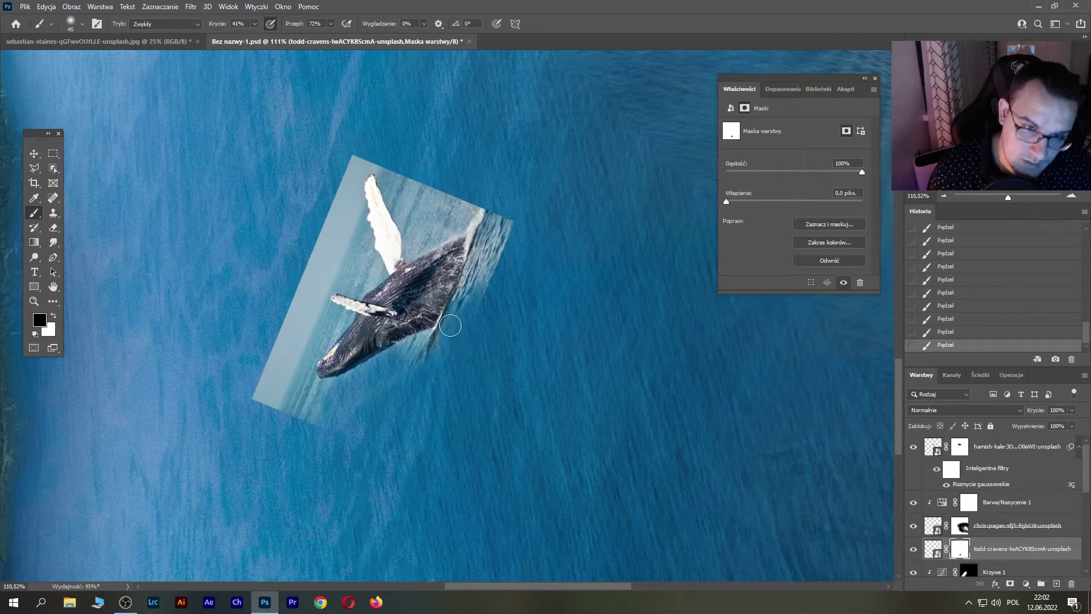
{"action": "mouse_move", "coordinate": [491, 237]}
{"action": "left_mouse_down"}
{"action": "mouse_move", "coordinate": [500, 230]}
{"action": "mouse_move", "coordinate": [465, 284]}
{"action": "left_mouse_up"}
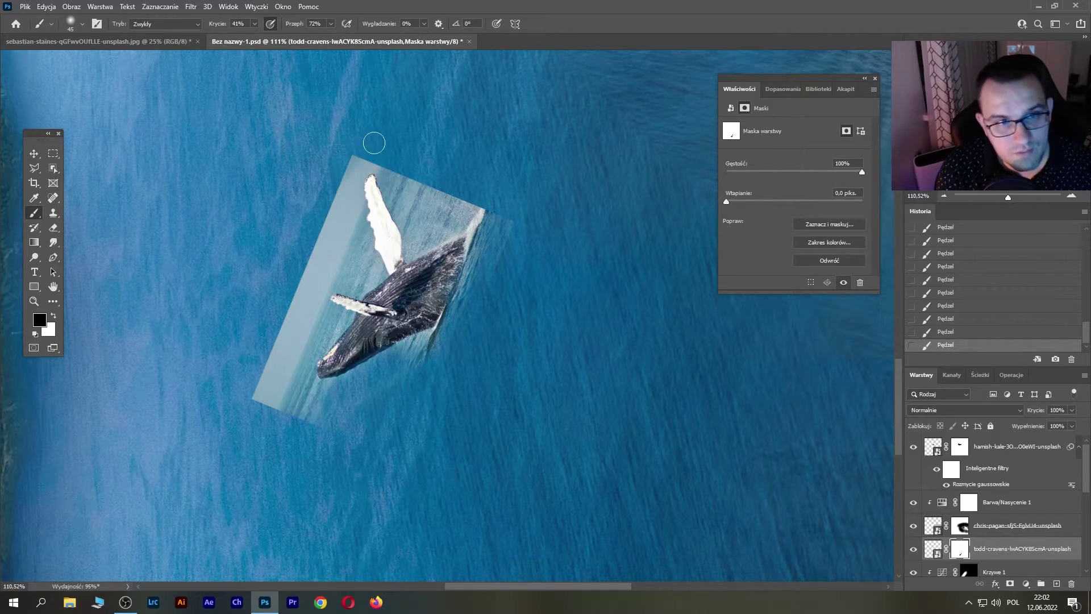
{"action": "mouse_move", "coordinate": [372, 141]}
{"action": "left_mouse_down"}
{"action": "mouse_move", "coordinate": [352, 199]}
{"action": "mouse_move", "coordinate": [443, 194]}
{"action": "mouse_move", "coordinate": [472, 206]}
{"action": "left_mouse_up"}
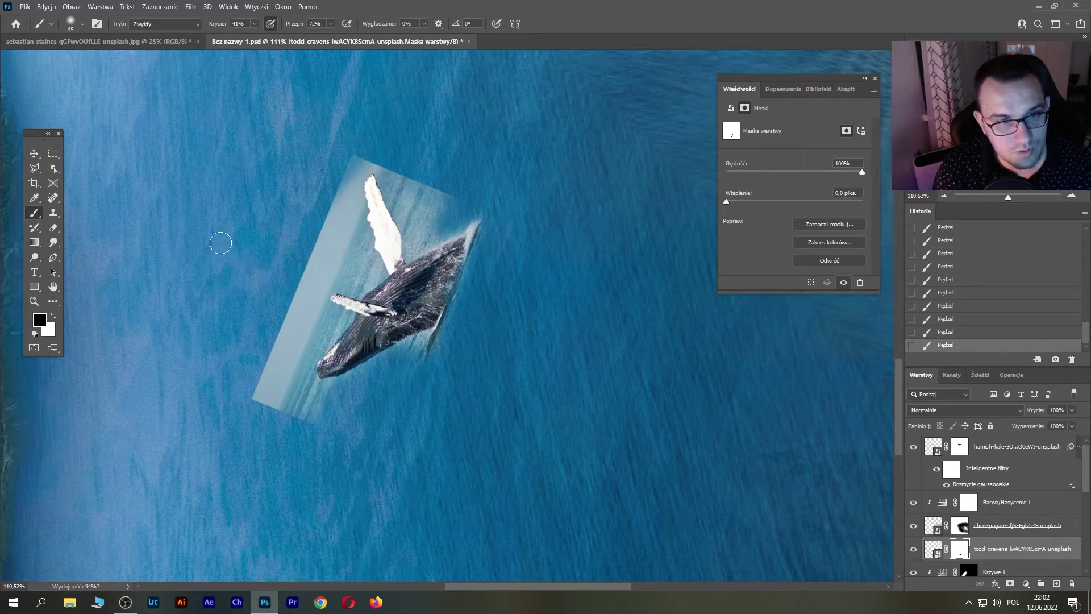
- Object-select the whale, invert the selection, paint out the pale background, then deselect
{"action": "left_click_drag", "start_coordinate": [338, 162], "coordinate": [466, 367]}
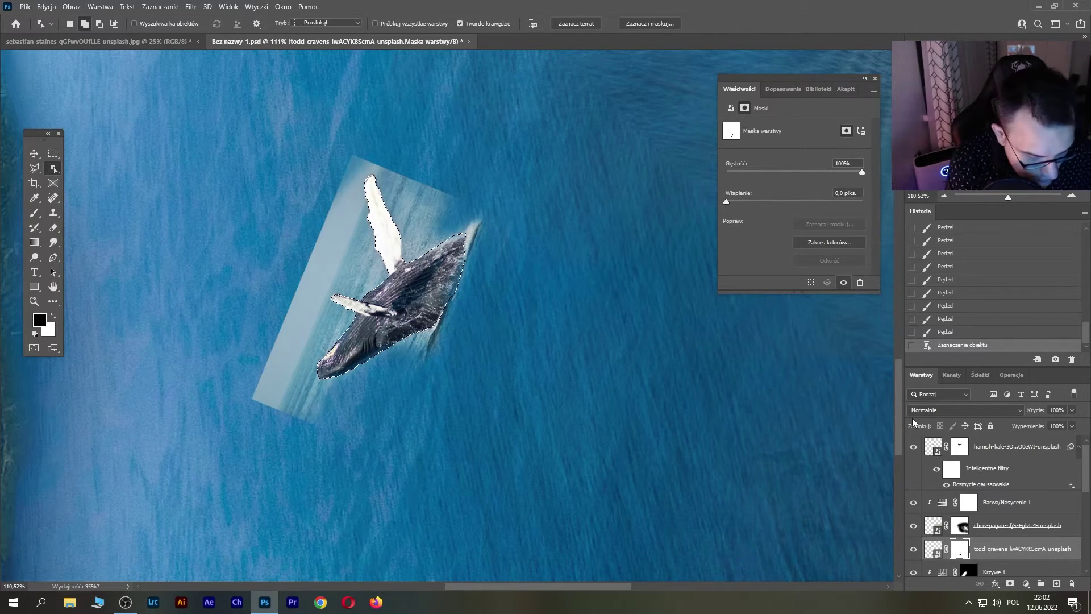
{"action": "key", "text": "ctrl+shift+i"}
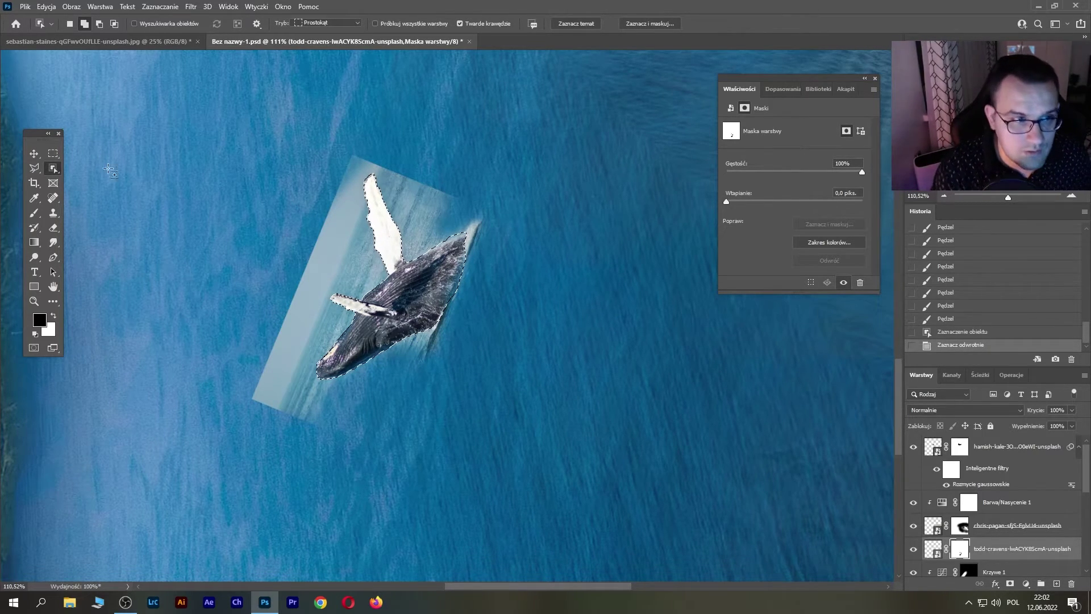
{"action": "left_click", "coordinate": [35, 214]}
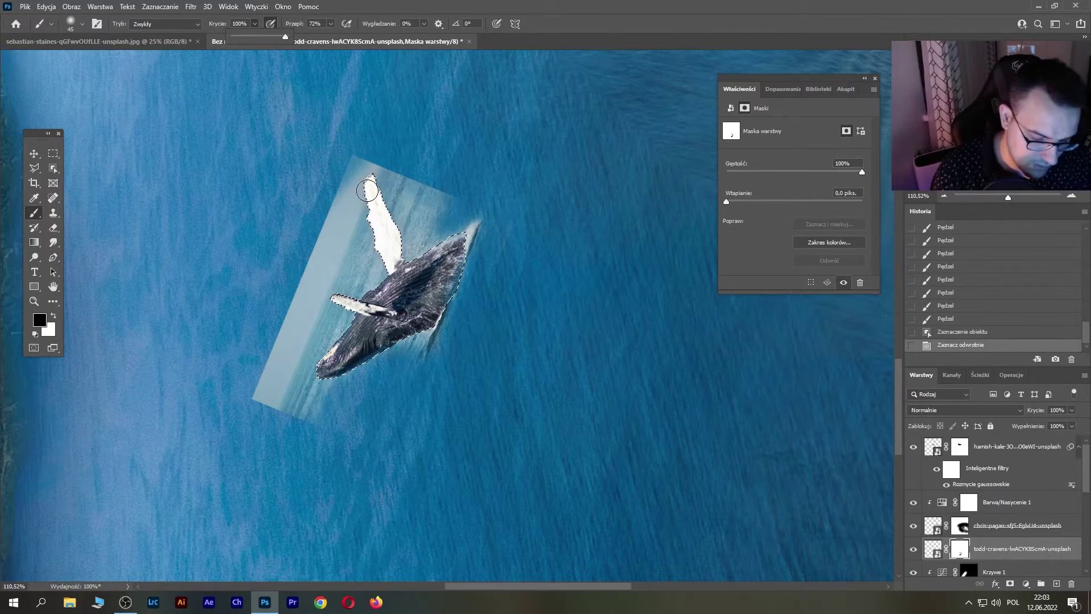
{"action": "key", "text": "bracketright"}
{"action": "key", "text": "bracketright"}
{"action": "key", "text": "bracketright"}
{"action": "left_click_drag", "start_coordinate": [398, 165], "coordinate": [272, 244]}
{"action": "mouse_move", "coordinate": [433, 156]}
{"action": "left_mouse_down"}
{"action": "mouse_move", "coordinate": [304, 220]}
{"action": "mouse_move", "coordinate": [341, 195]}
{"action": "mouse_move", "coordinate": [221, 387]}
{"action": "mouse_move", "coordinate": [243, 328]}
{"action": "mouse_move", "coordinate": [273, 390]}
{"action": "left_mouse_up"}
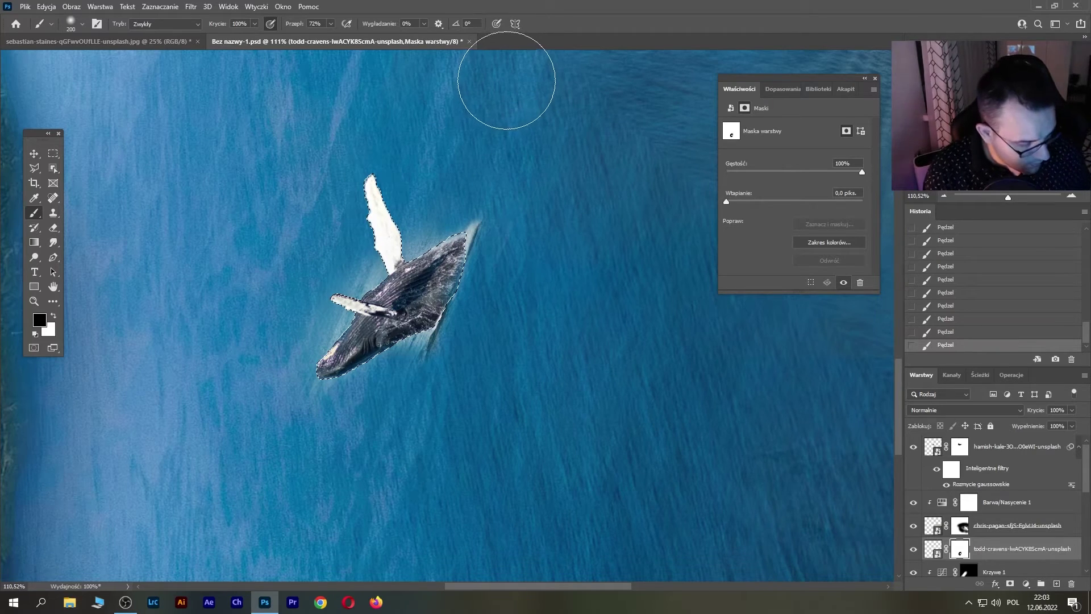
{"action": "key", "text": "ctrl+d"}
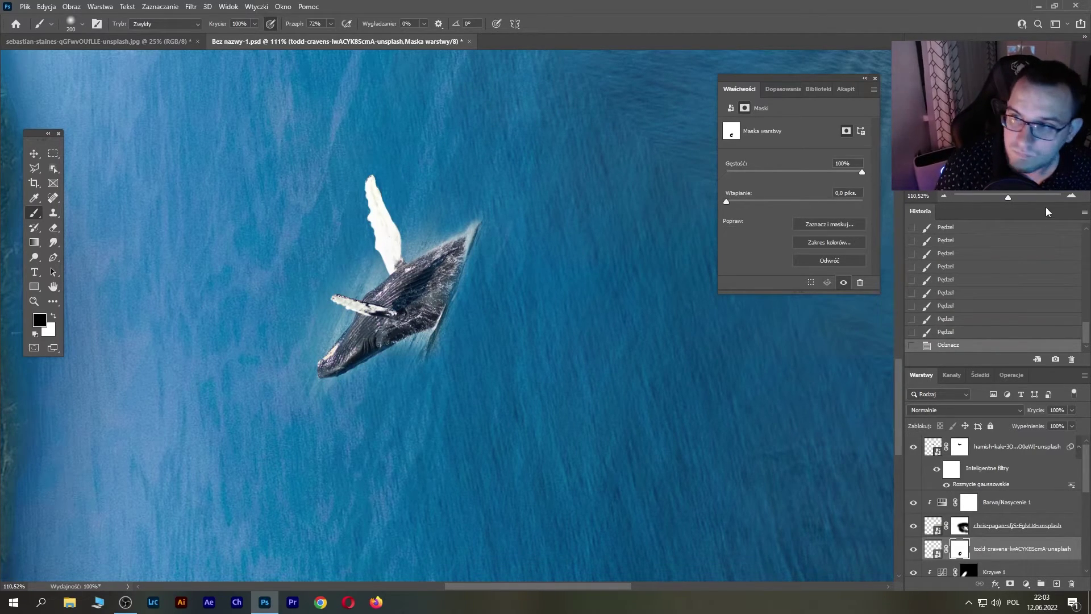
- Rotate the whale about 20 degrees and enlarge it slightly
{"action": "left_click_drag", "start_coordinate": [1008, 197], "coordinate": [998, 200]}
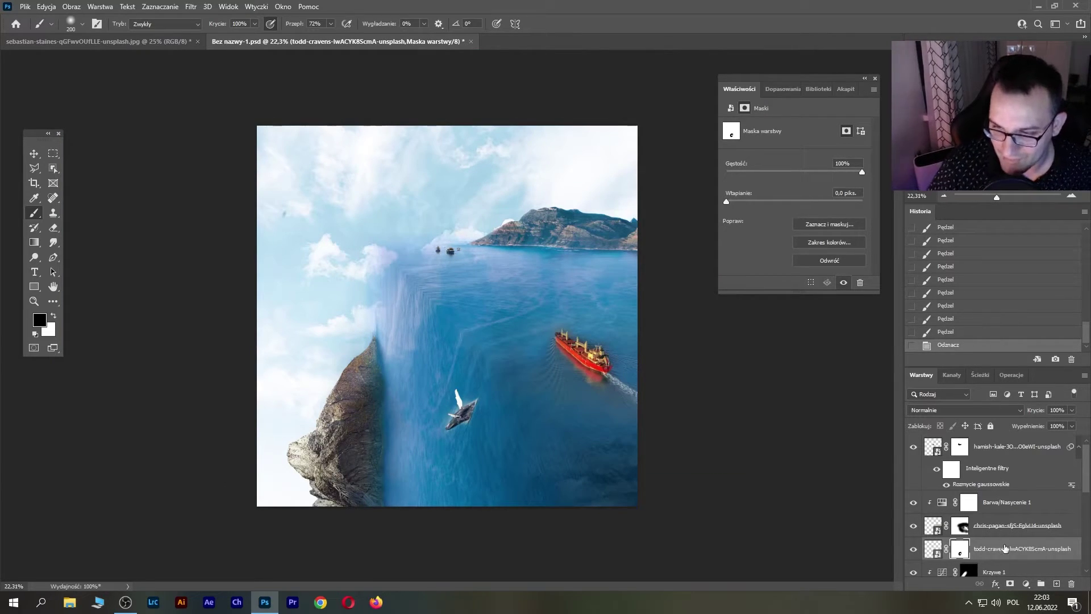
{"action": "left_click", "coordinate": [933, 548]}
{"action": "key", "text": "ctrl+t"}
{"action": "left_click_drag", "start_coordinate": [514, 372], "coordinate": [495, 355]}
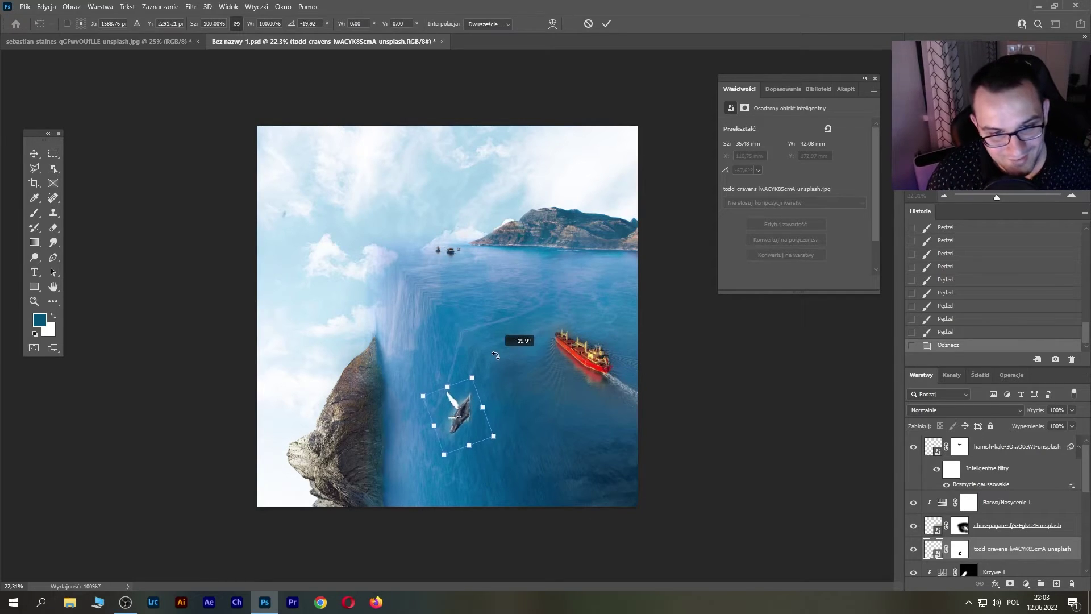
{"action": "key", "text": "Return"}
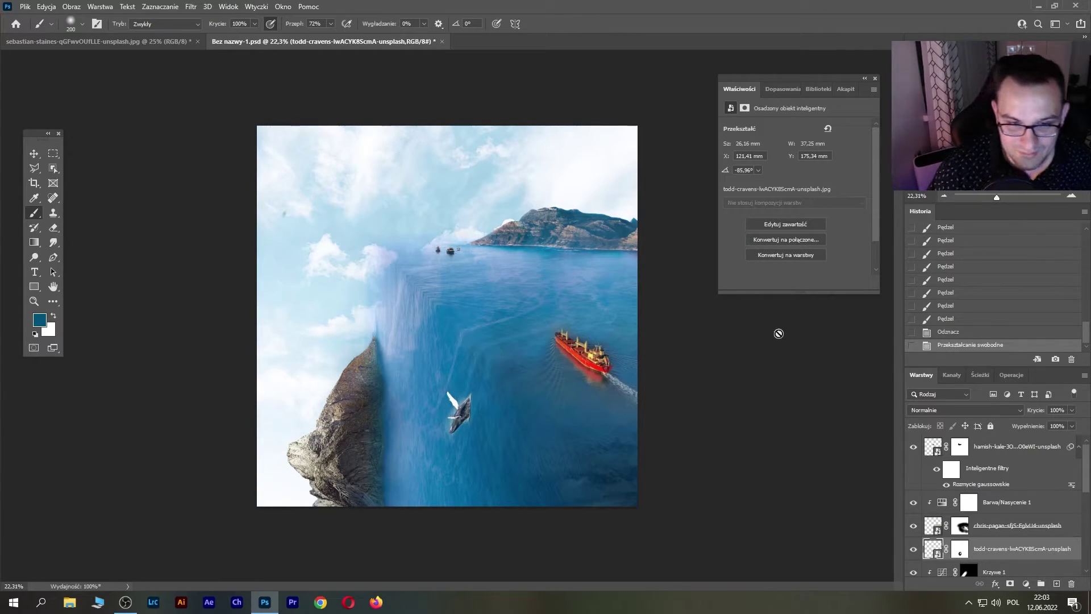
{"action": "key", "text": "ctrl+t"}
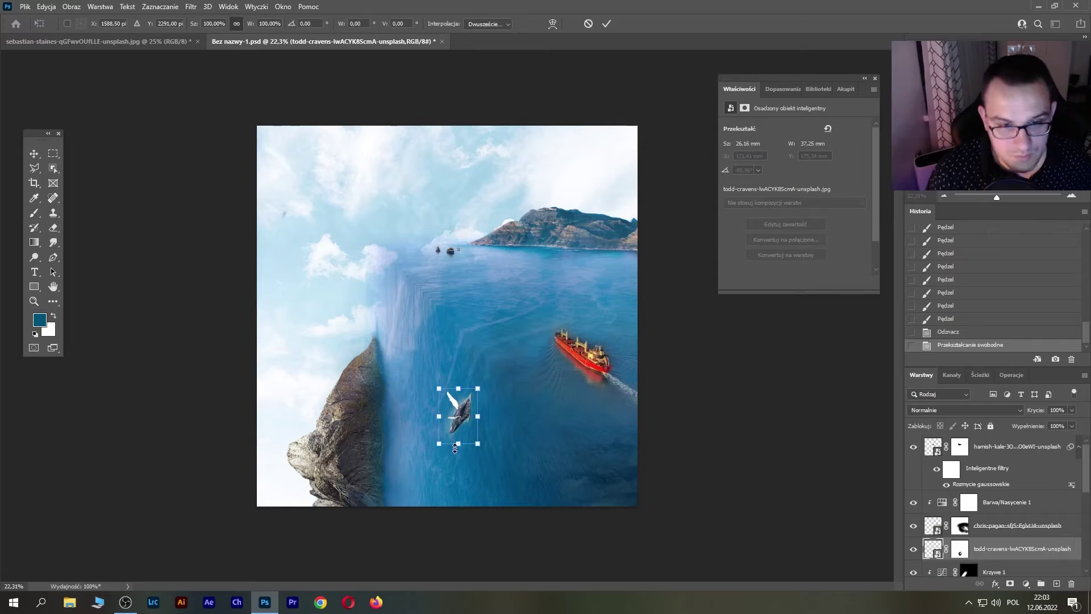
{"action": "left_click_drag", "start_coordinate": [439, 438], "coordinate": [436, 464]}
{"action": "key", "text": "Return"}
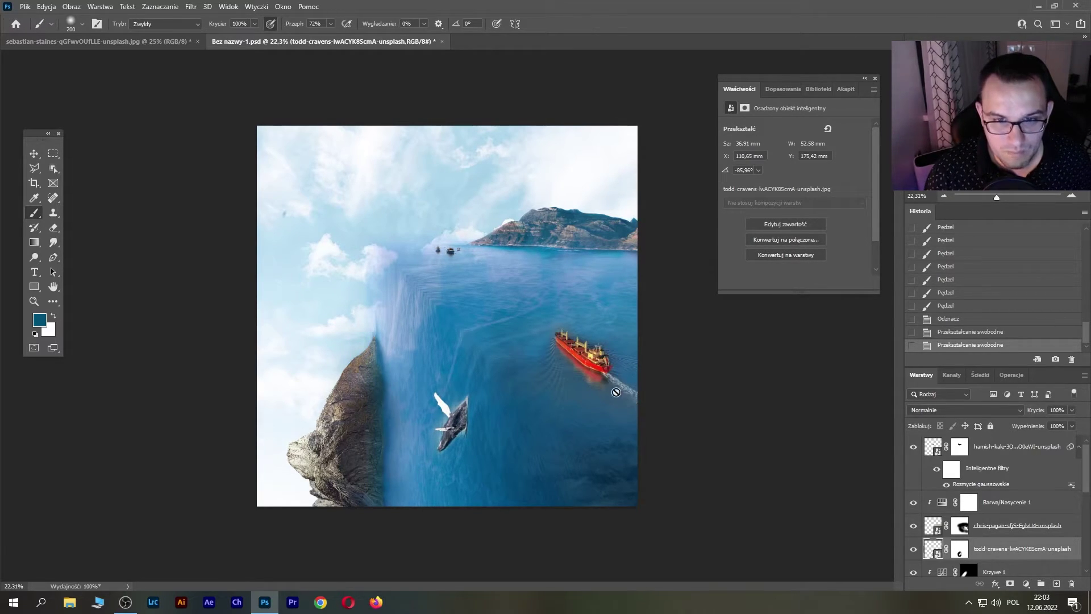
- Move the whale beside the cliff and shrink it to about 60%
{"action": "key", "text": "v"}
{"action": "mouse_move", "coordinate": [457, 446]}
{"action": "left_mouse_down"}
{"action": "mouse_move", "coordinate": [547, 507]}
{"action": "mouse_move", "coordinate": [434, 404]}
{"action": "left_mouse_up"}
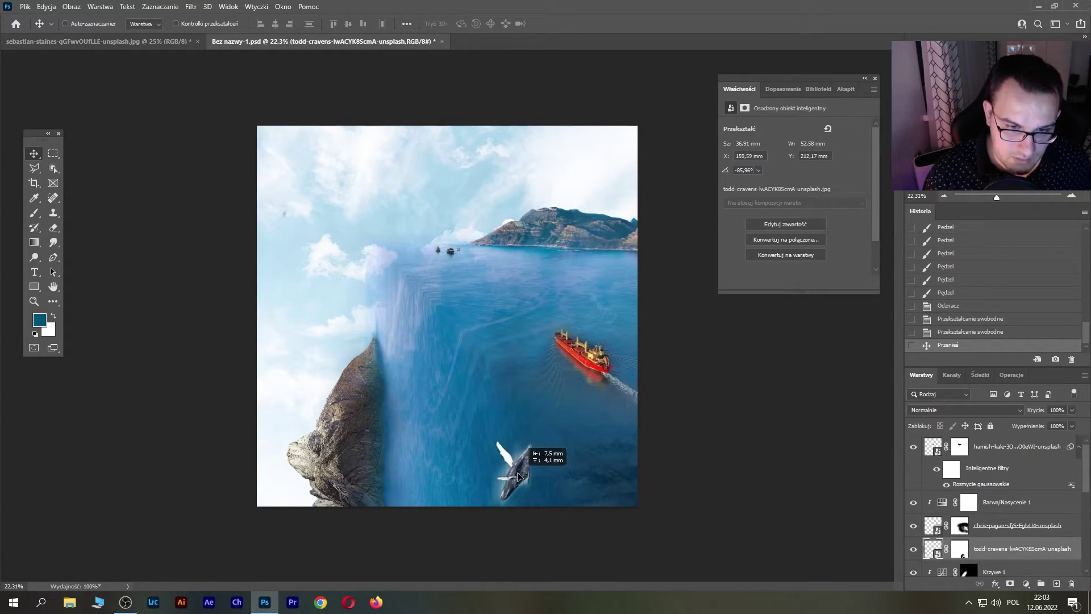
{"action": "key", "text": "ctrl+t"}
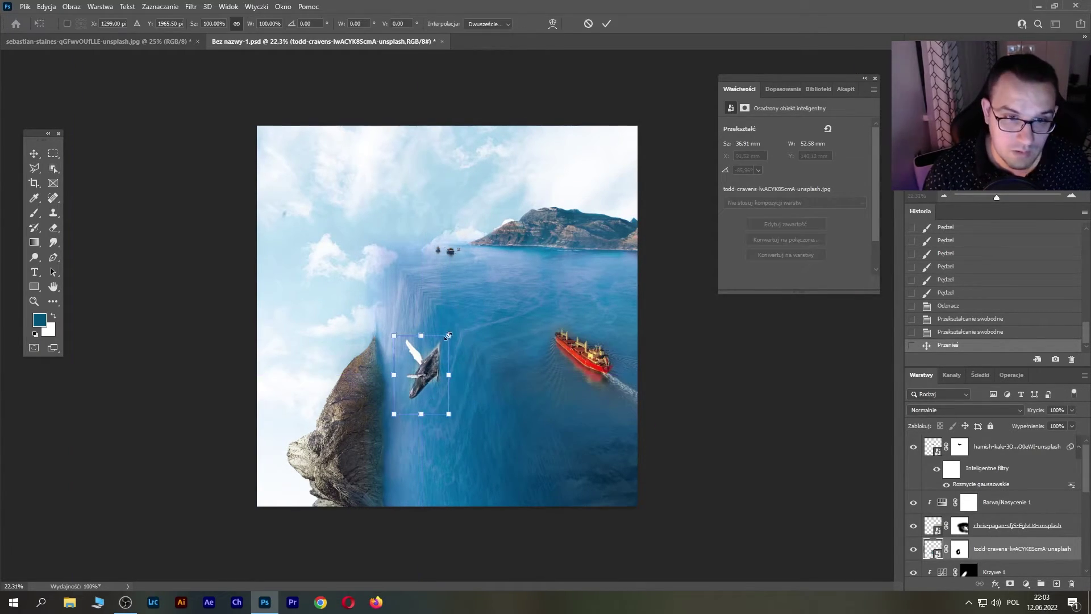
{"action": "mouse_move", "coordinate": [449, 336]}
{"action": "left_mouse_down"}
{"action": "mouse_move", "coordinate": [426, 367]}
{"action": "mouse_move", "coordinate": [432, 381]}
{"action": "left_mouse_up"}
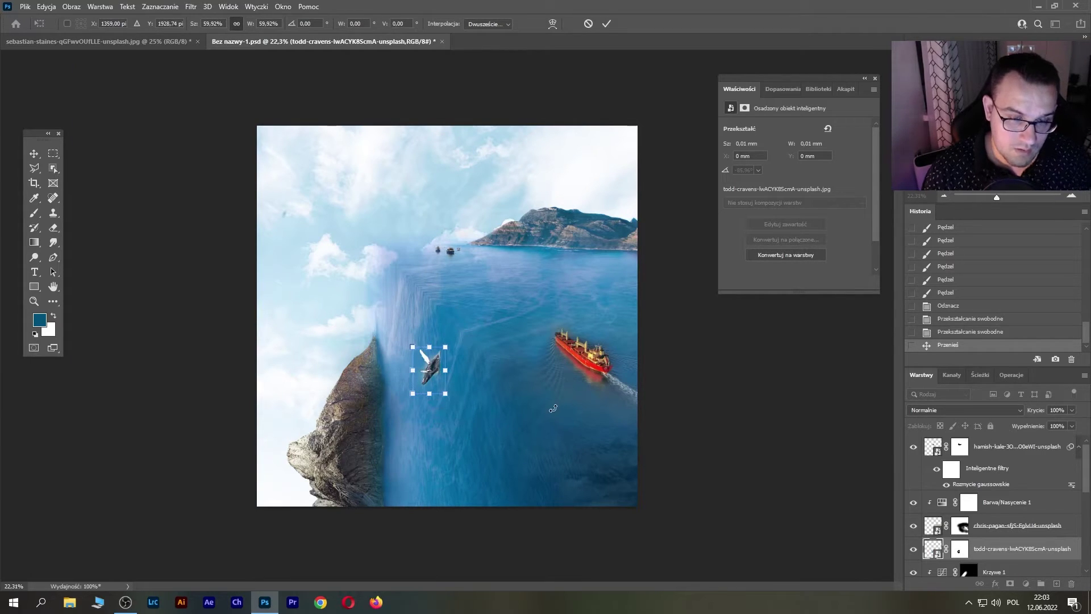
{"action": "key", "text": "Return"}
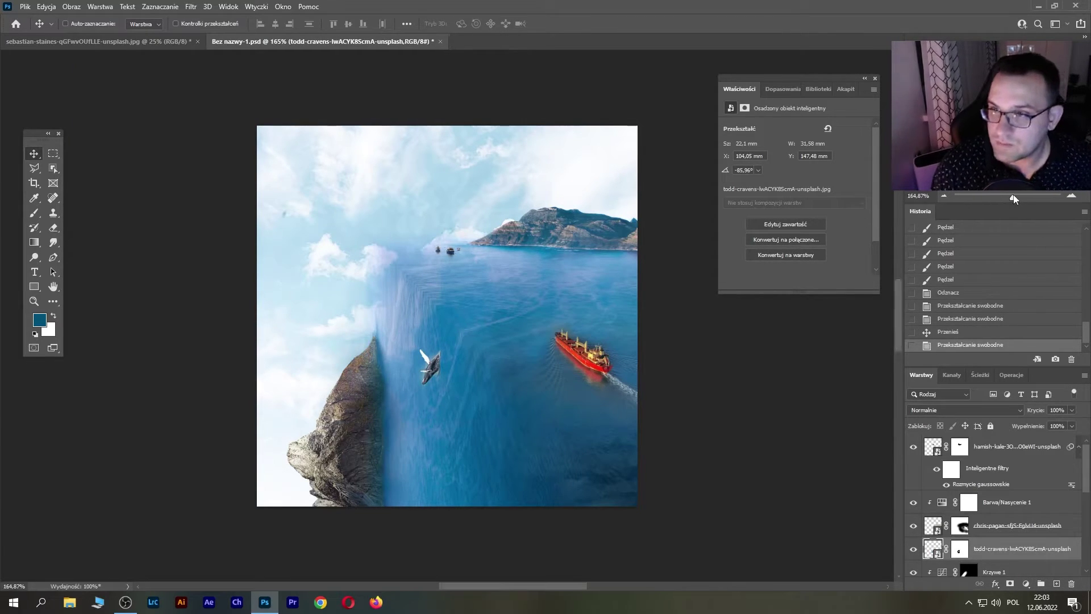
- Add a new Multiply layer clipped to the Warstwa 3 shading layer
{"action": "scroll", "coordinate": [430, 366], "scroll_direction": "up", "scroll_amount": 5}
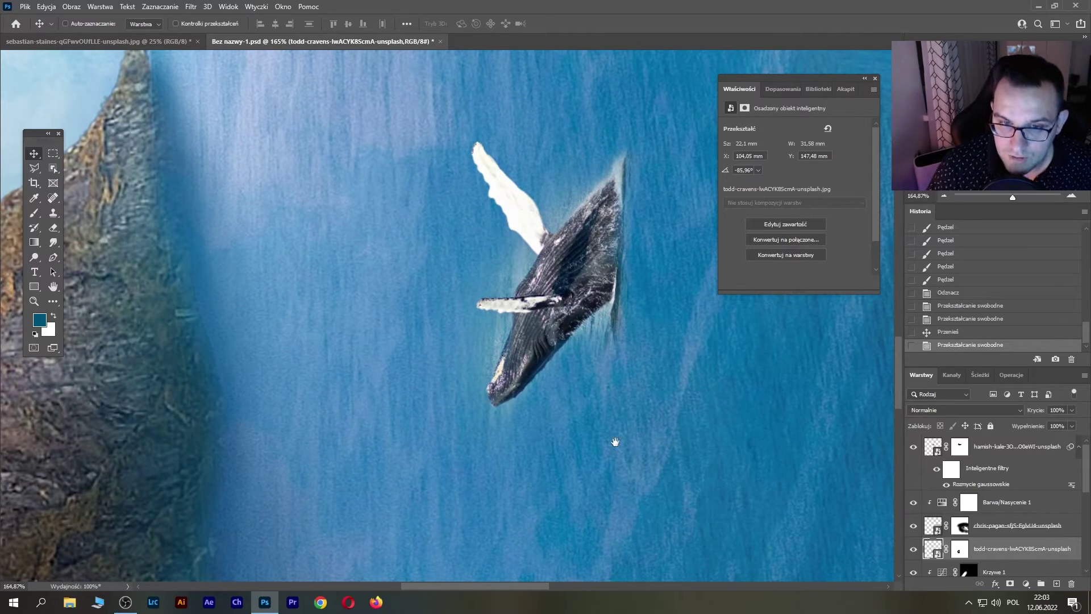
{"action": "left_click_drag", "start_coordinate": [615, 442], "coordinate": [506, 372]}
{"action": "scroll", "coordinate": [1080, 477], "scroll_direction": "down", "scroll_amount": 5}
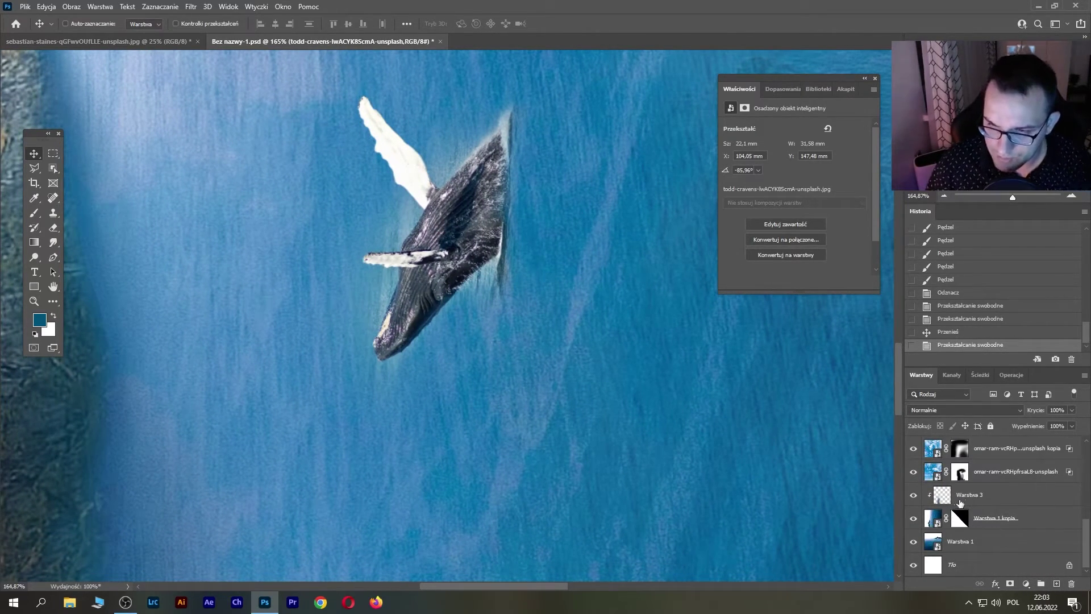
{"action": "left_click", "coordinate": [939, 497]}
{"action": "left_click", "coordinate": [1057, 584]}
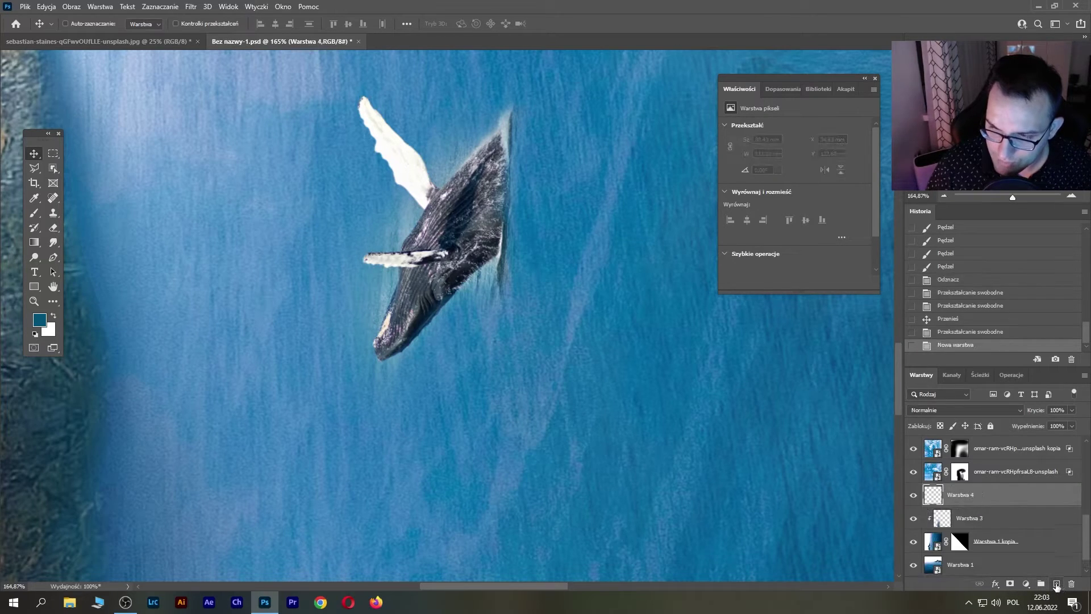
{"action": "left_click", "coordinate": [987, 503], "text": "alt"}
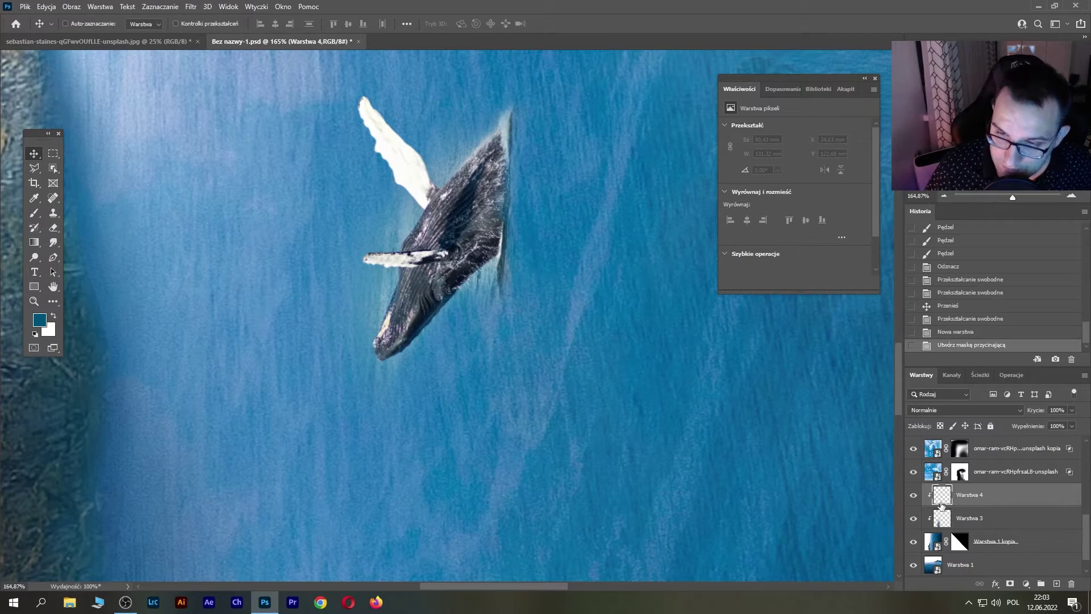
{"action": "left_click", "coordinate": [991, 412]}
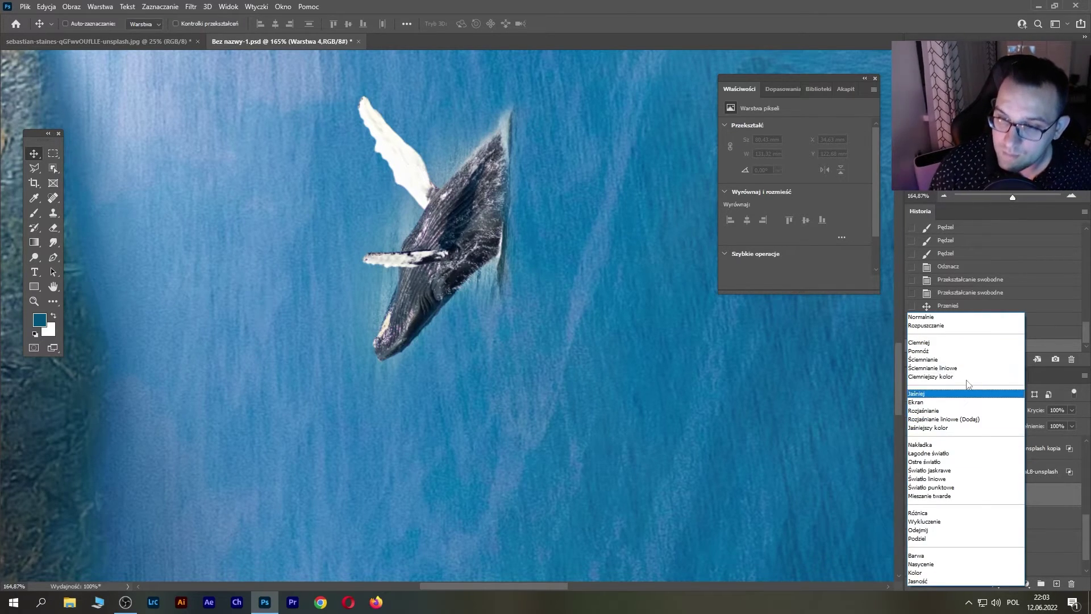
{"action": "left_click", "coordinate": [966, 348]}
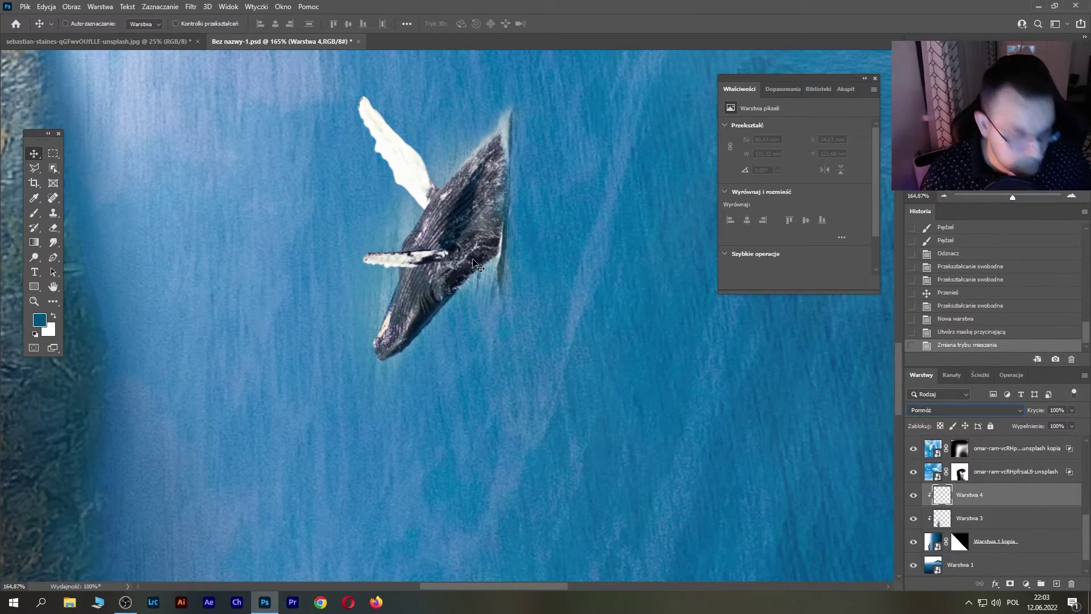
- Sample a dark teal from the water and try shading strokes by the whale, undoing them and lowering brush opacity
{"action": "key", "text": "b"}
{"action": "left_click", "coordinate": [100, 247], "text": "alt"}
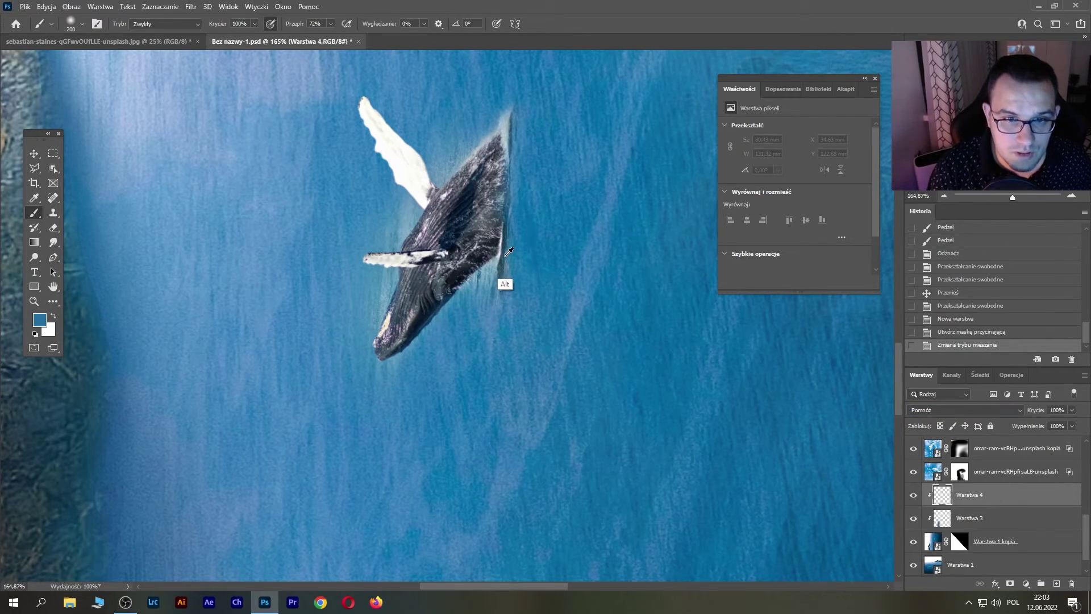
{"action": "left_click", "coordinate": [500, 274], "text": "alt"}
{"action": "key", "text": "bracketleft"}
{"action": "key", "text": "bracketleft"}
{"action": "key", "text": "bracketleft"}
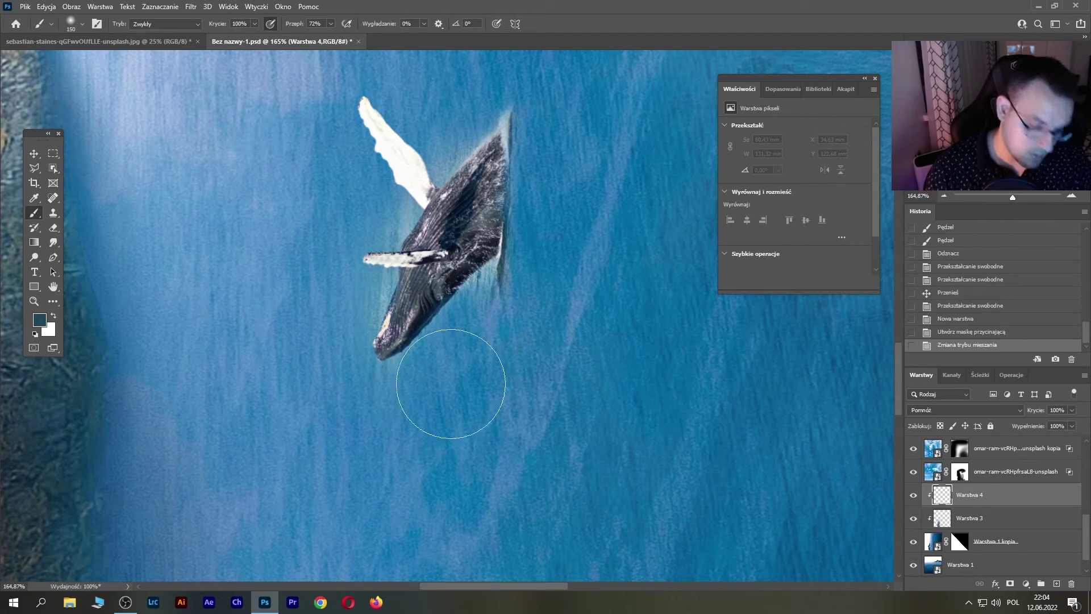
{"action": "mouse_move", "coordinate": [505, 281]}
{"action": "left_mouse_down"}
{"action": "mouse_move", "coordinate": [486, 297]}
{"action": "mouse_move", "coordinate": [487, 346]}
{"action": "left_mouse_up"}
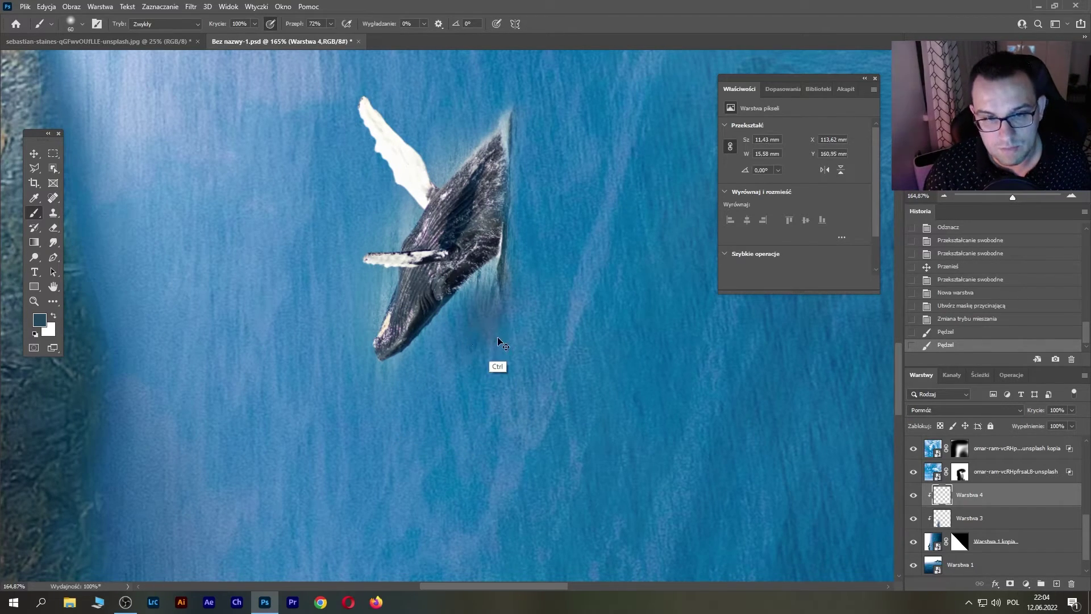
{"action": "key", "text": "ctrl+z"}
{"action": "key", "text": "ctrl+z"}
{"action": "left_click_drag", "start_coordinate": [532, 134], "coordinate": [519, 215]}
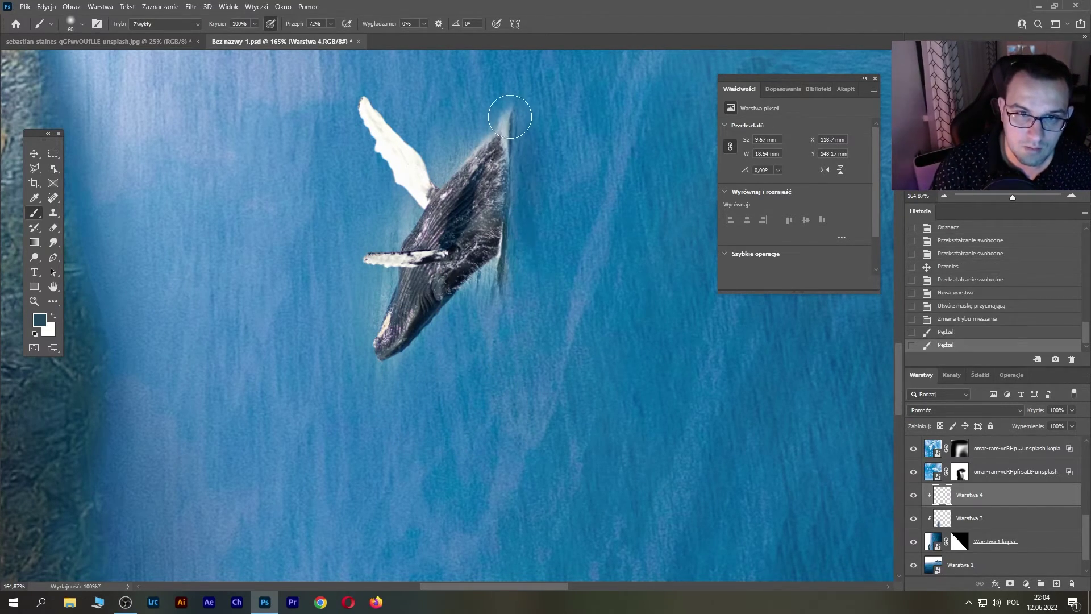
{"action": "left_click_drag", "start_coordinate": [506, 113], "coordinate": [481, 236]}
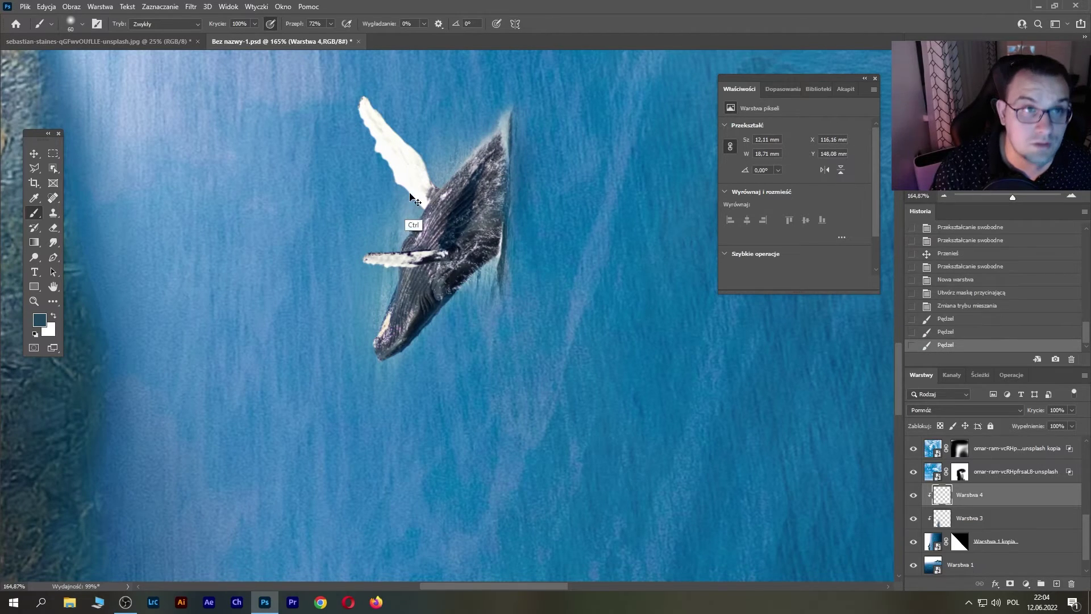
{"action": "key", "text": "ctrl+z"}
{"action": "left_click", "coordinate": [255, 24]}
{"action": "key", "text": "ctrl+z"}
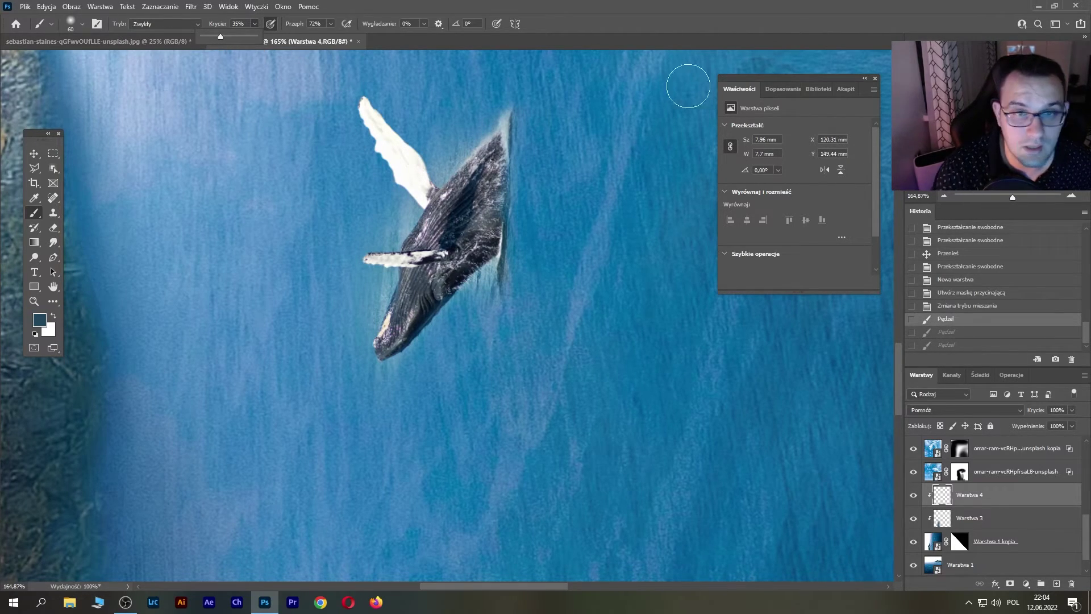
- Repaint soft, lower-opacity shading along the whale's edge and back
{"action": "left_click_drag", "start_coordinate": [1012, 199], "coordinate": [1006, 198]}
{"action": "mouse_move", "coordinate": [480, 222]}
{"action": "left_mouse_down"}
{"action": "mouse_move", "coordinate": [474, 268]}
{"action": "mouse_move", "coordinate": [481, 207]}
{"action": "left_mouse_up"}
{"action": "left_click_drag", "start_coordinate": [480, 207], "coordinate": [476, 267]}
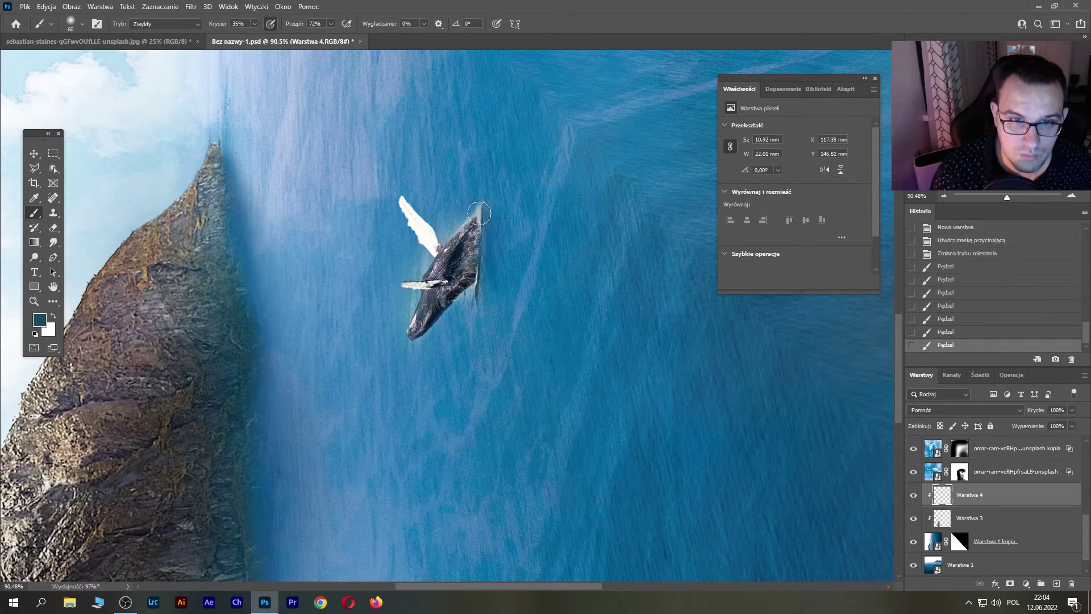
{"action": "left_click_drag", "start_coordinate": [482, 227], "coordinate": [483, 267]}
{"action": "left_click_drag", "start_coordinate": [478, 225], "coordinate": [457, 290]}
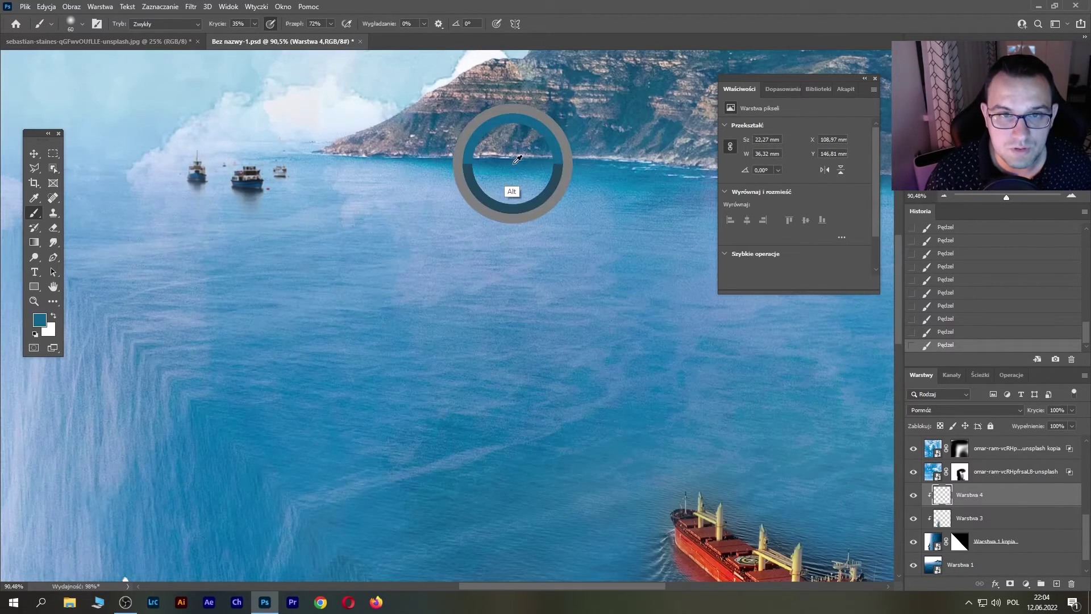
{"action": "left_click_drag", "start_coordinate": [310, 389], "coordinate": [410, 323]}
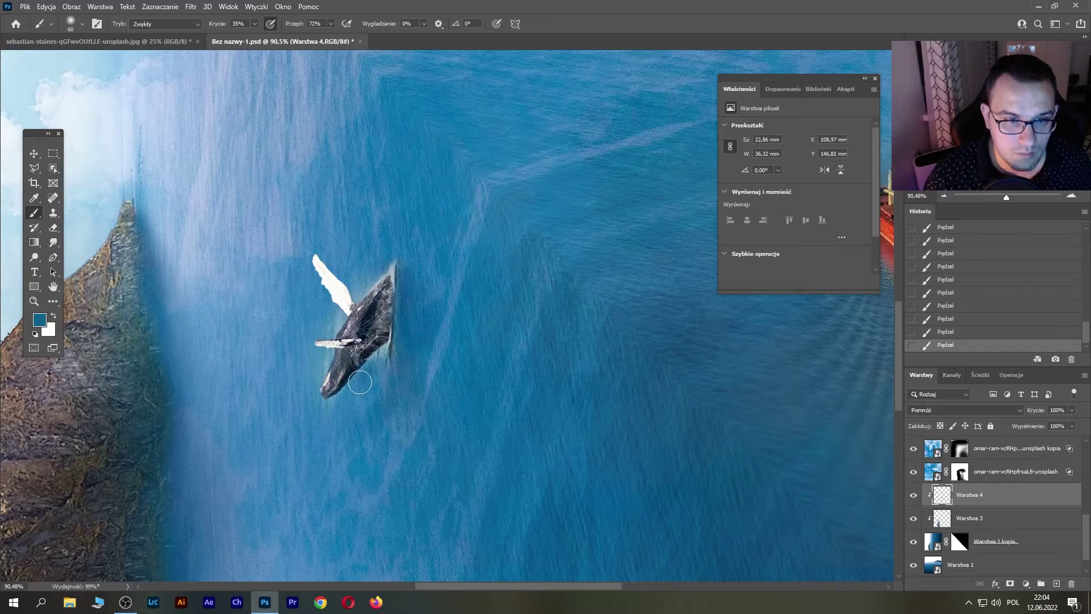
{"action": "left_click", "coordinate": [998, 199]}
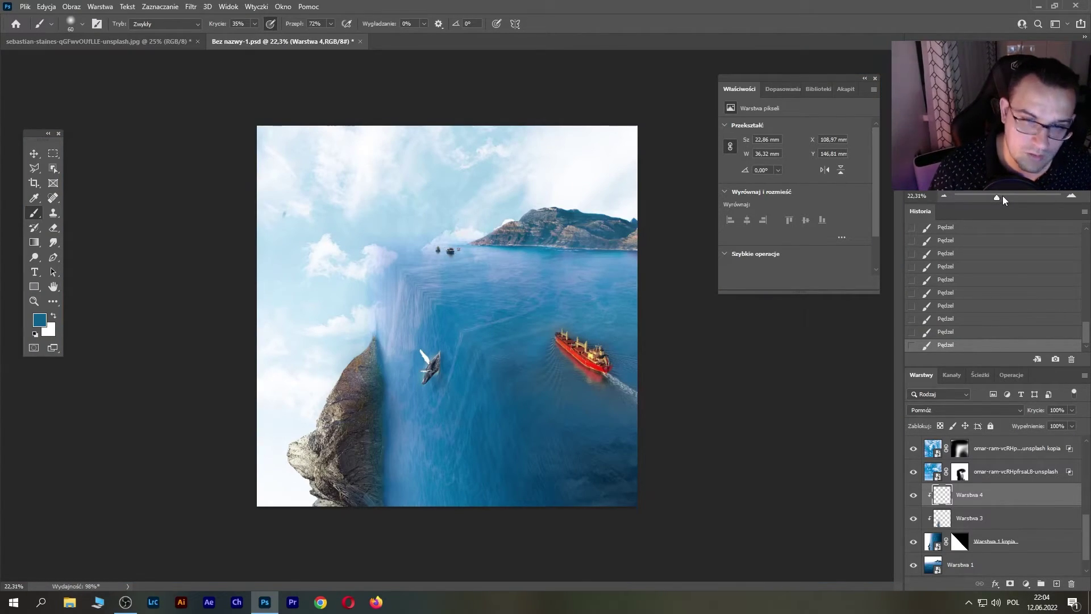
{"action": "left_click", "coordinate": [1001, 197]}
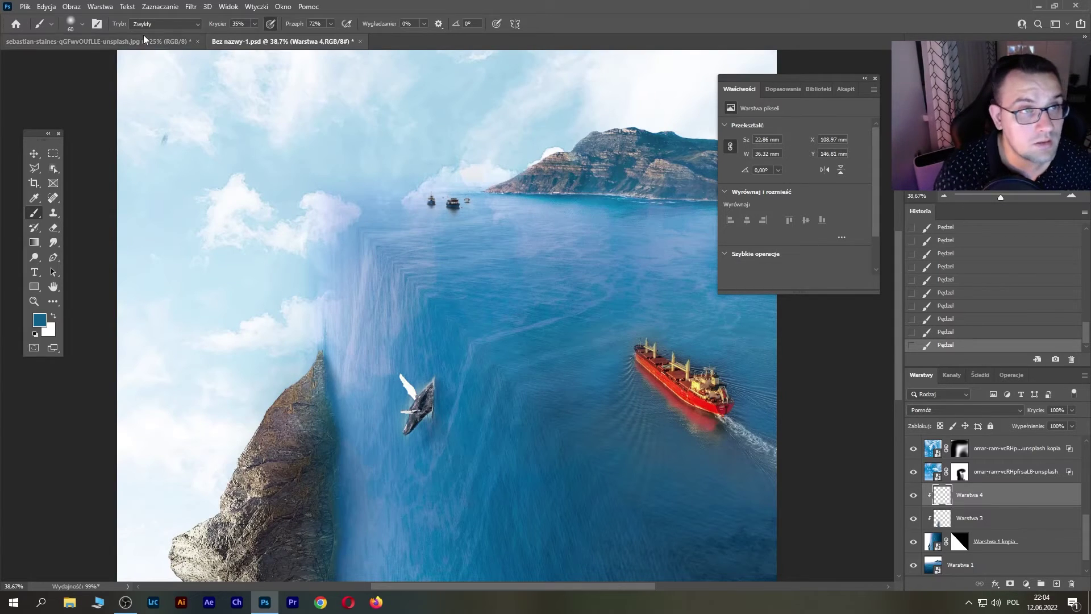
- Soften the whale shading with a larger-radius Gaussian Blur (Rozmycie gaussowskie)
{"action": "left_click", "coordinate": [192, 9]}
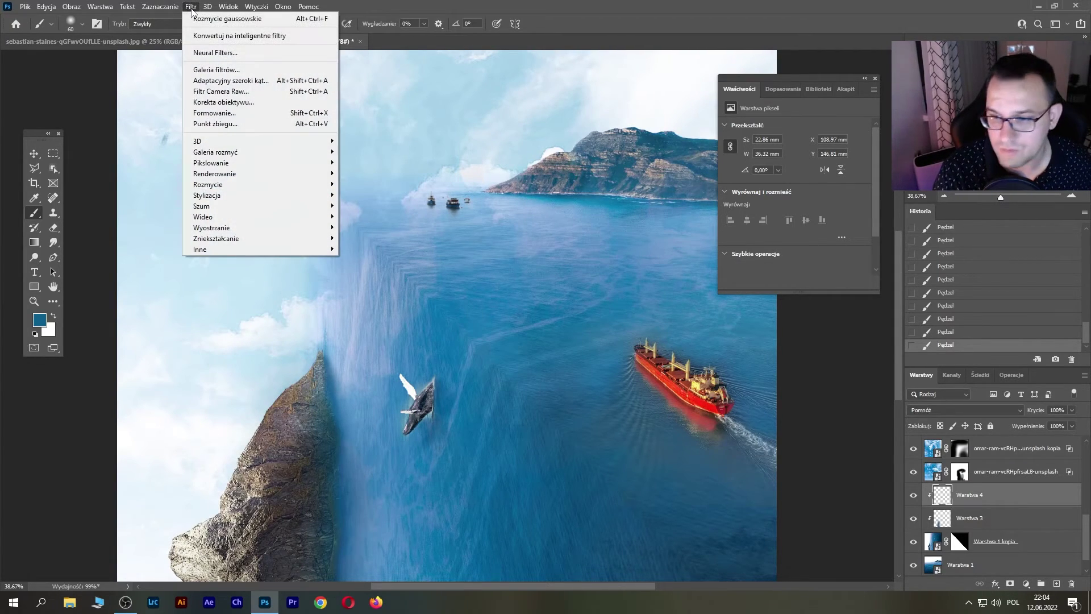
{"action": "mouse_move", "coordinate": [208, 185]}
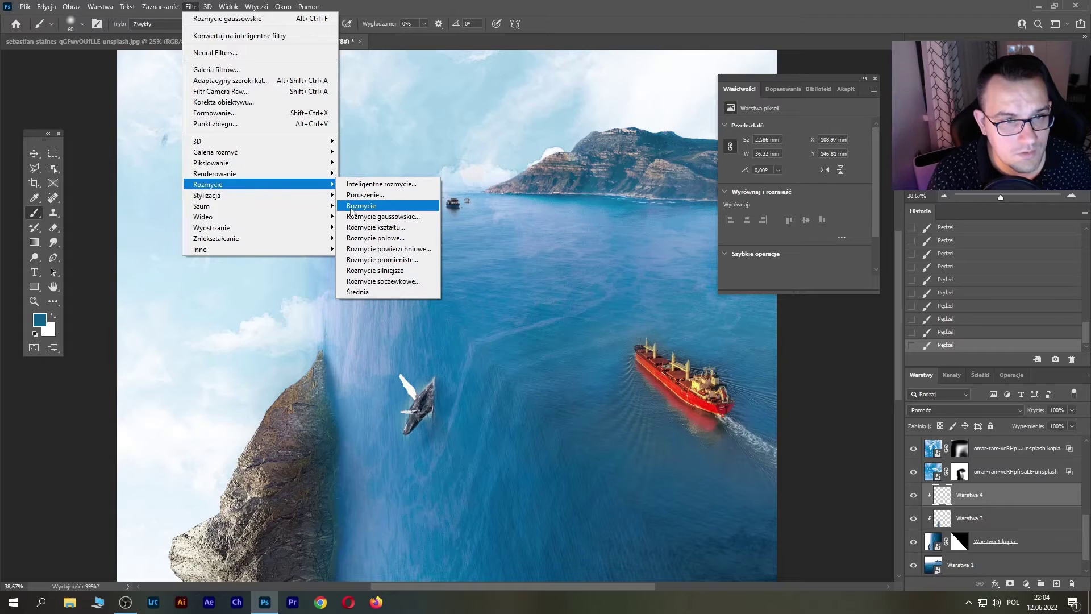
{"action": "left_click", "coordinate": [359, 216]}
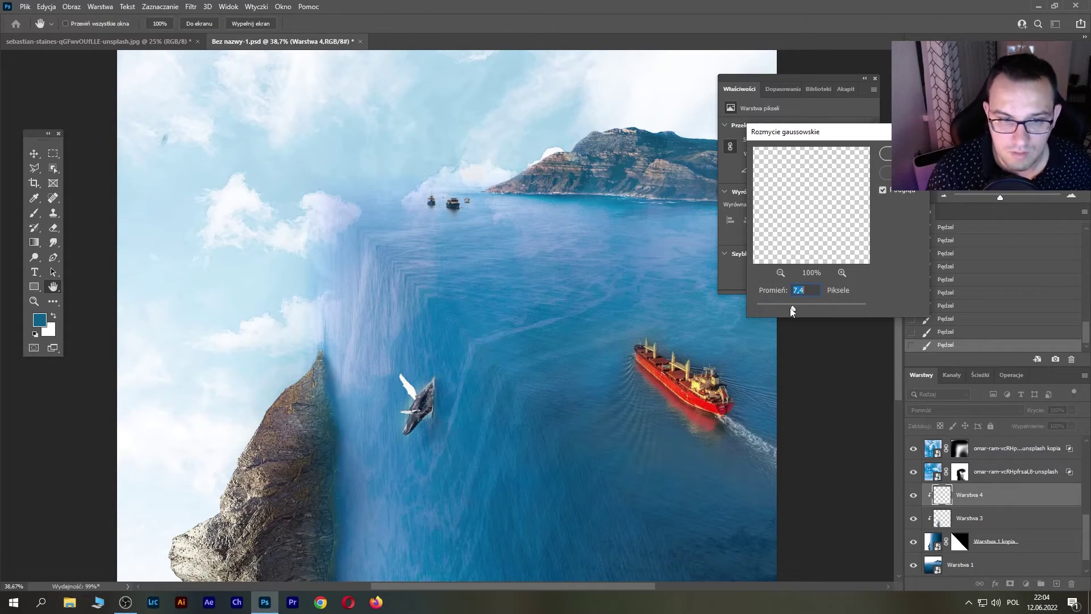
{"action": "mouse_move", "coordinate": [793, 309]}
{"action": "left_mouse_down"}
{"action": "mouse_move", "coordinate": [825, 310]}
{"action": "mouse_move", "coordinate": [806, 310]}
{"action": "left_mouse_up"}
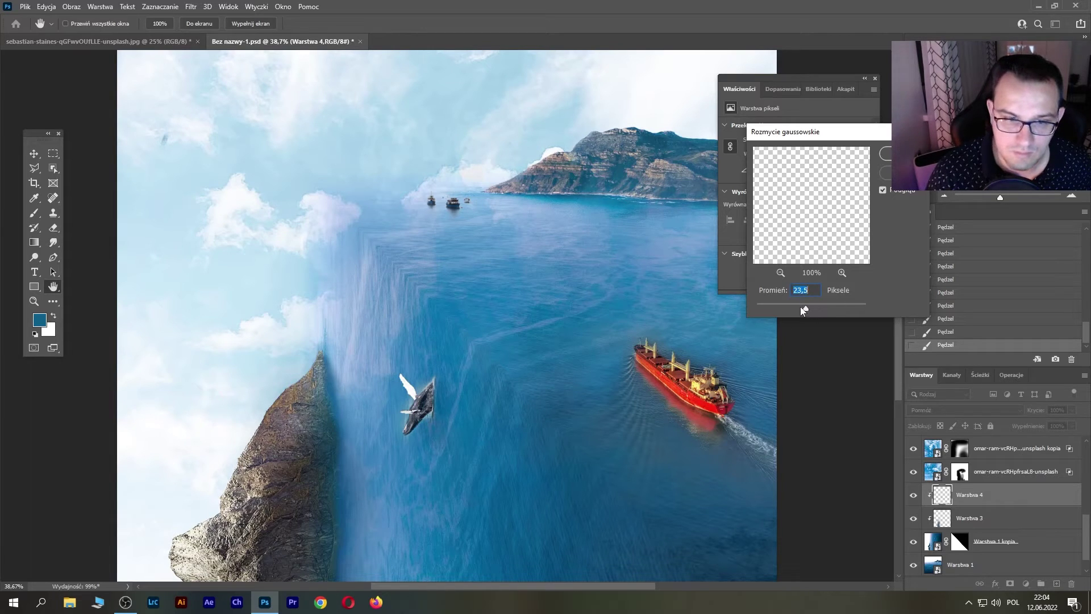
{"action": "left_click", "coordinate": [886, 154]}
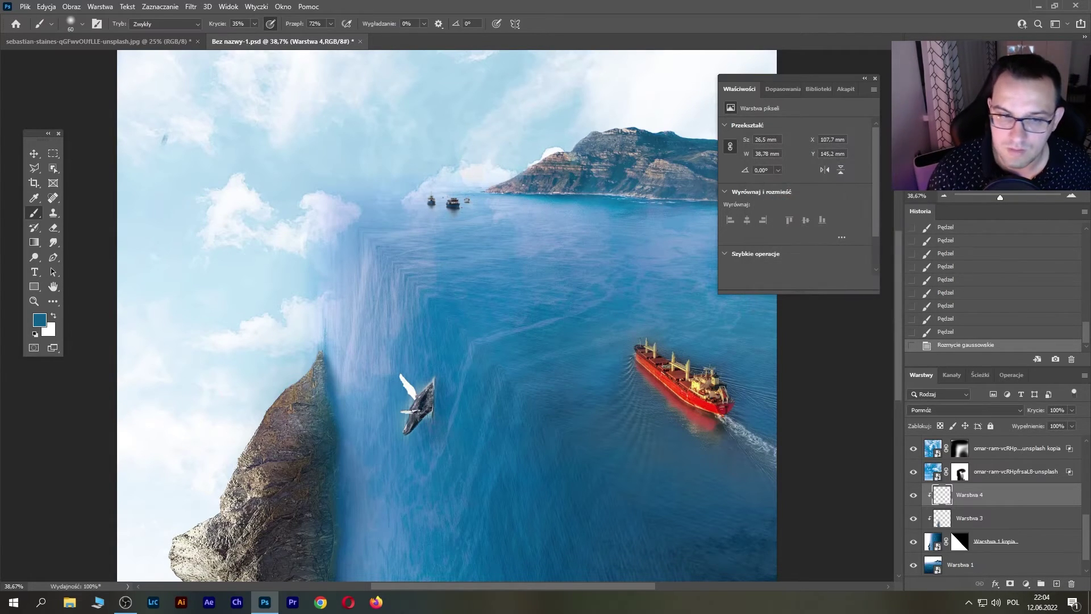
{"action": "left_click", "coordinate": [1017, 197]}
{"action": "left_click_drag", "start_coordinate": [827, 237], "coordinate": [654, 296]}
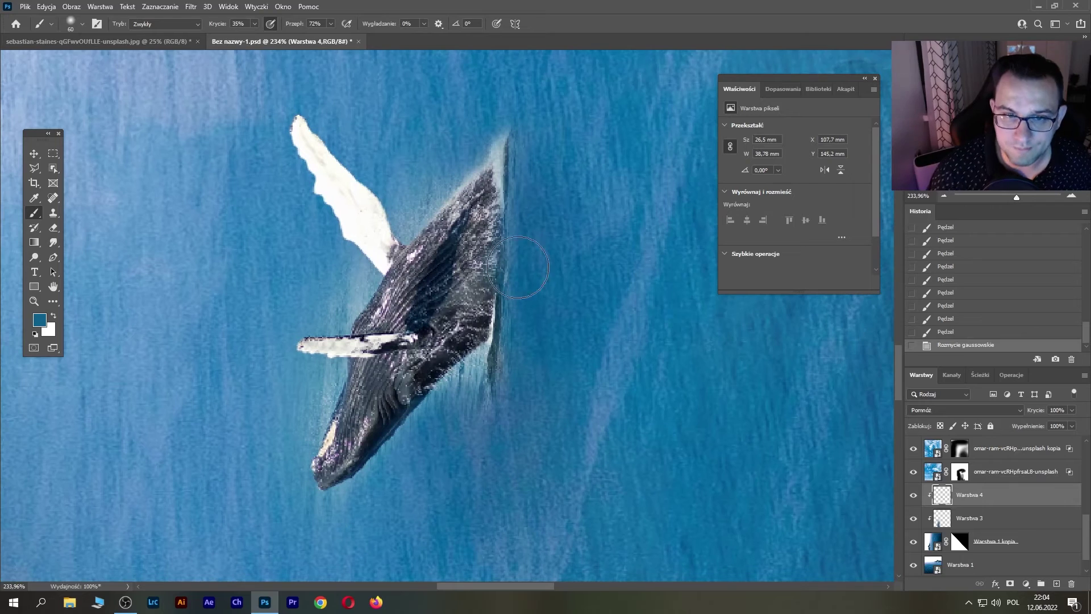
- Add a new layer clipped to the shading layer, blended in Nakładka (Overlay)
{"action": "key", "text": "ctrl+shift+alt+n"}
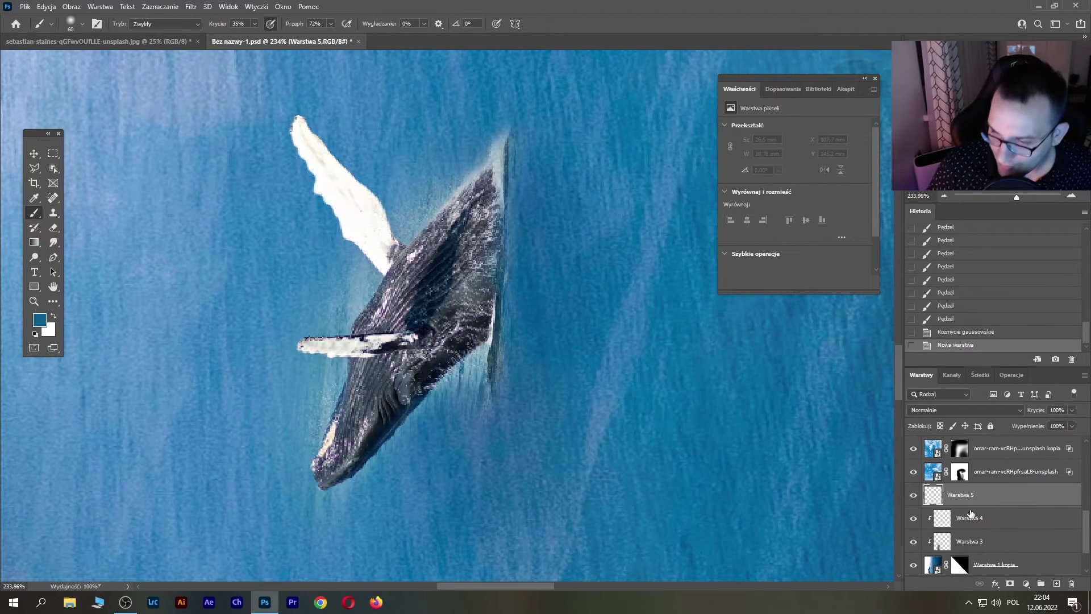
{"action": "left_click", "coordinate": [969, 504], "text": "alt"}
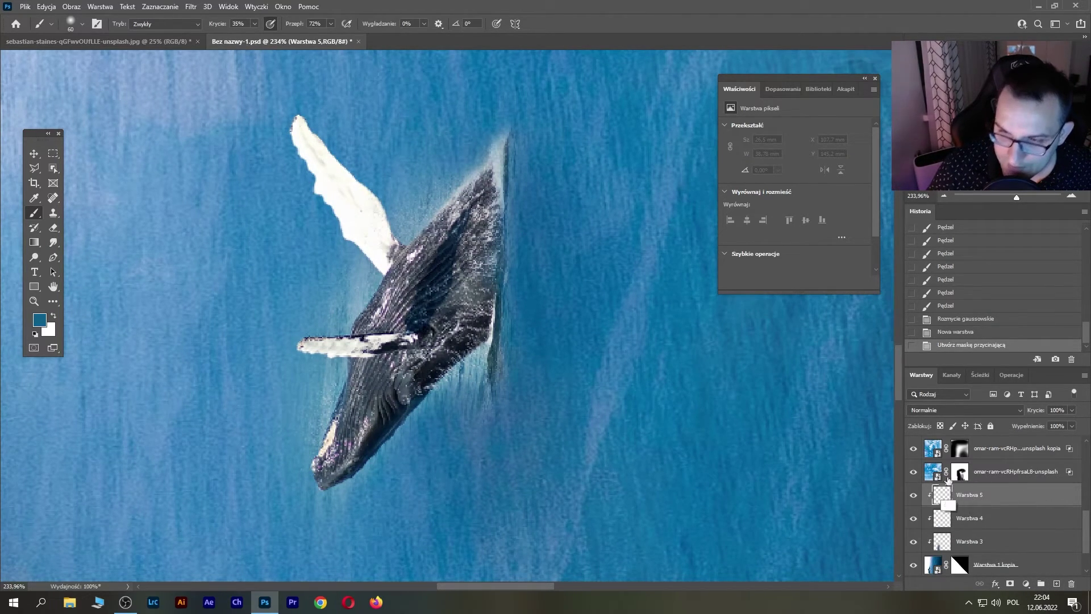
{"action": "left_click", "coordinate": [960, 410]}
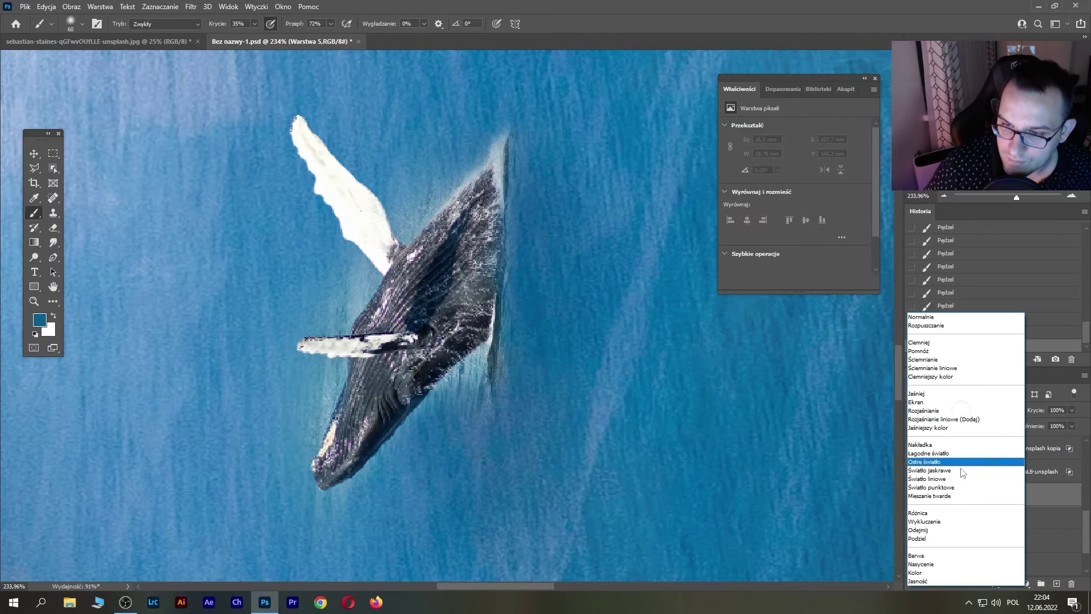
{"action": "left_click", "coordinate": [943, 444]}
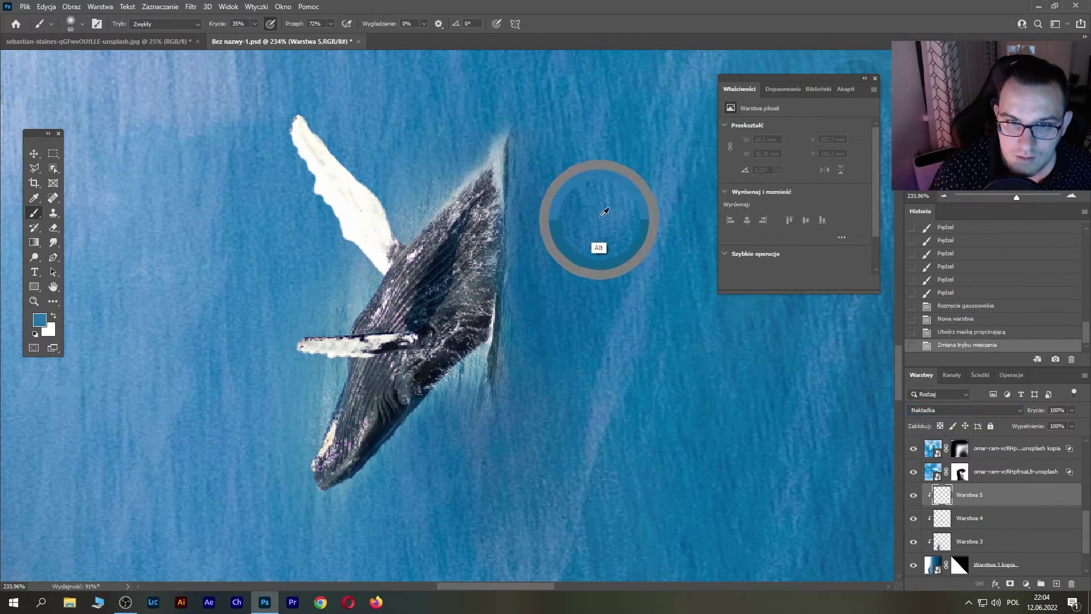
- Brush dark strokes near the whale's head and right side, then raise the layer in the stack
{"action": "left_click_drag", "start_coordinate": [498, 156], "coordinate": [482, 162]}
{"action": "left_click_drag", "start_coordinate": [485, 224], "coordinate": [473, 319]}
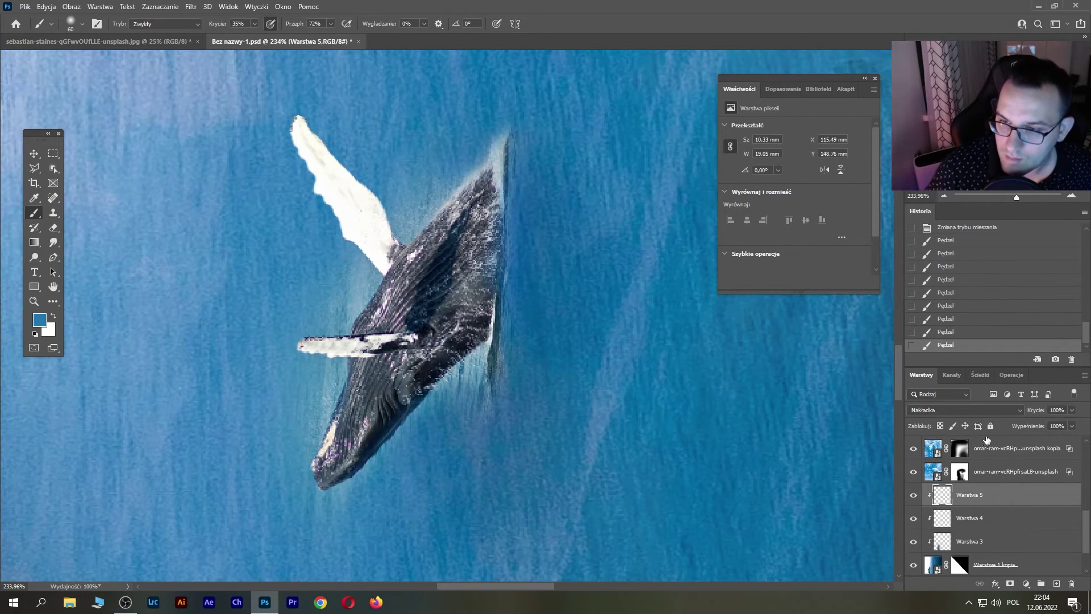
{"action": "left_click", "coordinate": [987, 410]}
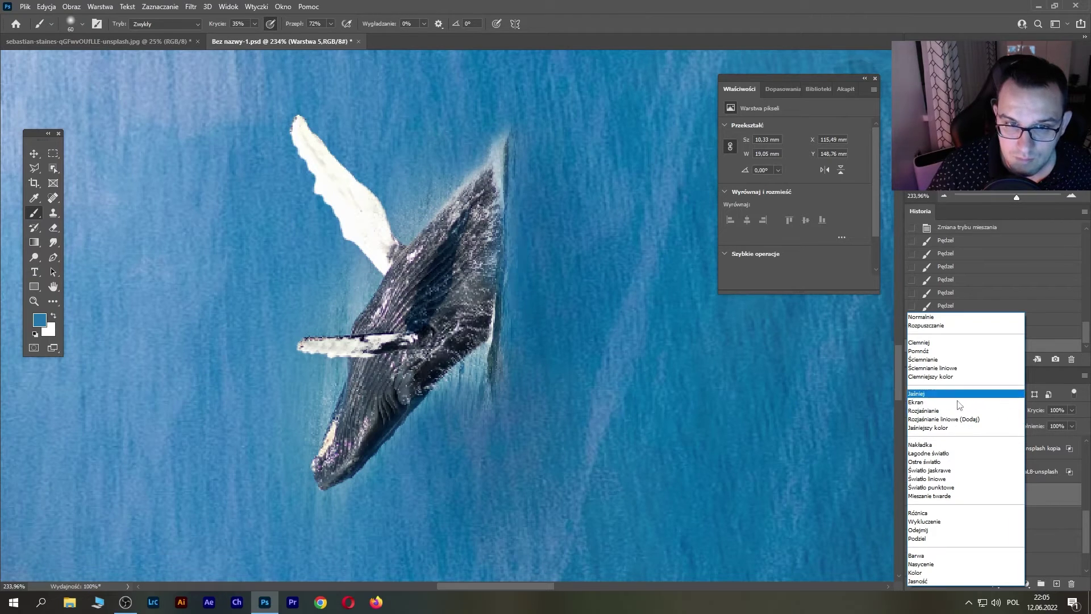
{"action": "left_click", "coordinate": [953, 446]}
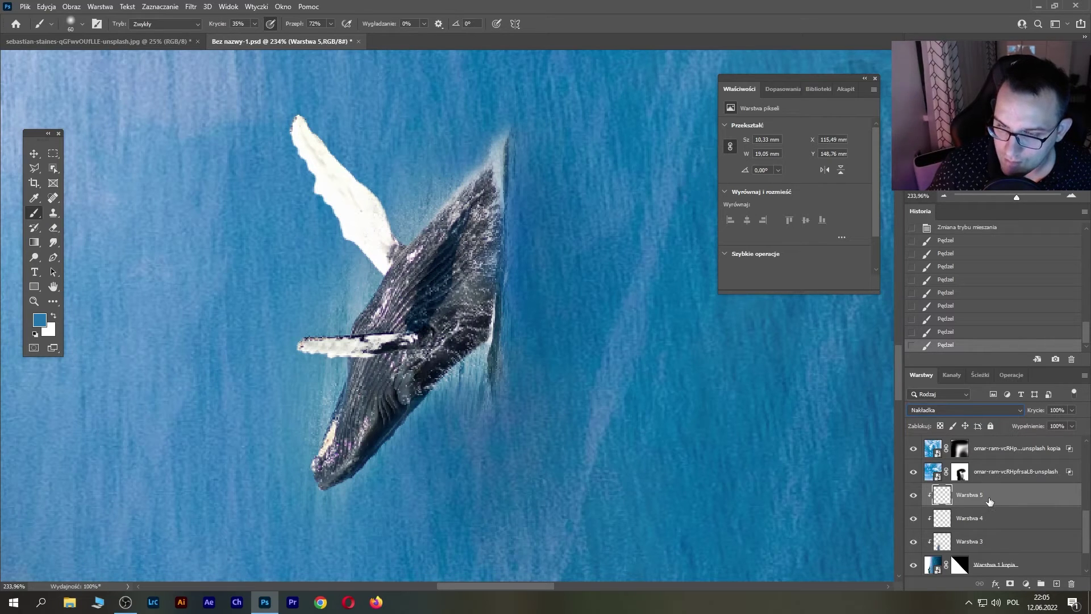
{"action": "mouse_move", "coordinate": [989, 500]}
{"action": "left_mouse_down"}
{"action": "mouse_move", "coordinate": [976, 419]}
{"action": "mouse_move", "coordinate": [971, 455]}
{"action": "left_mouse_up"}
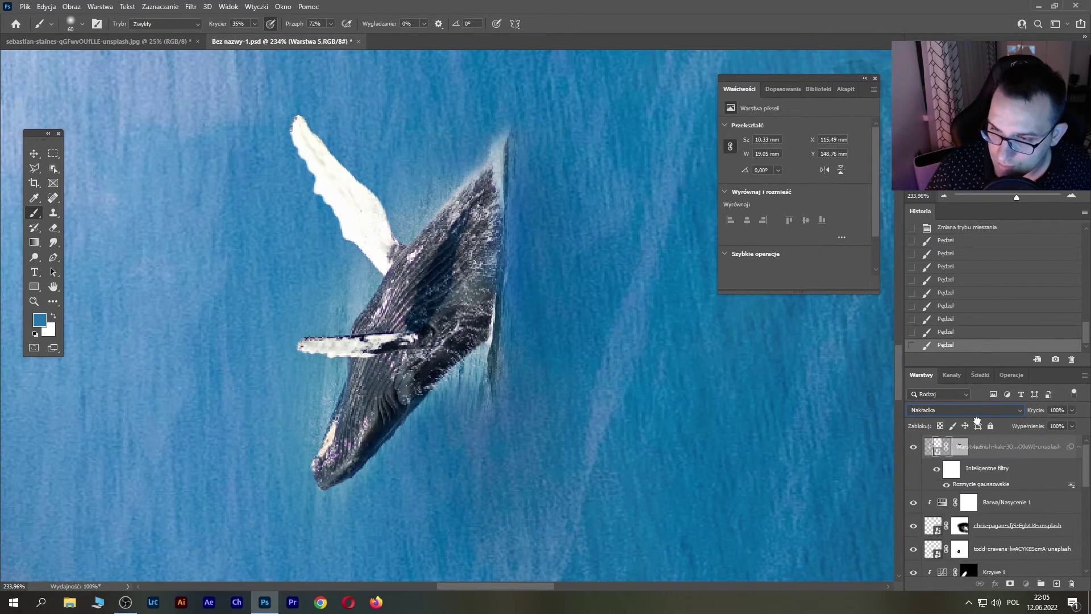
- Clip Warstwa 5 to the photo below, darken the whale's right edge, and toggle the photo to compare
{"action": "mouse_move", "coordinate": [972, 455]}
{"action": "left_mouse_down"}
{"action": "mouse_move", "coordinate": [969, 512]}
{"action": "mouse_move", "coordinate": [980, 450]}
{"action": "mouse_move", "coordinate": [964, 453]}
{"action": "left_mouse_up"}
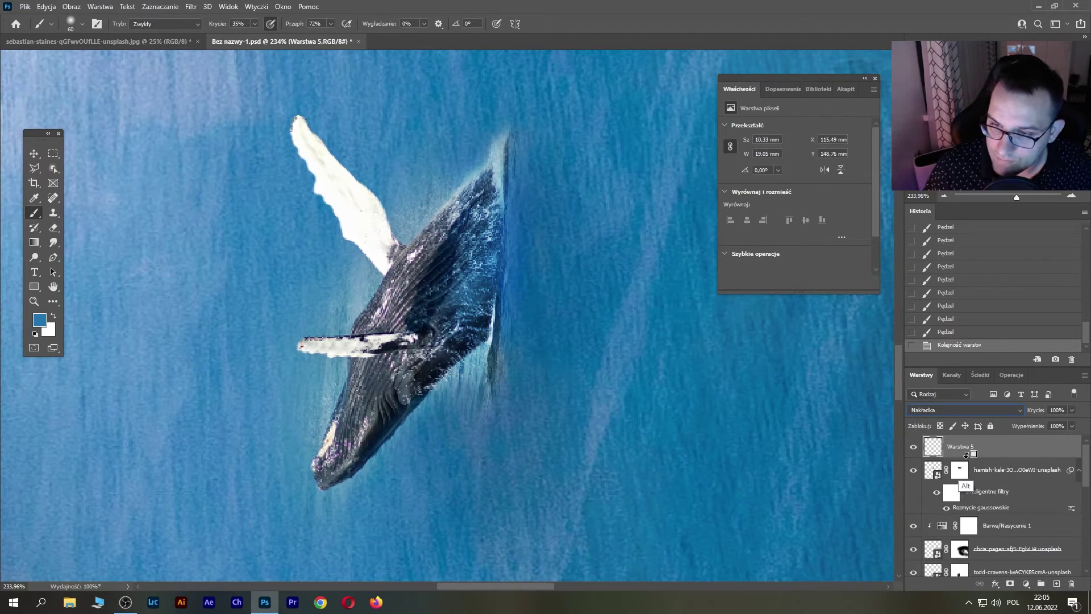
{"action": "left_click", "coordinate": [967, 455], "text": "alt"}
{"action": "left_click_drag", "start_coordinate": [493, 141], "coordinate": [500, 182]}
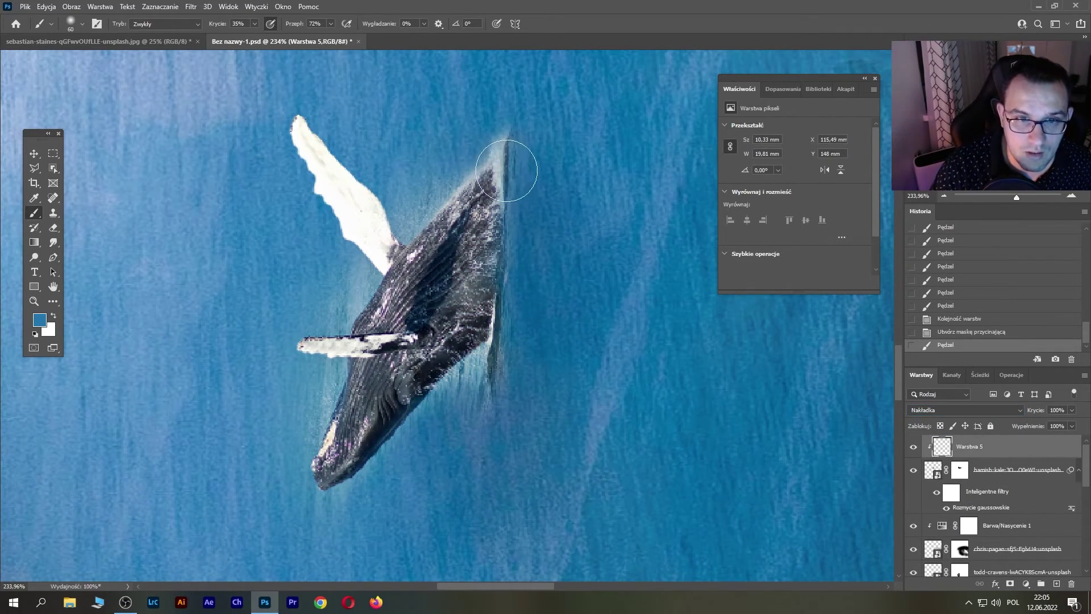
{"action": "mouse_move", "coordinate": [489, 227]}
{"action": "left_mouse_down"}
{"action": "mouse_move", "coordinate": [483, 341]}
{"action": "mouse_move", "coordinate": [489, 324]}
{"action": "left_mouse_up"}
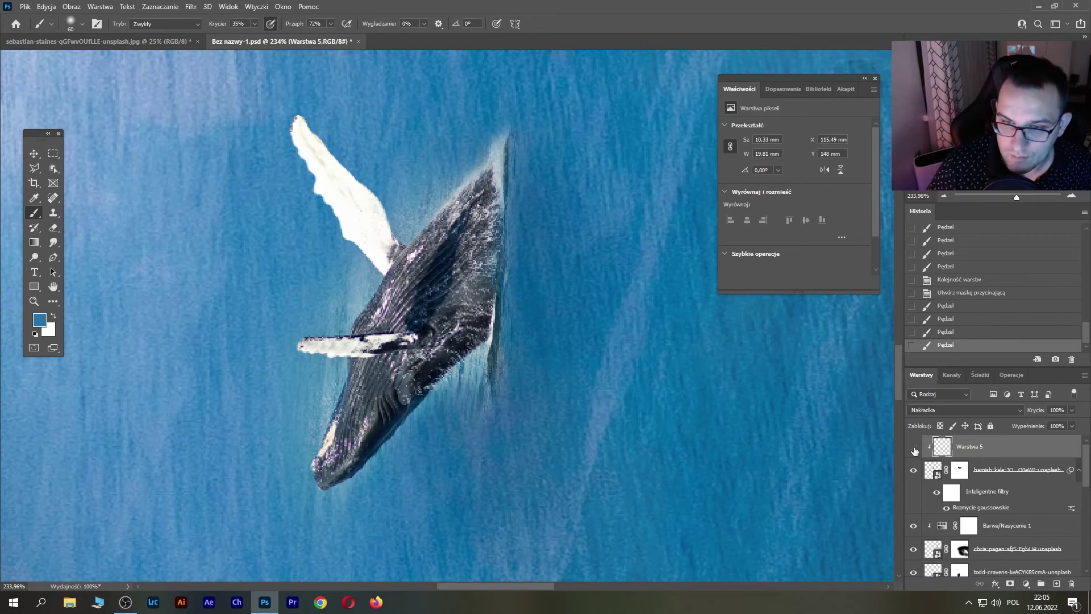
{"action": "left_click", "coordinate": [914, 470]}
{"action": "left_click", "coordinate": [914, 470]}
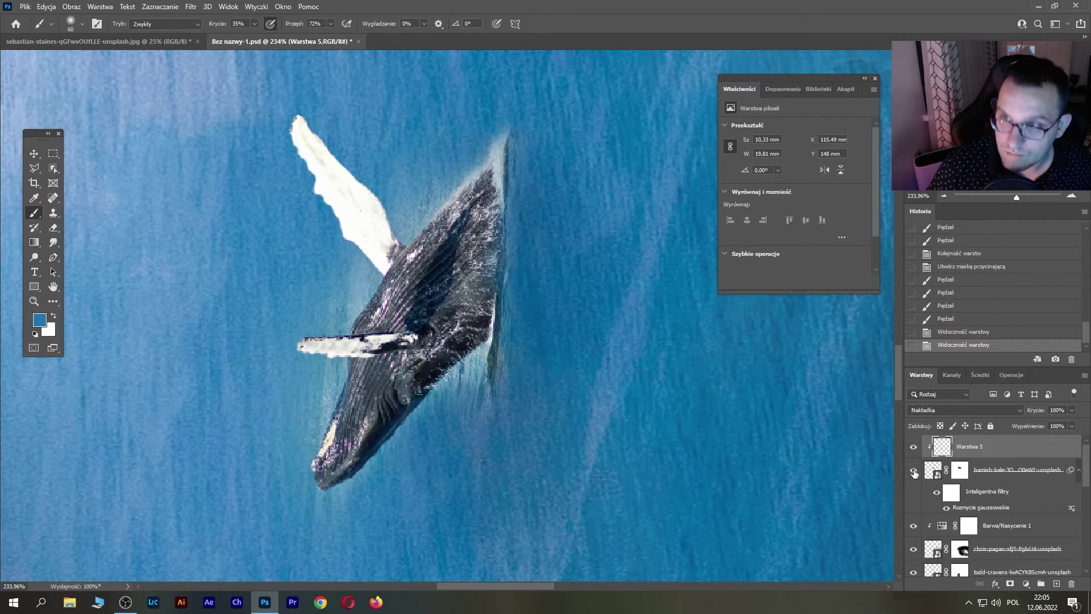
{"action": "left_click", "coordinate": [913, 470]}
- Move Warstwa 5 lower, clip it to the layer beneath, and view the whole composition
{"action": "mouse_move", "coordinate": [982, 464]}
{"action": "left_mouse_down"}
{"action": "mouse_move", "coordinate": [977, 525]}
{"action": "mouse_move", "coordinate": [992, 489]}
{"action": "left_mouse_up"}
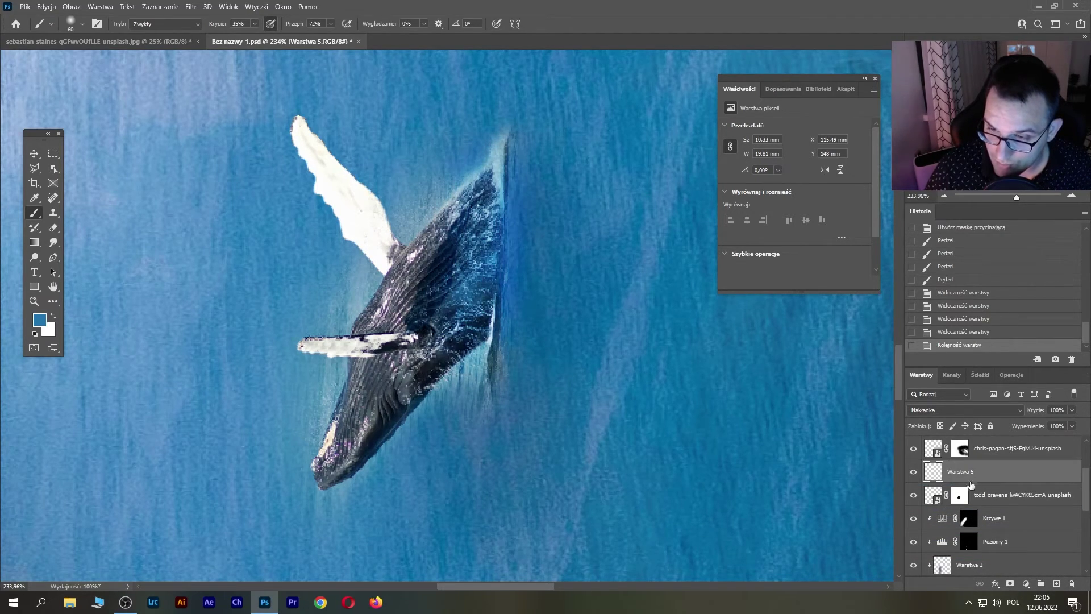
{"action": "left_click", "coordinate": [972, 479], "text": "alt"}
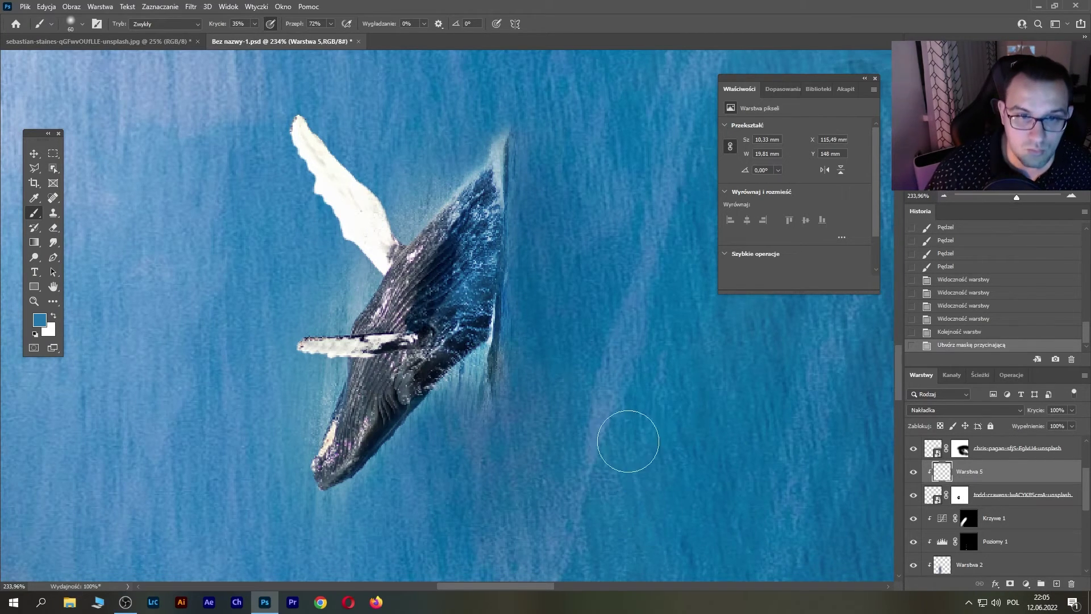
{"action": "left_click_drag", "start_coordinate": [1017, 196], "coordinate": [999, 199]}
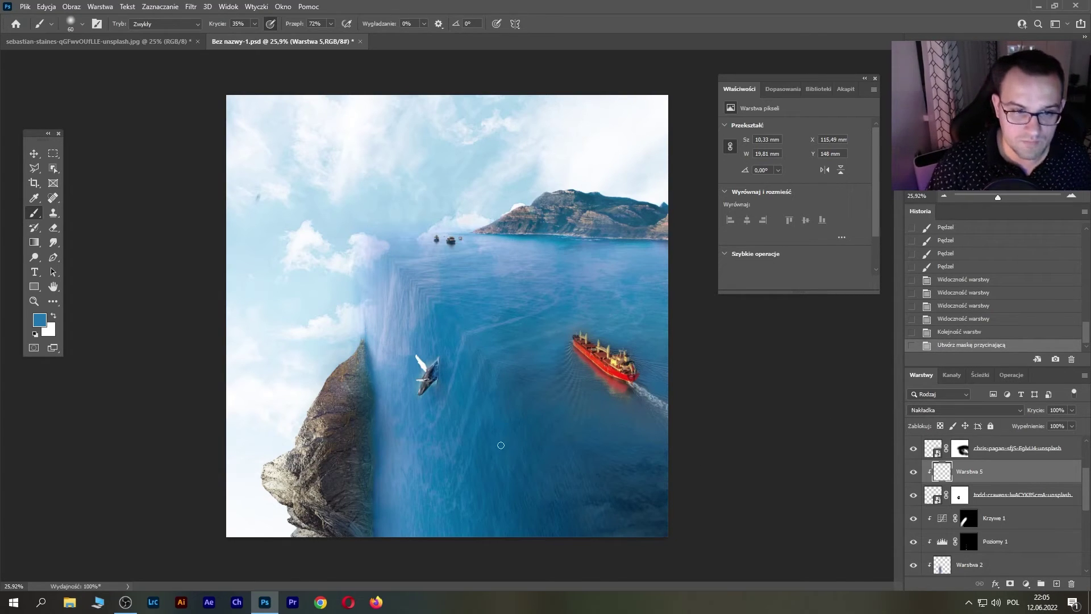
{"action": "left_click_drag", "start_coordinate": [999, 197], "coordinate": [1000, 200]}
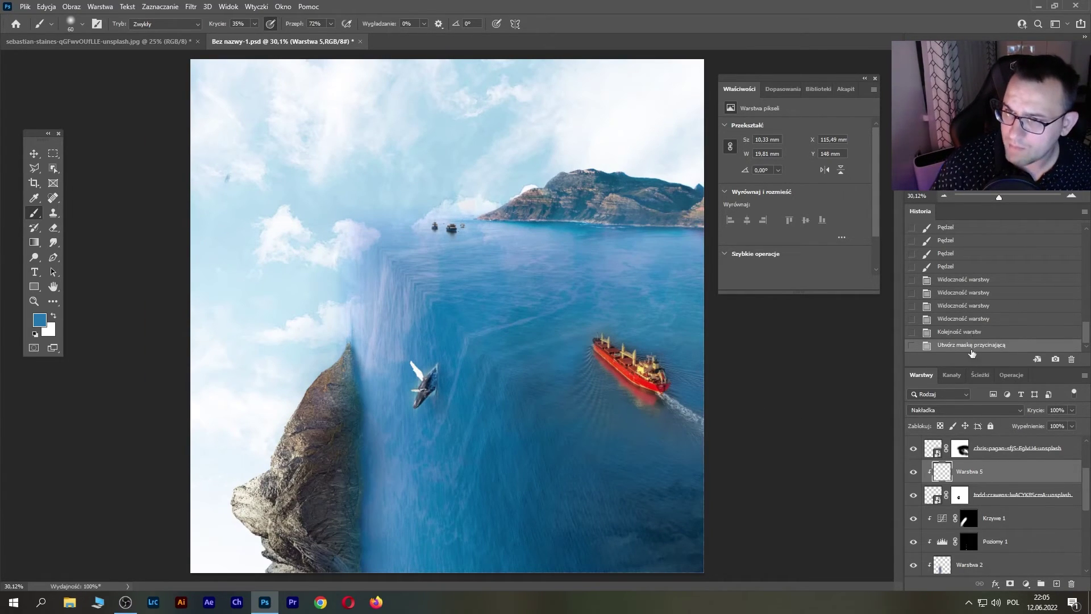
{"action": "left_click_drag", "start_coordinate": [1085, 479], "coordinate": [1088, 515]}
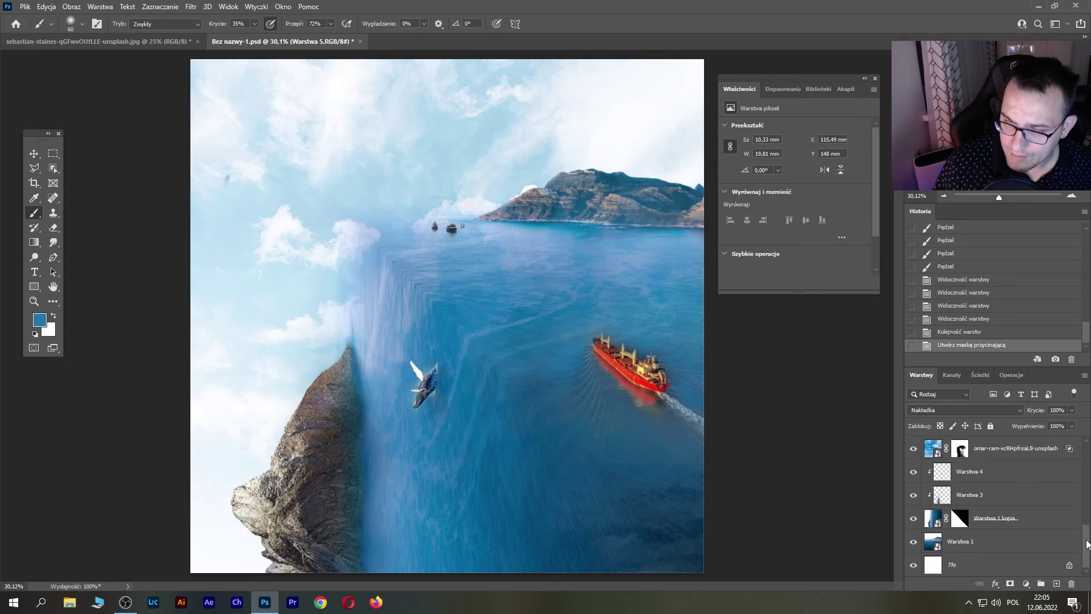
{"action": "scroll", "coordinate": [966, 511], "scroll_direction": "down", "scroll_amount": 3}
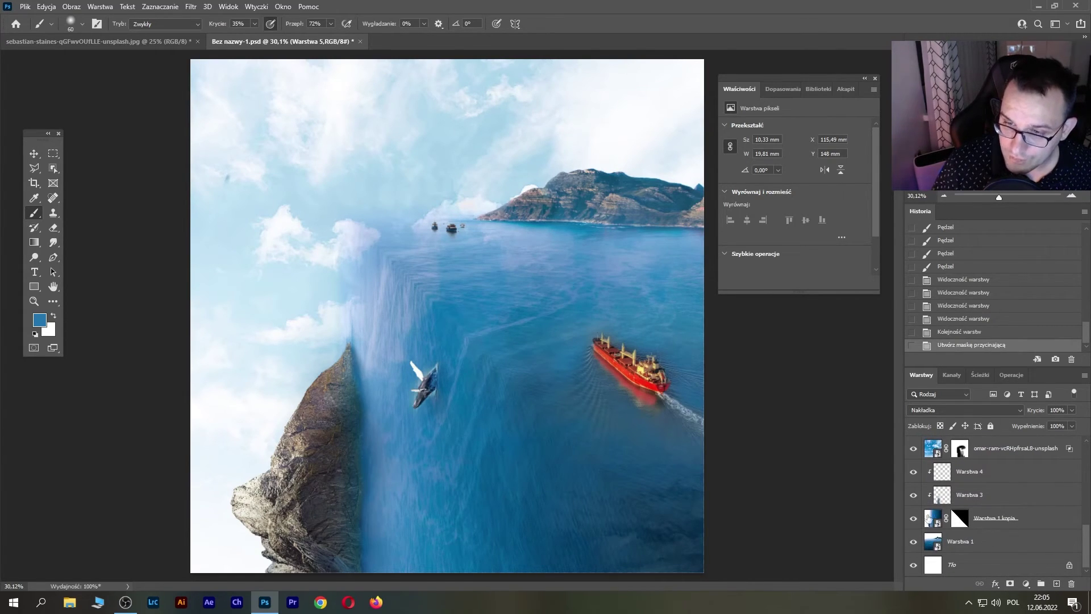
- Add a new layer clipped to the one below, set to Multiply blending
{"action": "left_click", "coordinate": [982, 478]}
{"action": "key", "text": "ctrl+shift+alt+n"}
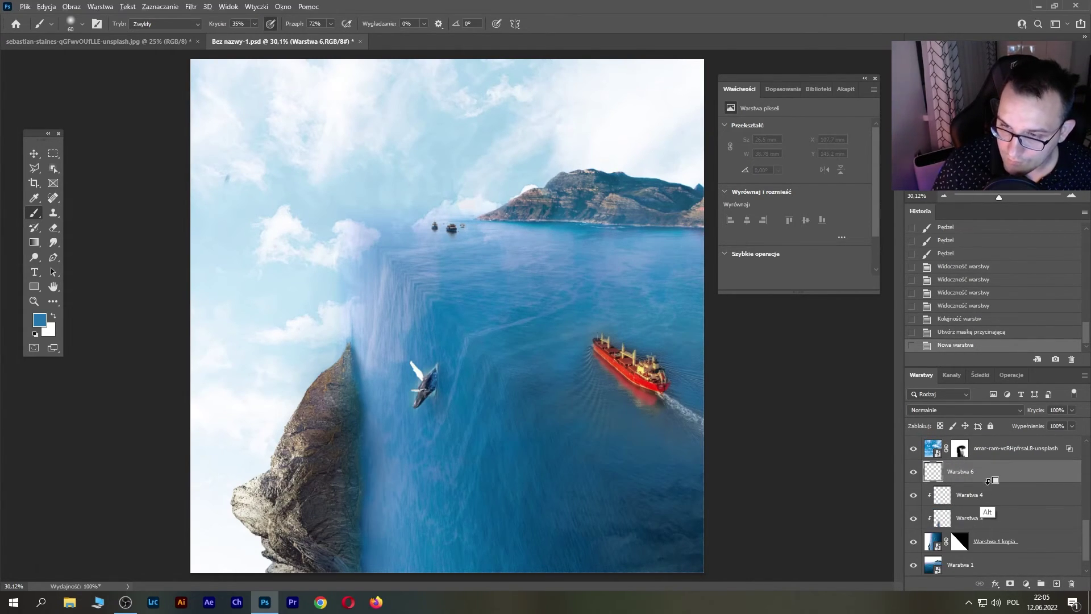
{"action": "left_click", "coordinate": [988, 481], "text": "alt"}
{"action": "left_click", "coordinate": [962, 410]}
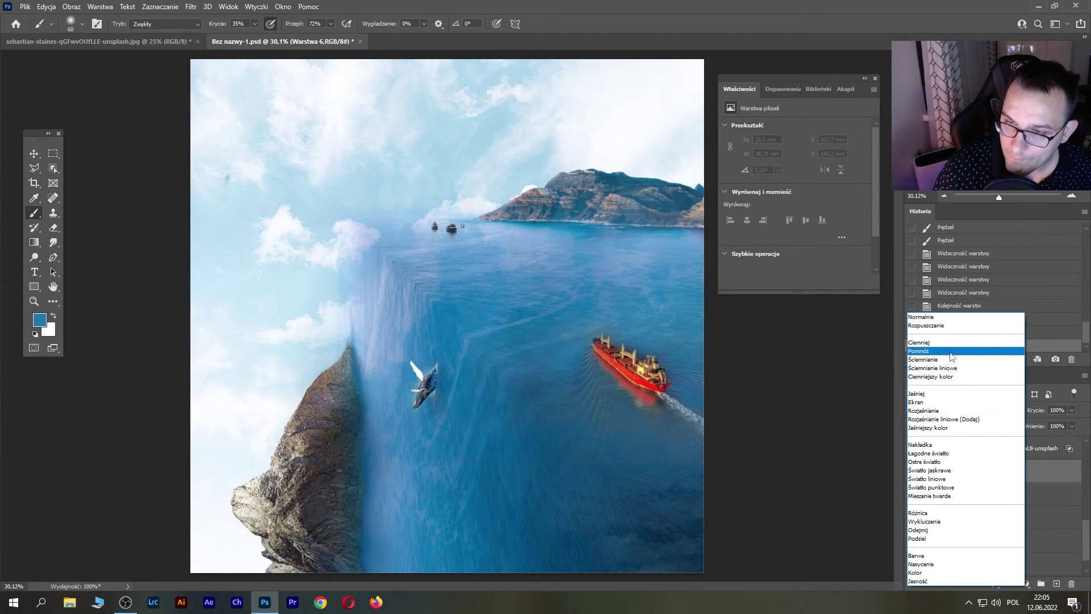
{"action": "left_click", "coordinate": [950, 351]}
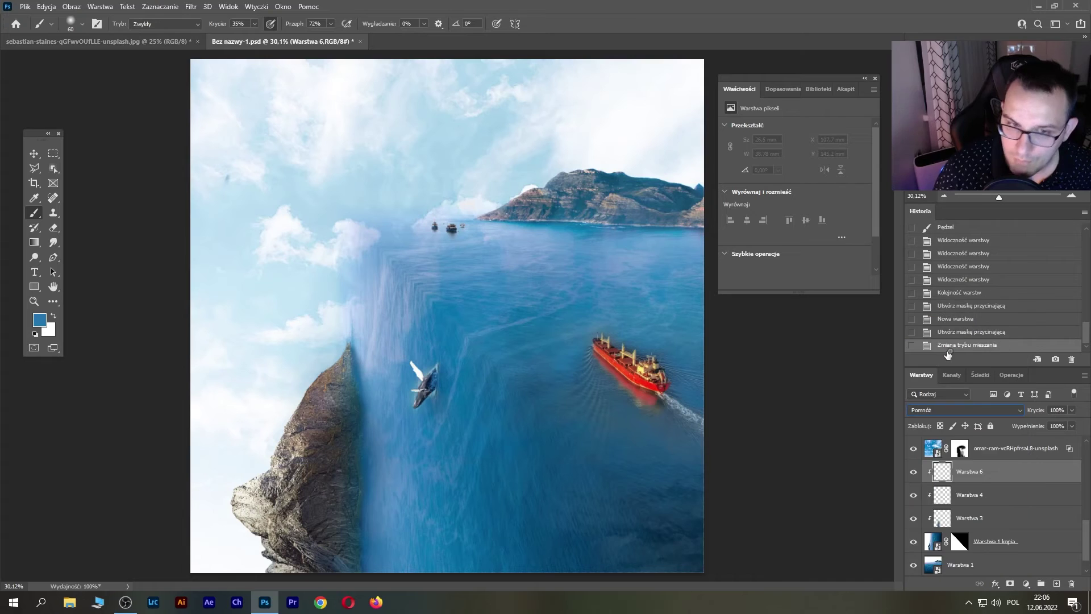
- Sample the sea's blue as foreground colour and set brush opacity to 19%
{"action": "left_click", "coordinate": [39, 320]}
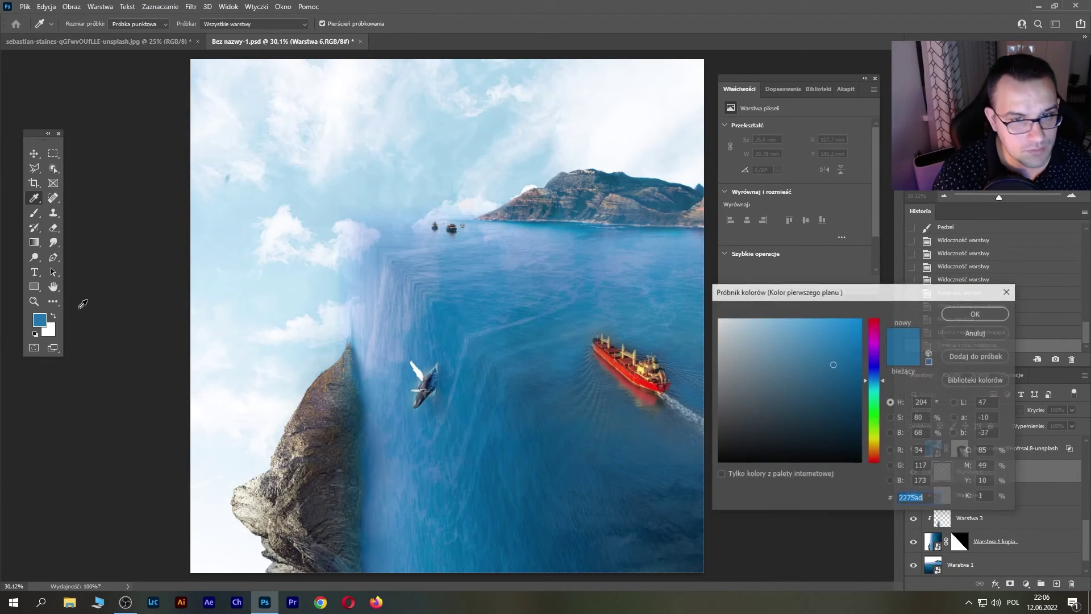
{"action": "left_click", "coordinate": [550, 220]}
{"action": "left_click", "coordinate": [977, 313]}
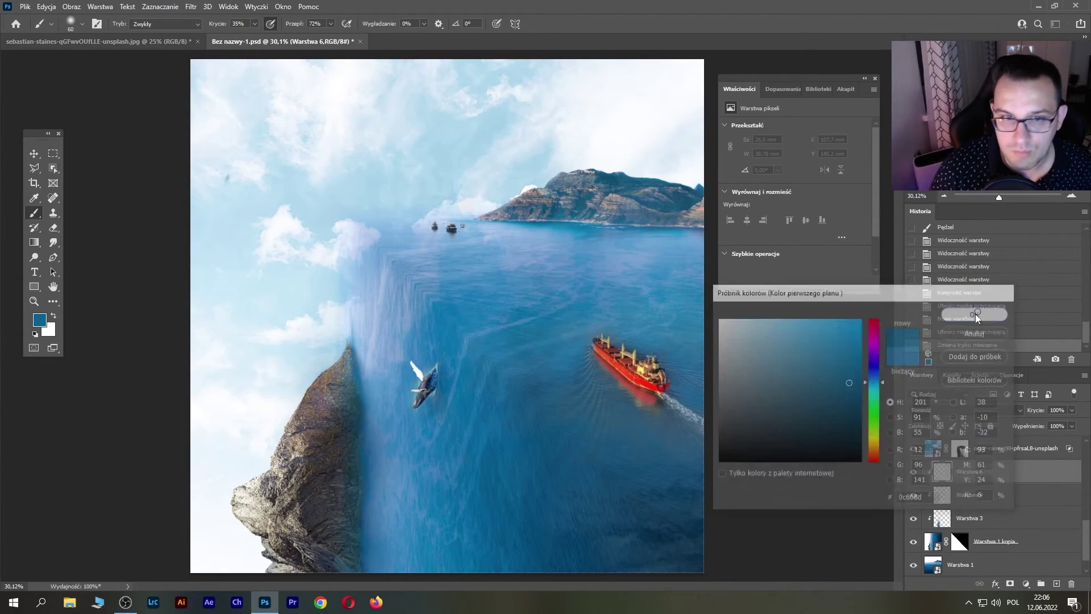
{"action": "left_click", "coordinate": [254, 24]}
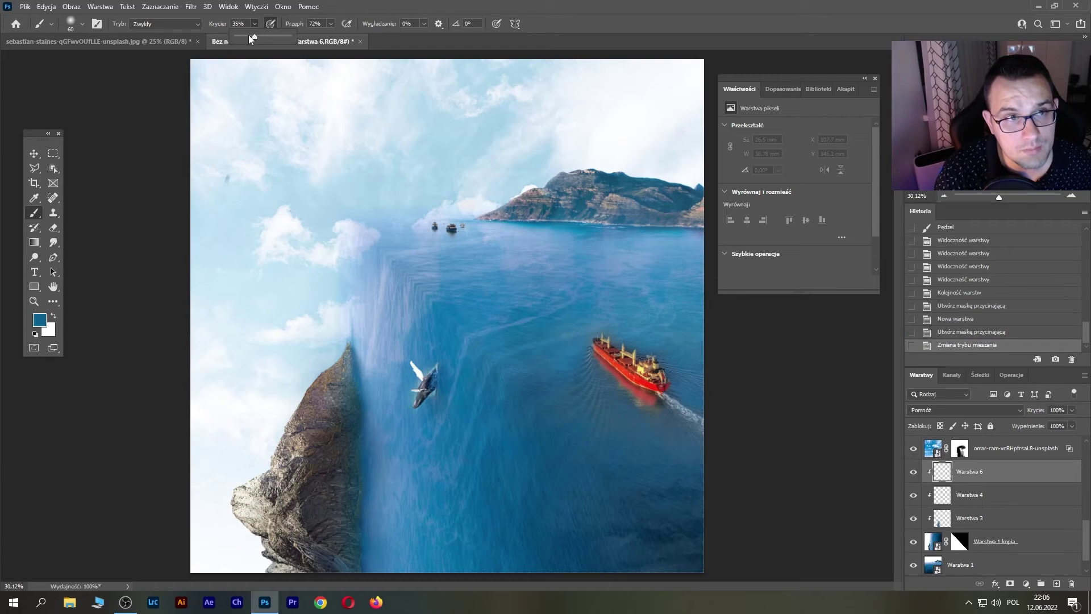
{"action": "left_click_drag", "start_coordinate": [254, 37], "coordinate": [246, 36]}
{"action": "left_click", "coordinate": [83, 24]}
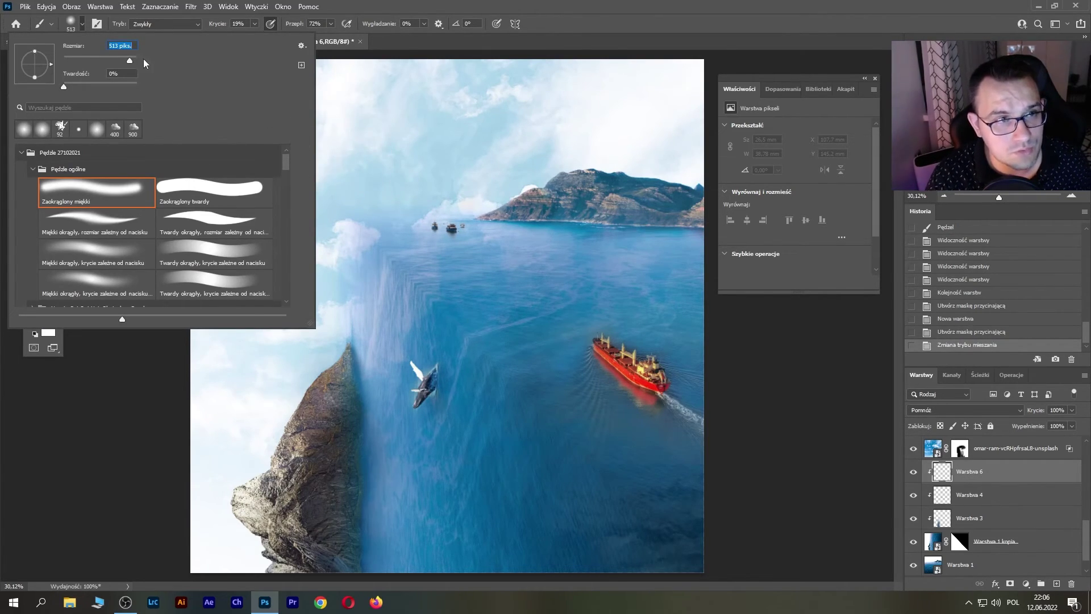
- Paint darker blue shading over the water wall and the lower-right sea
{"action": "left_click", "coordinate": [497, 310]}
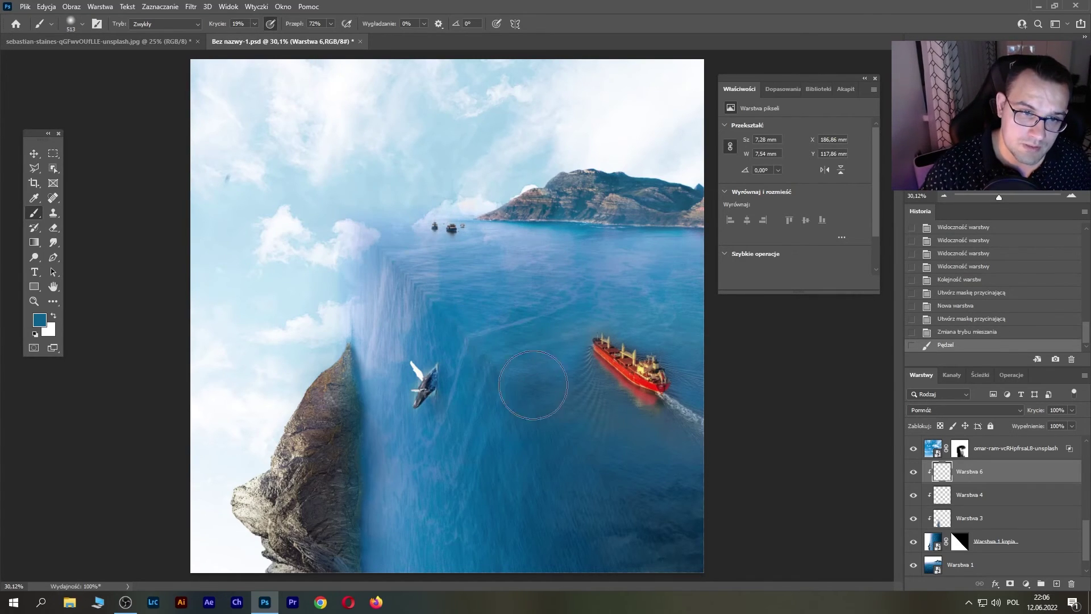
{"action": "left_click", "coordinate": [402, 244]}
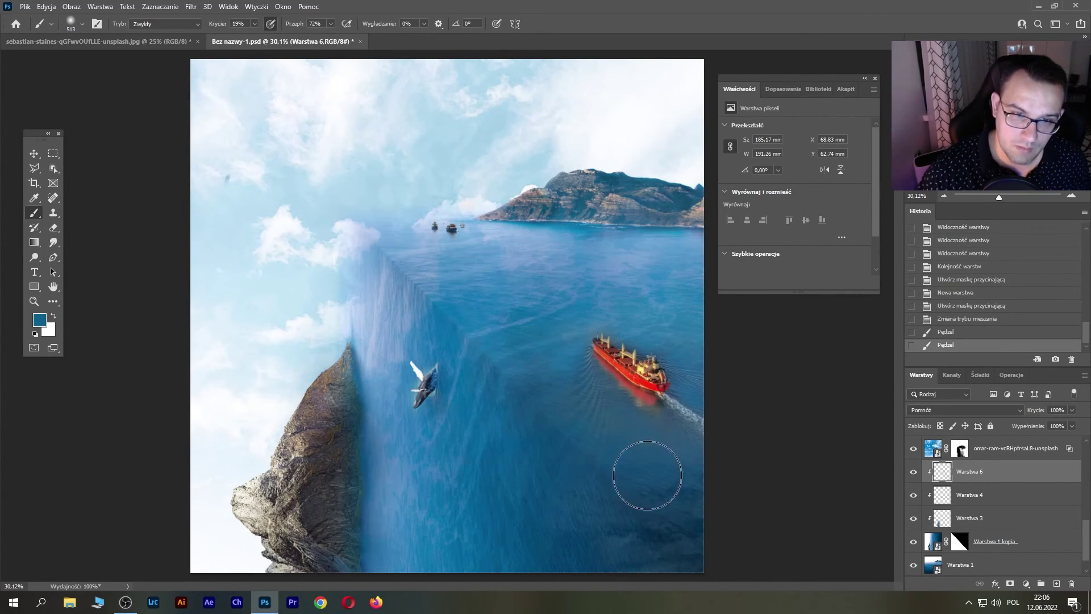
{"action": "left_click", "coordinate": [742, 568]}
{"action": "left_click", "coordinate": [397, 238]}
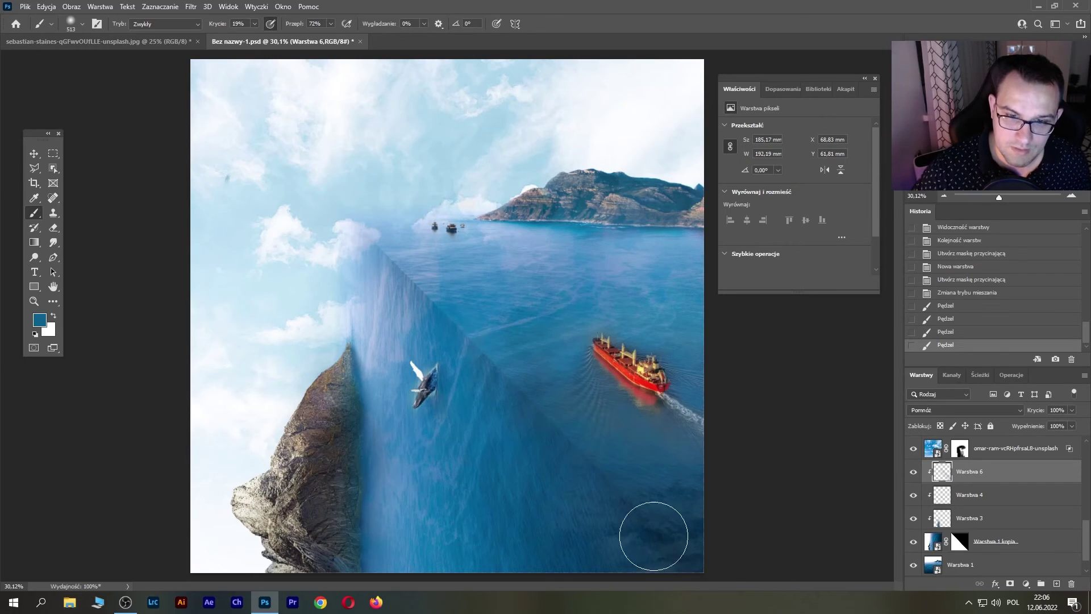
{"action": "left_click", "coordinate": [625, 483]}
{"action": "left_click", "coordinate": [585, 471]}
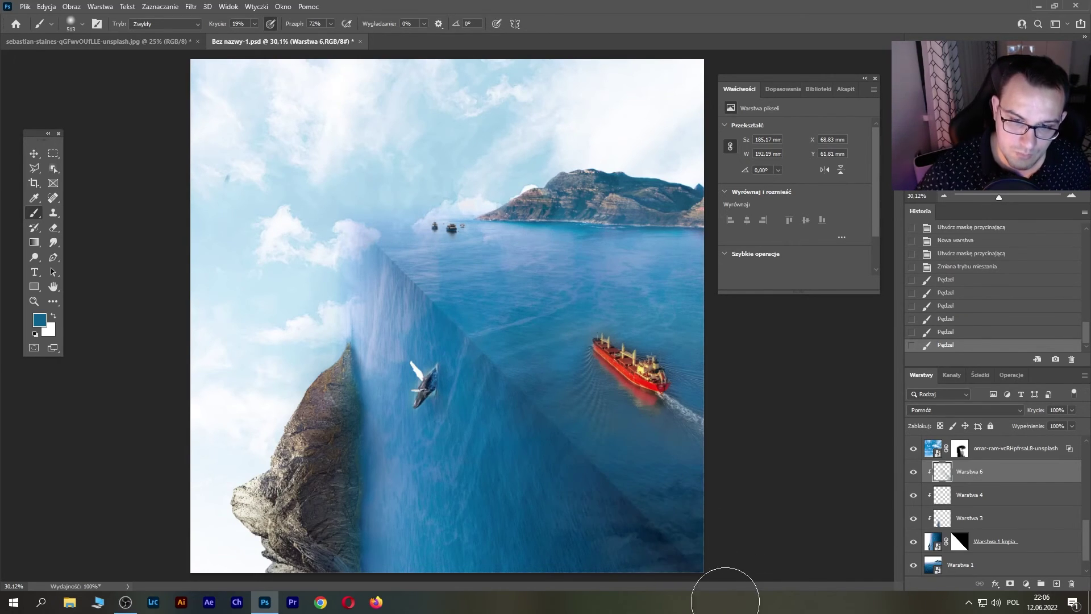
{"action": "left_click", "coordinate": [633, 506]}
{"action": "left_click", "coordinate": [661, 536]}
{"action": "left_click", "coordinate": [552, 556]}
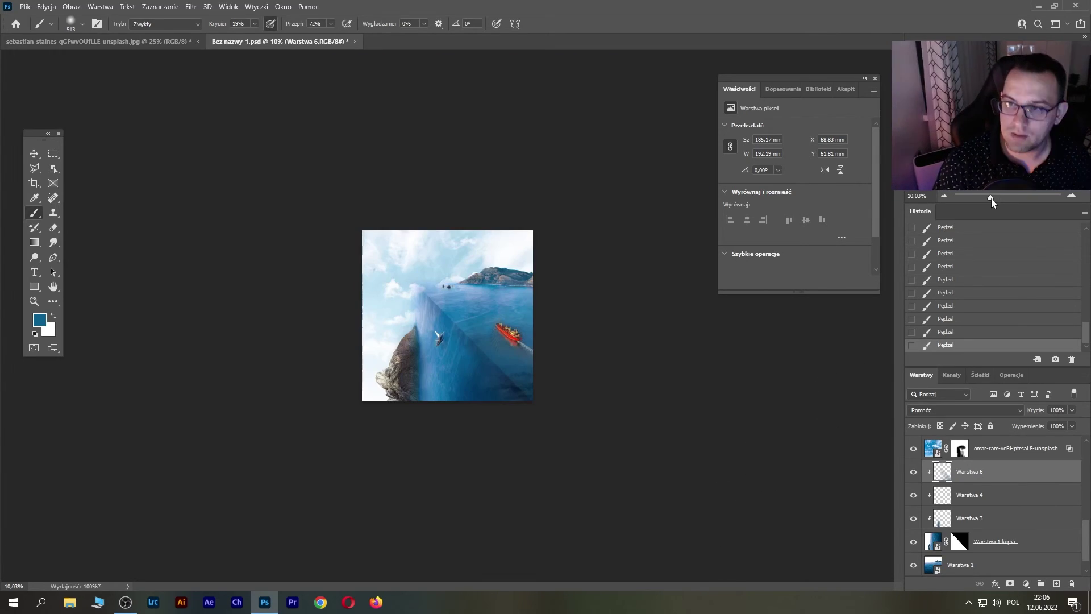
- Toggle the shading layer to compare, then add empty Warstwa 7 atop the stack
{"action": "left_click_drag", "start_coordinate": [999, 197], "coordinate": [991, 197]}
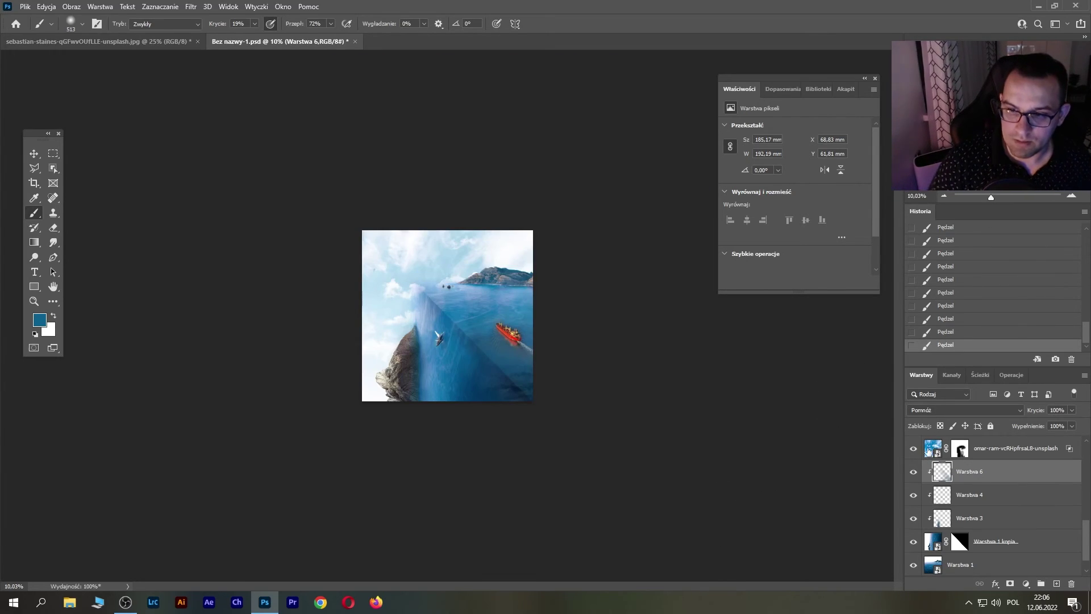
{"action": "left_click", "coordinate": [914, 471]}
{"action": "left_click", "coordinate": [915, 473]}
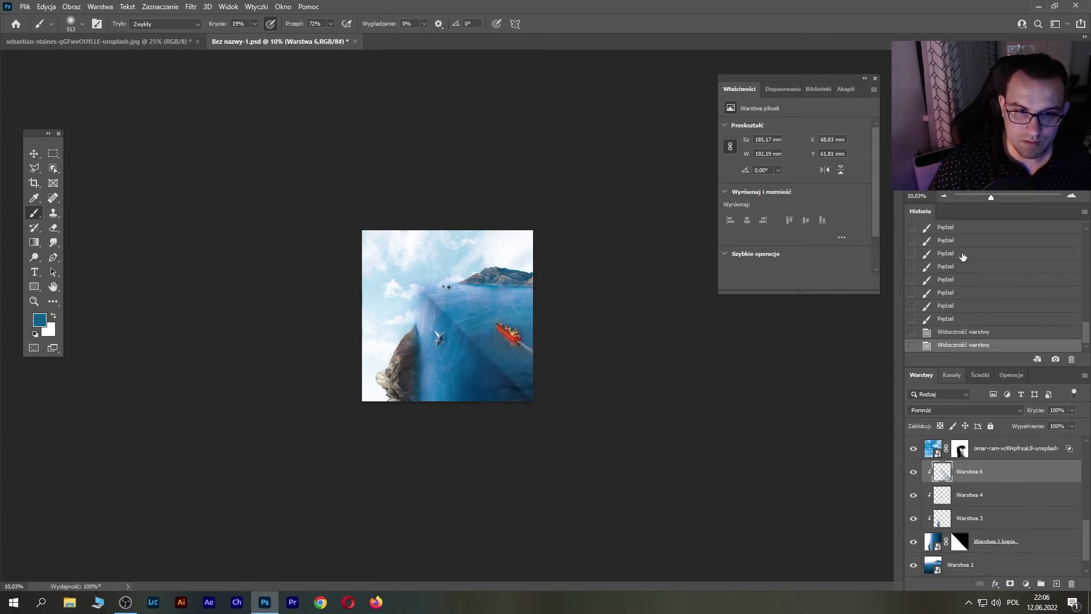
{"action": "left_click_drag", "start_coordinate": [992, 197], "coordinate": [994, 197]}
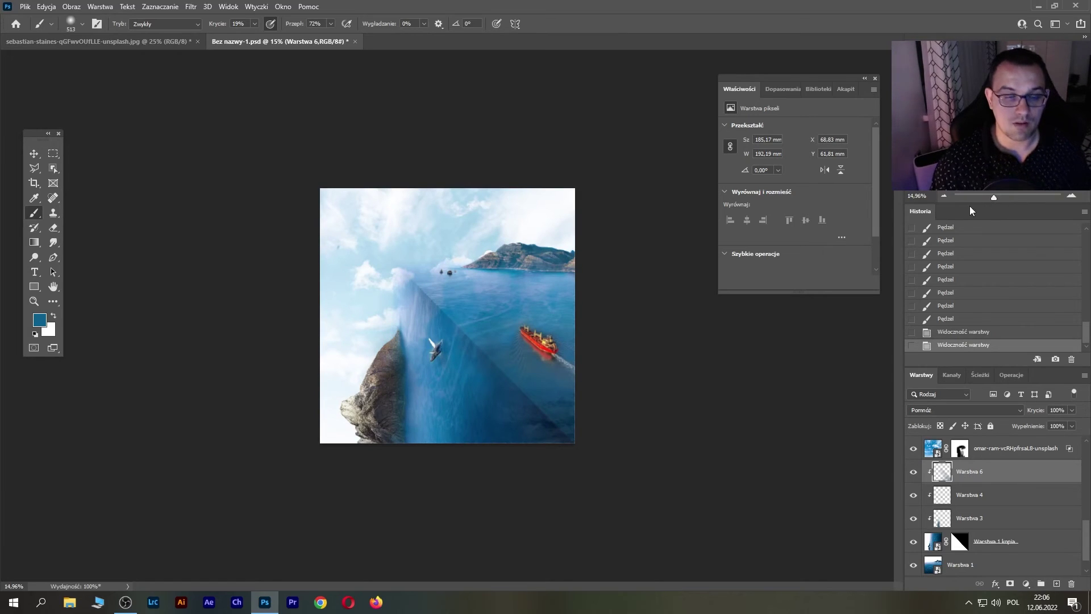
{"action": "left_click_drag", "start_coordinate": [994, 198], "coordinate": [997, 197]}
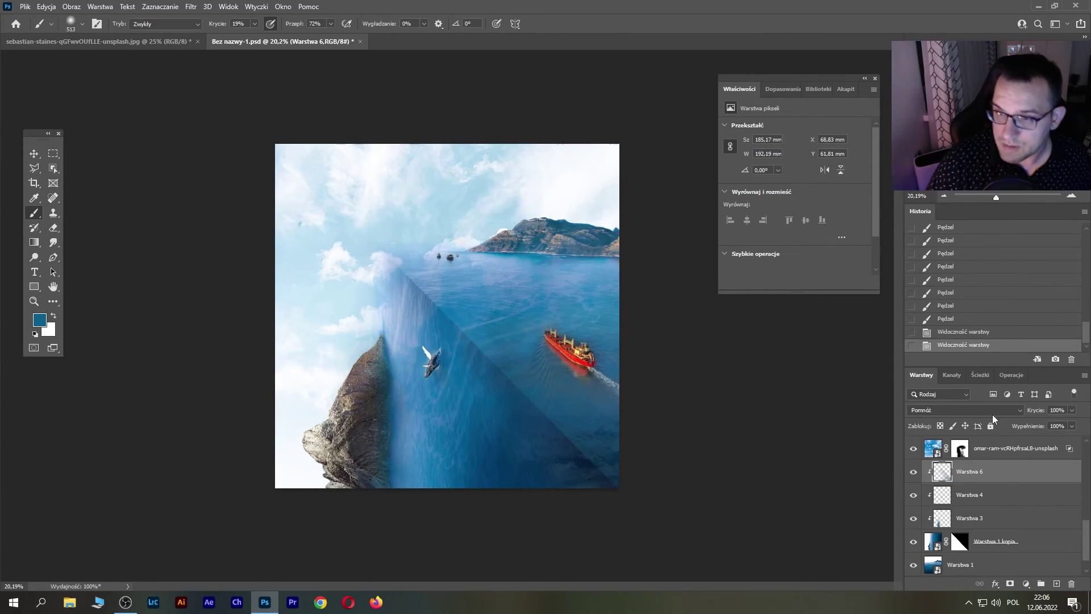
{"action": "left_click_drag", "start_coordinate": [1088, 537], "coordinate": [1087, 460]}
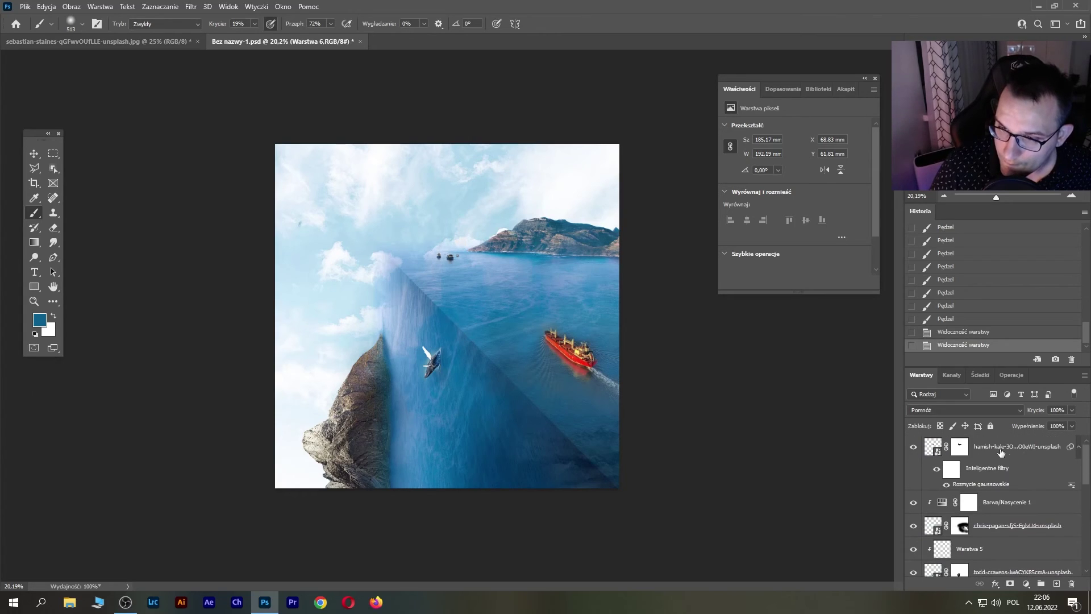
{"action": "left_click", "coordinate": [1006, 448]}
{"action": "left_click", "coordinate": [1056, 585]}
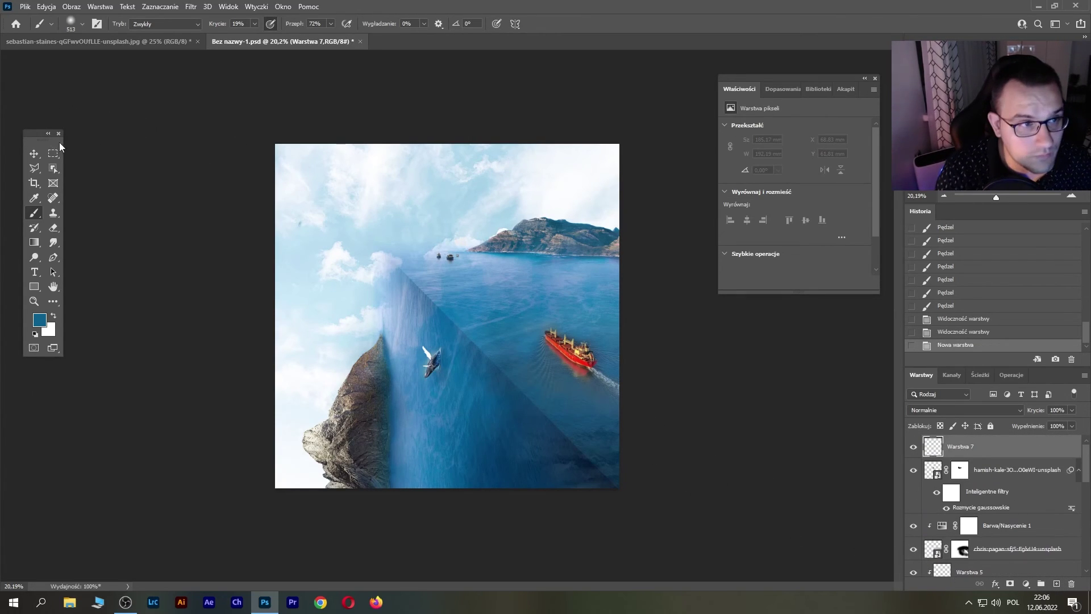
- Draw a thin Polygonal Lasso wedge along the water wall's diagonal top edge
{"action": "left_click", "coordinate": [35, 168]}
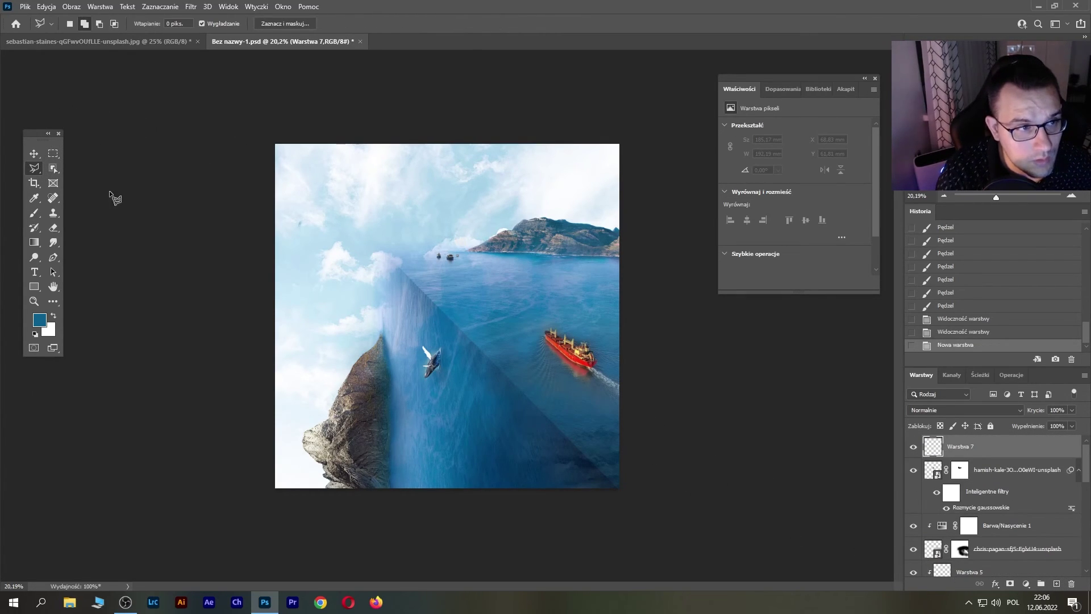
{"action": "left_click", "coordinate": [385, 250]}
{"action": "double_click", "coordinate": [657, 519]}
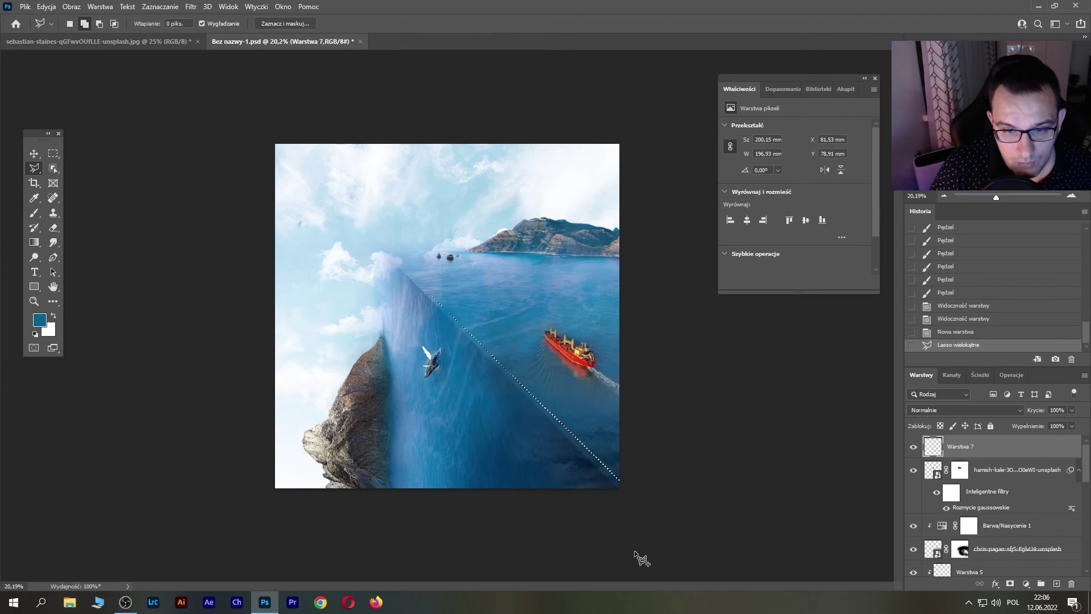
{"action": "left_click", "coordinate": [391, 256]}
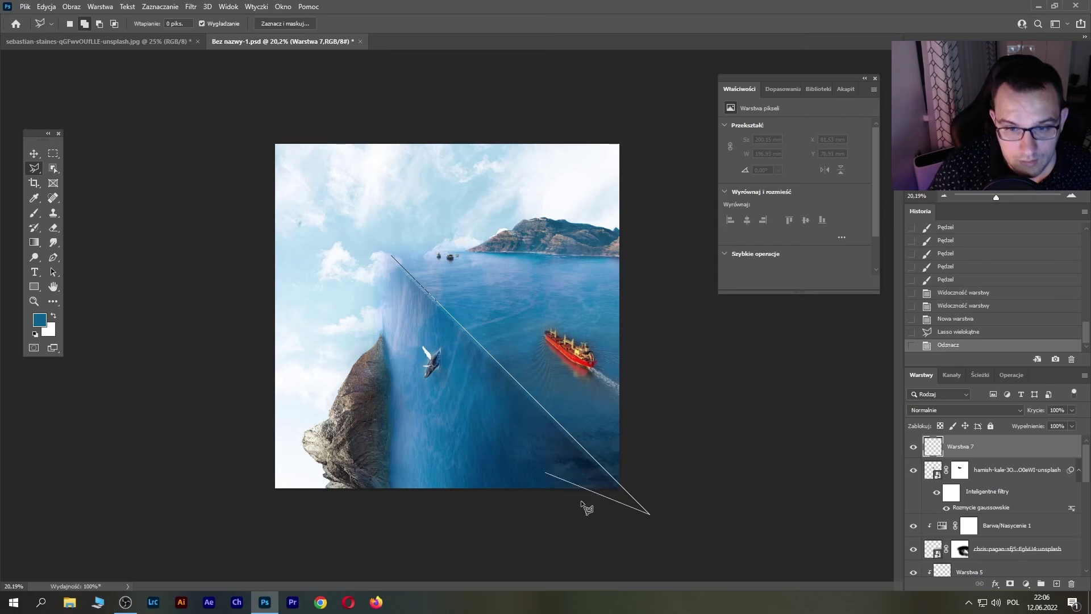
{"action": "left_click", "coordinate": [624, 504]}
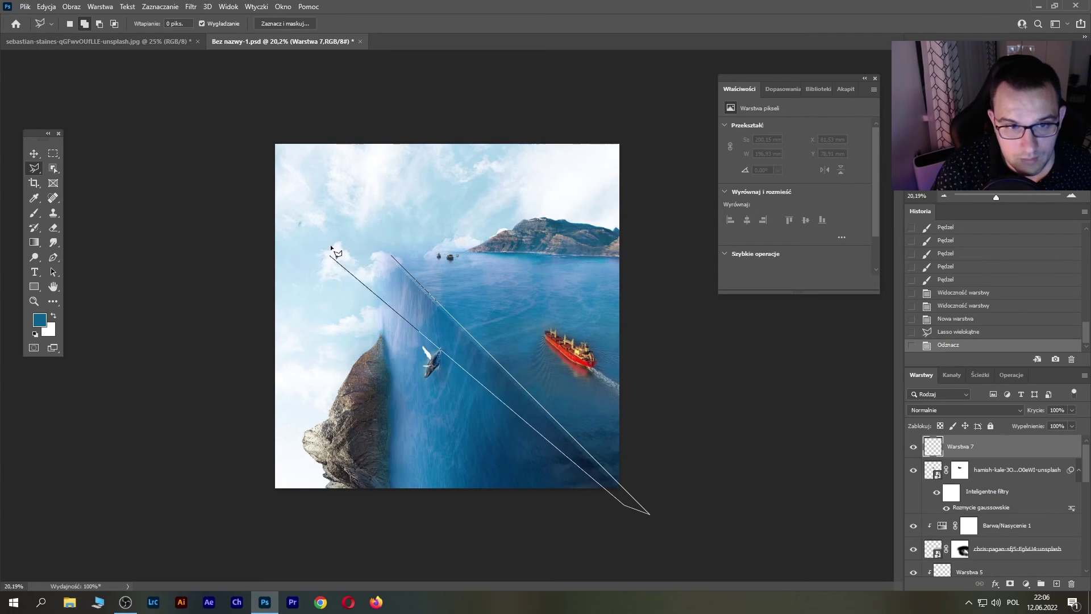
{"action": "left_click", "coordinate": [391, 256]}
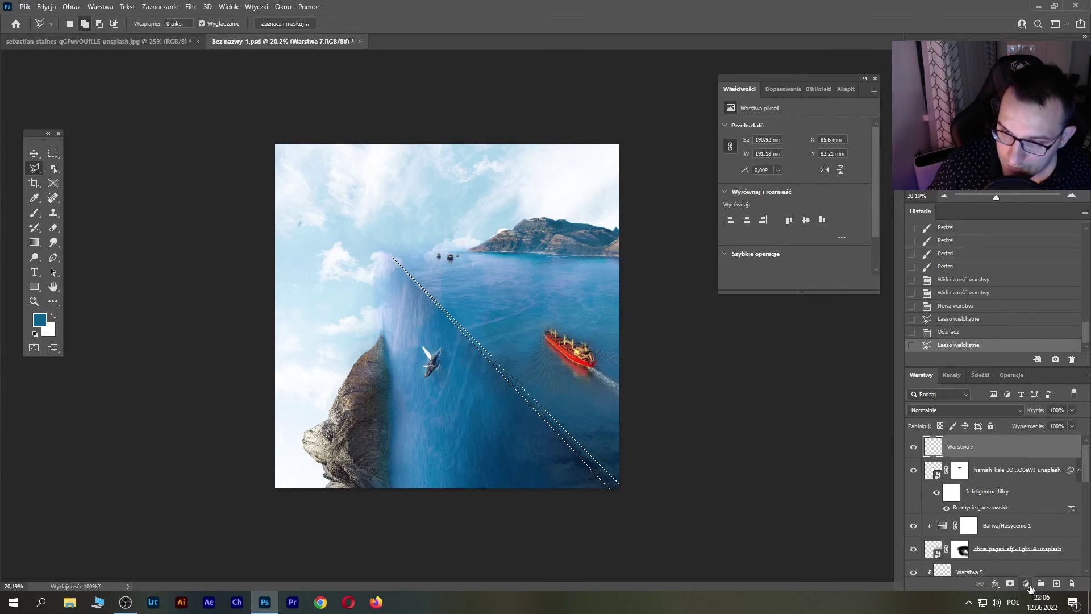
- Add a Curves adjustment raising the wedge's brightness, and Gaussian-blur its mask
{"action": "left_click", "coordinate": [1026, 584]}
{"action": "left_click", "coordinate": [1017, 451]}
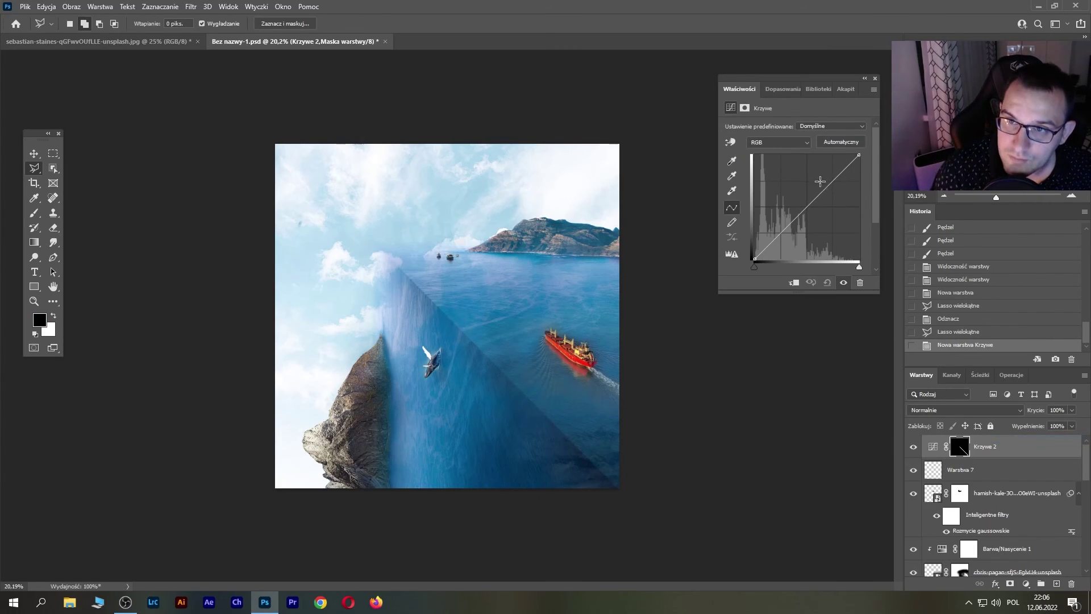
{"action": "mouse_move", "coordinate": [829, 182]}
{"action": "left_mouse_down"}
{"action": "mouse_move", "coordinate": [781, 237]}
{"action": "mouse_move", "coordinate": [799, 208]}
{"action": "left_mouse_up"}
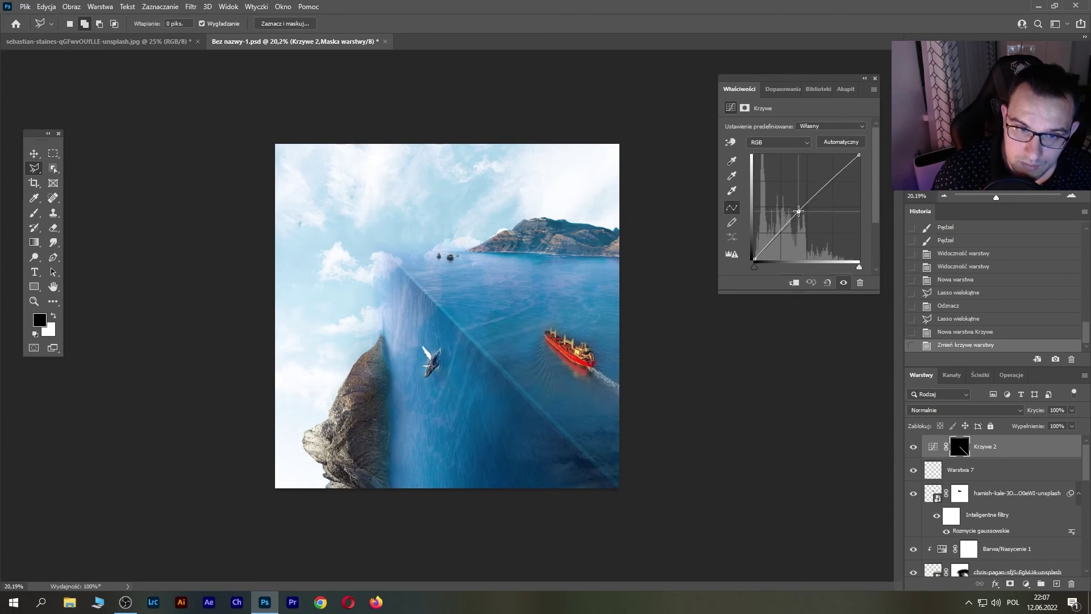
{"action": "left_click", "coordinate": [191, 7]}
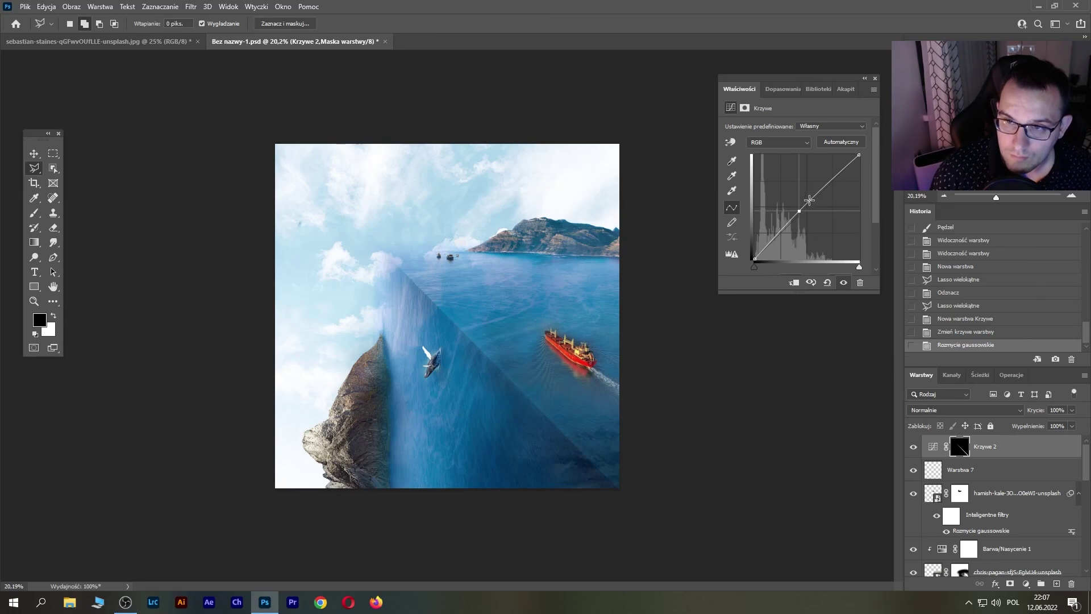
- Toggle the Krzywe 2 adjustment to compare and zoom out over the whole composite
{"action": "left_click", "coordinate": [913, 447]}
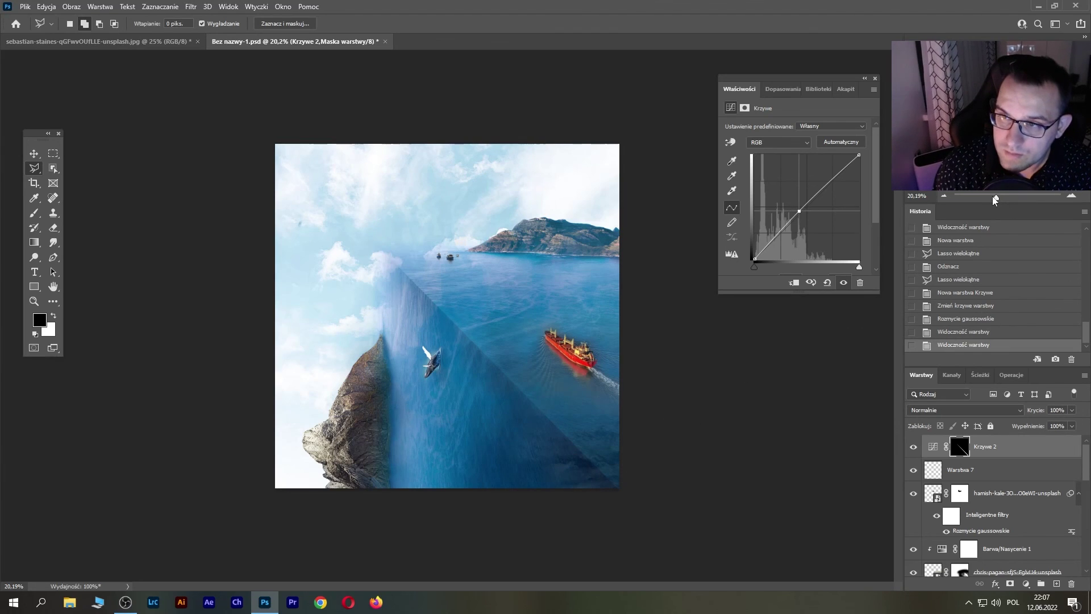
{"action": "left_click_drag", "start_coordinate": [994, 197], "coordinate": [995, 198]}
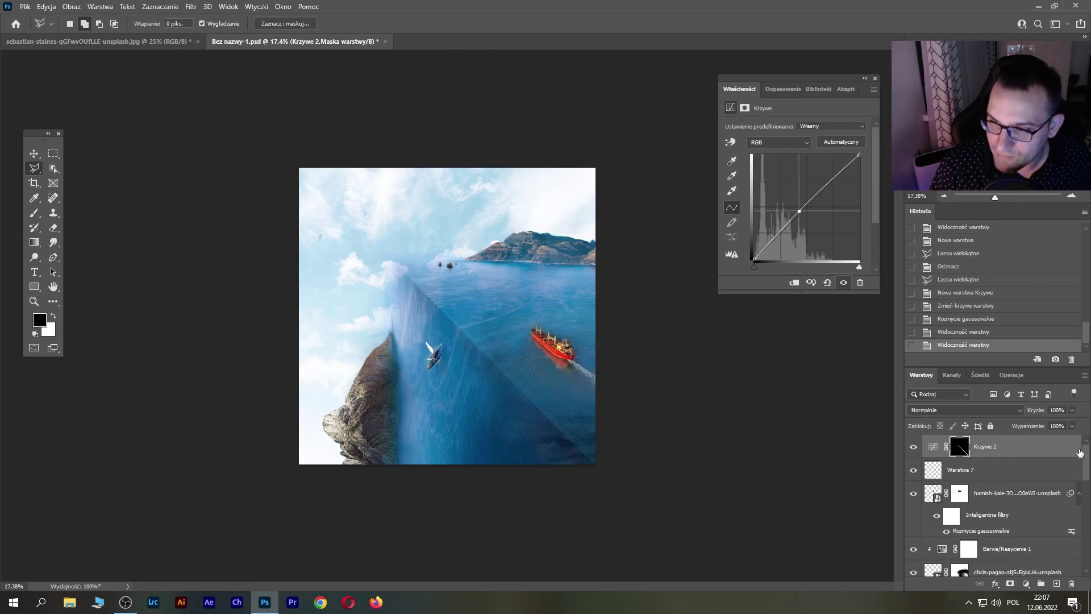
{"action": "scroll", "coordinate": [1089, 462], "scroll_direction": "down", "scroll_amount": 3}
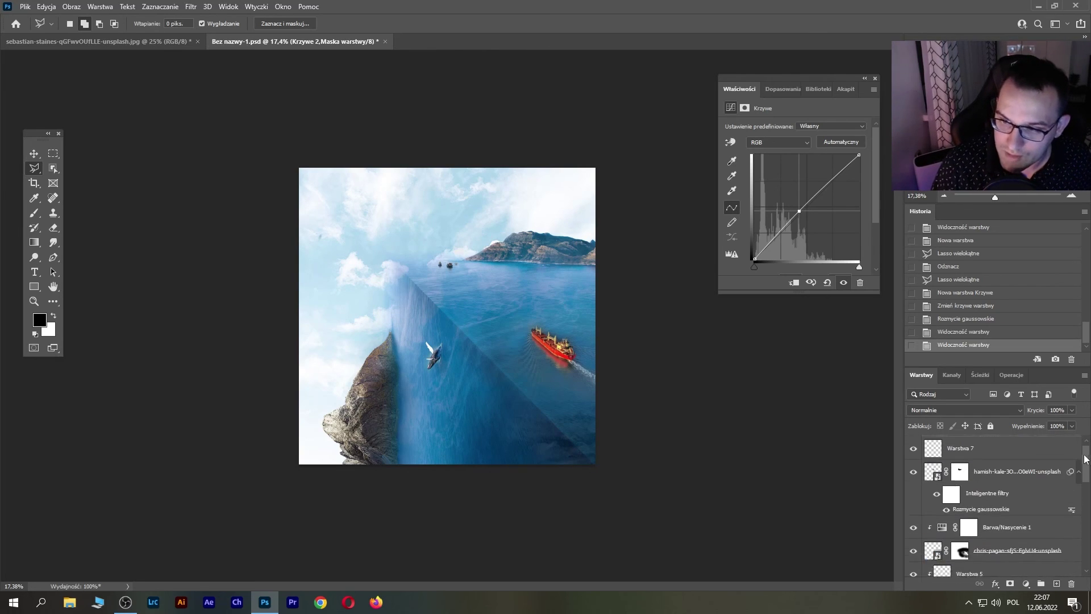
{"action": "scroll", "coordinate": [976, 475], "scroll_direction": "up", "scroll_amount": 3}
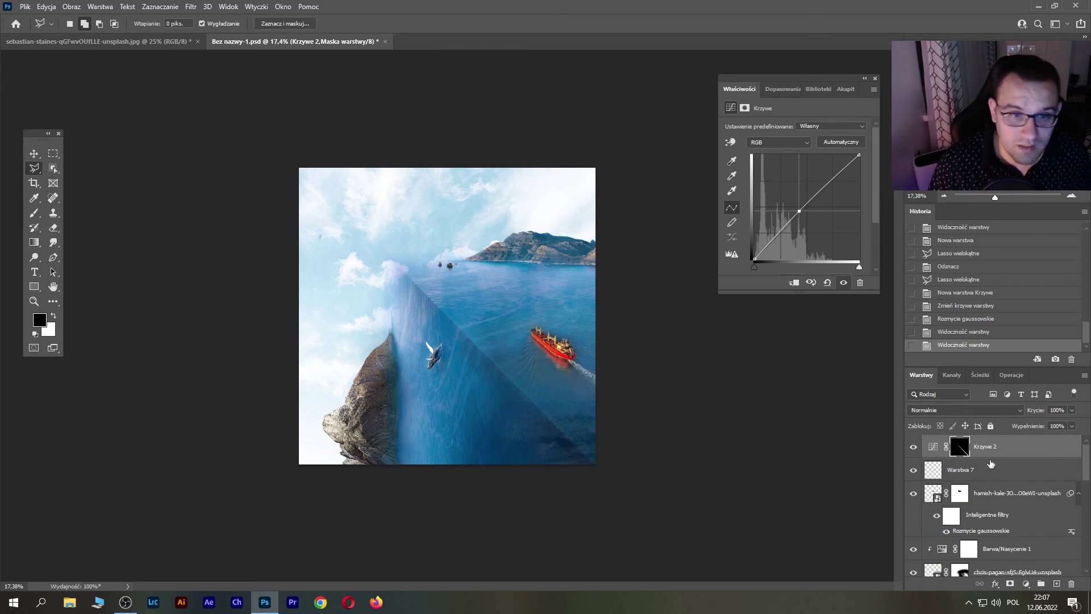